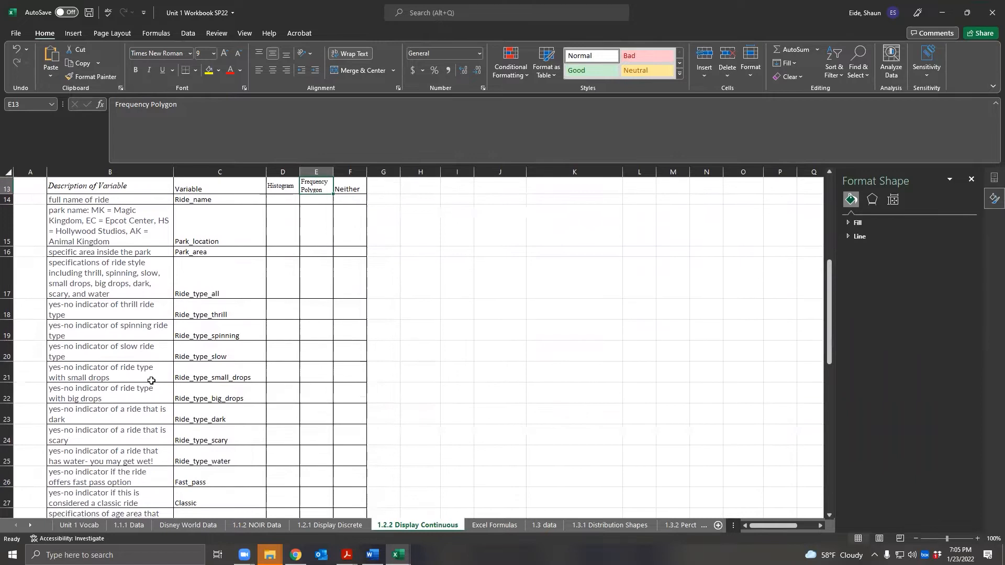
Step: Review the variable table on the 1.2.2 Display Continuous sheet, including its Histogram, Frequency Polygon and Neither columns
scroll(151, 393, "down", 2)
scroll(227, 310, "up", 8)
left_click(279, 282)
left_click_drag(285, 297, 312, 475)
scroll(309, 471, "down", 4)
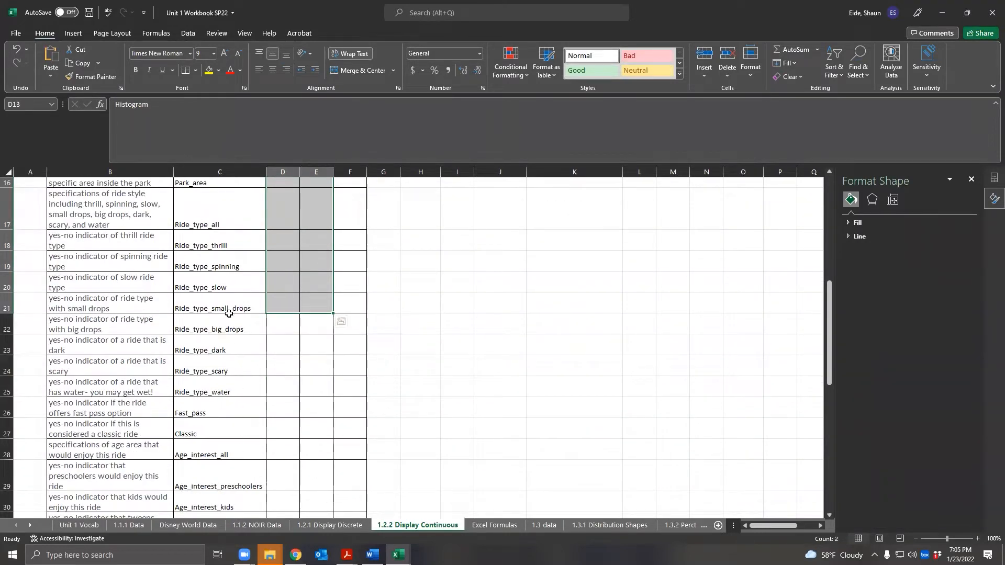
scroll(228, 313, "down", 4)
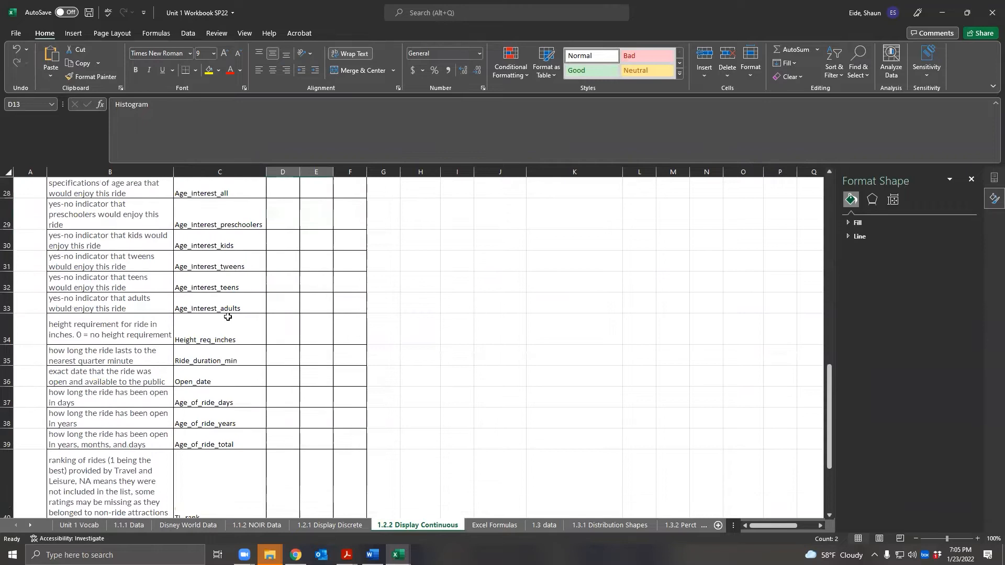
scroll(228, 317, "up", 6)
scroll(227, 316, "down", 5)
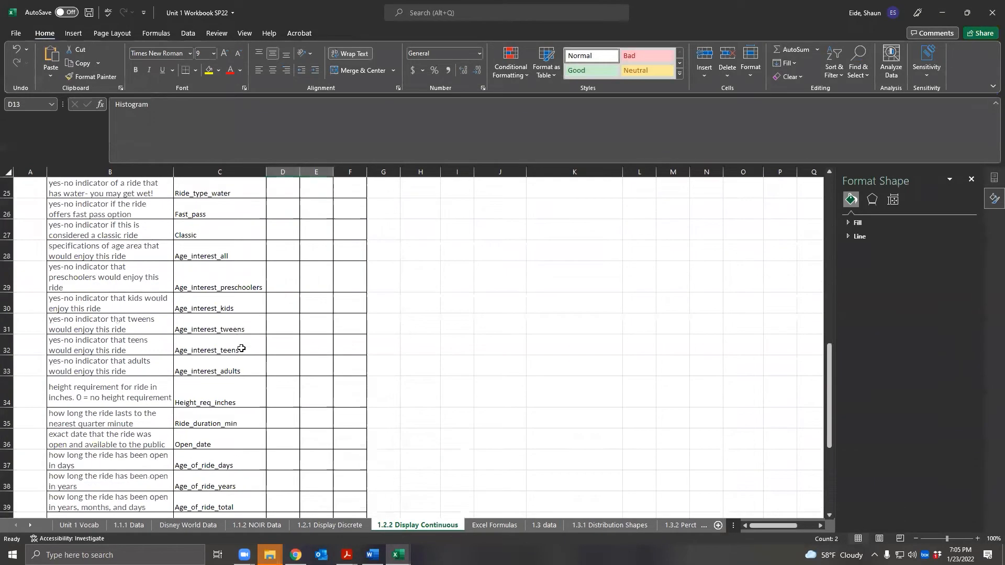
left_click(203, 393)
left_click(268, 396)
scroll(168, 396, "up", 7)
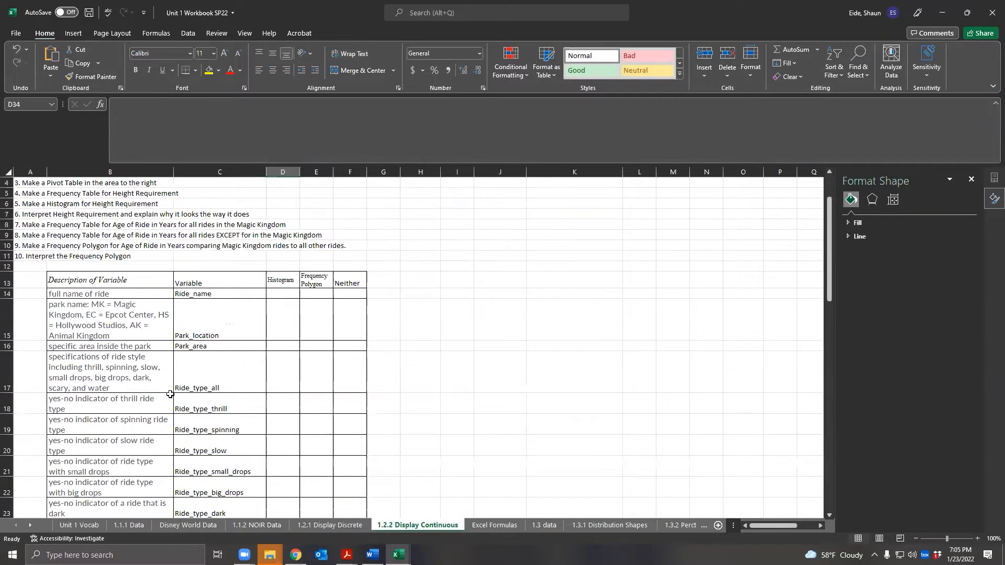
scroll(171, 393, "down", 9)
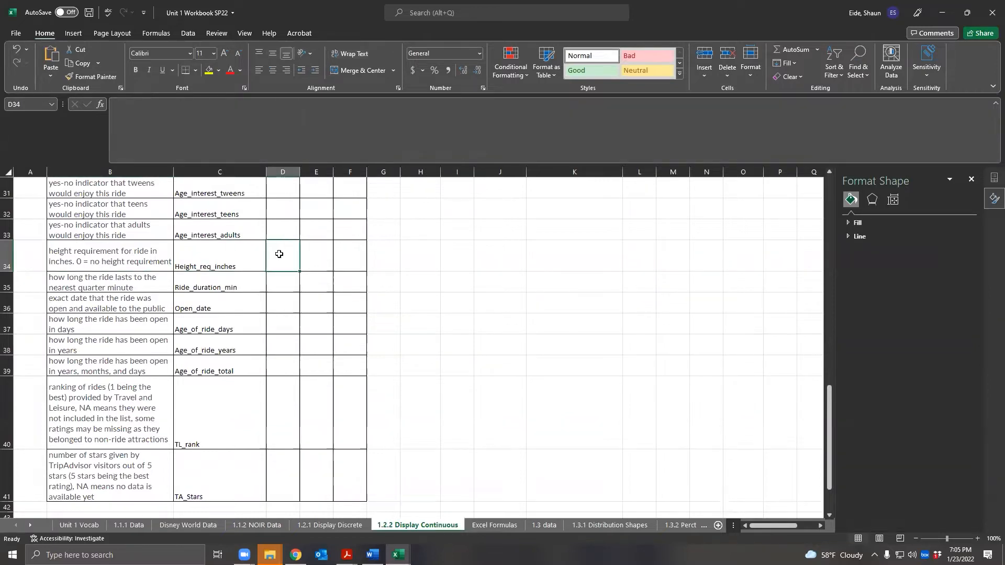
Step: Put an x in the Neither column for every variable from Ride_name down to Age_interest_adults
scroll(297, 231, "up", 1)
scroll(297, 230, "up", 2)
left_click(356, 361)
type("x")
left_click(358, 345)
type("x")
left_click(353, 318)
type("x")
left_click_drag(353, 371, 353, 339)
left_click_drag(366, 377, 352, 199)
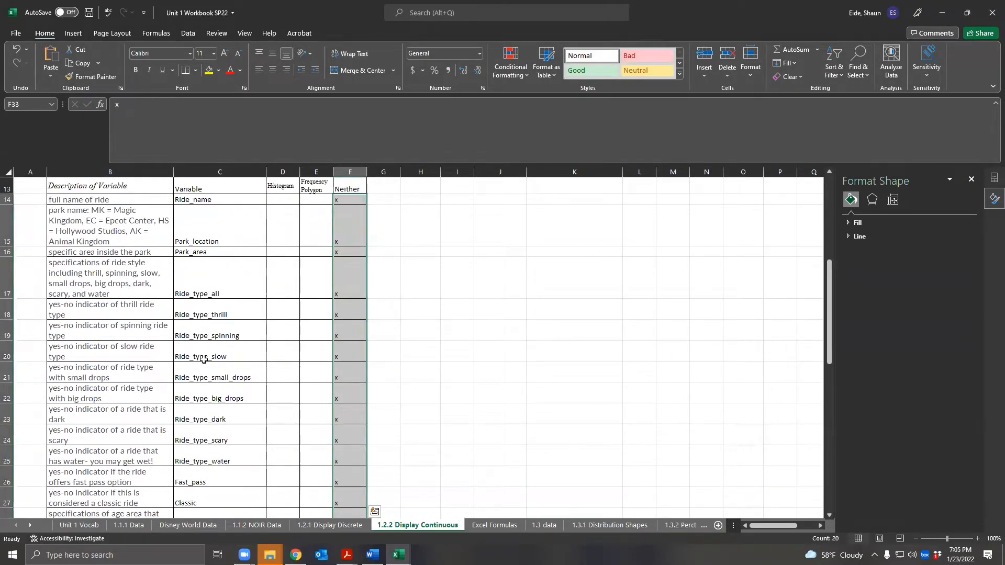
Step: Clear the x in the Neither column for Age_interest_all
scroll(204, 383, "down", 3)
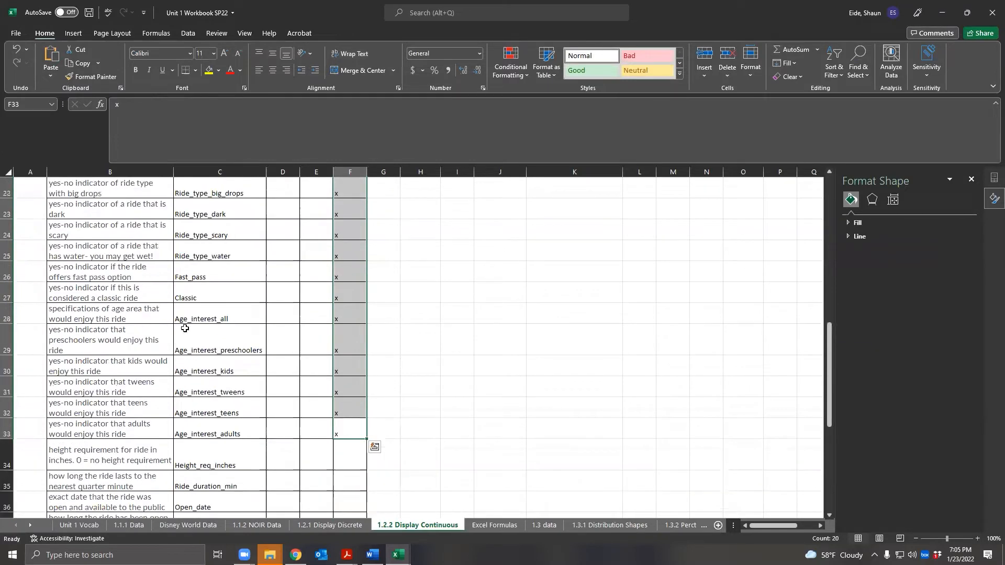
left_click(189, 313)
left_click(350, 312)
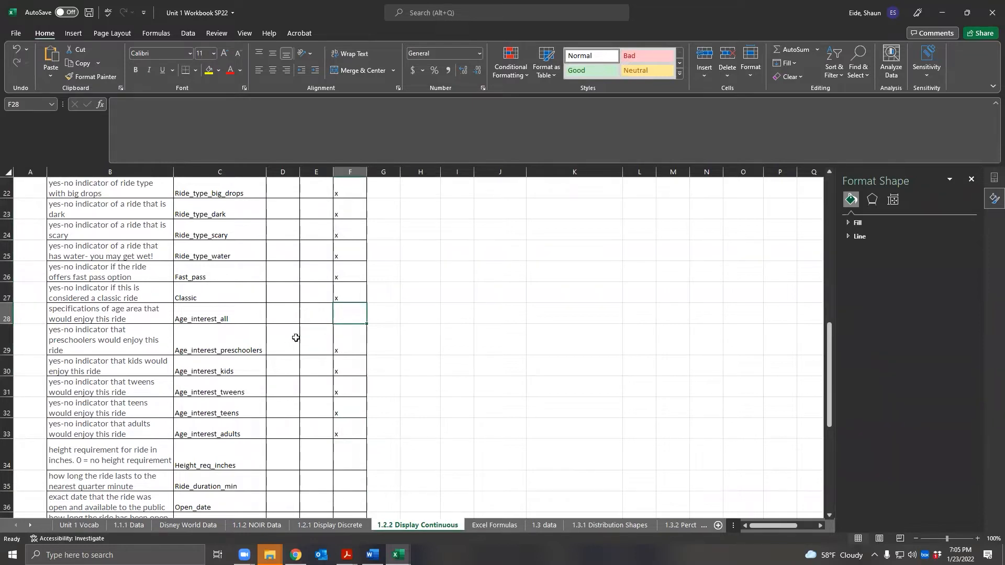
left_click(263, 318)
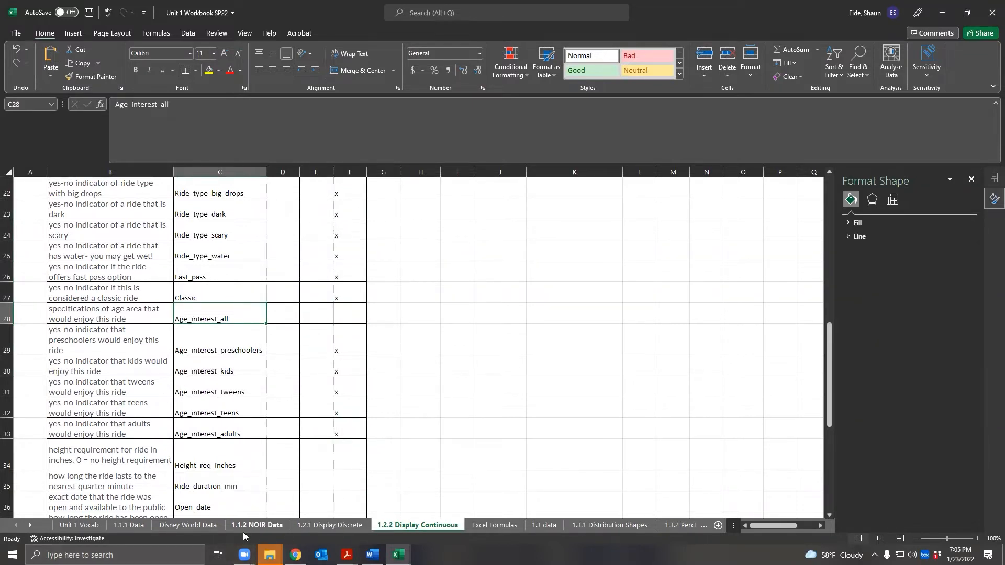
Step: Examine the age-interest columns on the Disney World Data sheet, especially the kind of values in Age_interest_all
left_click(188, 525)
scroll(377, 382, "down", 2)
scroll(413, 321, "up", 2)
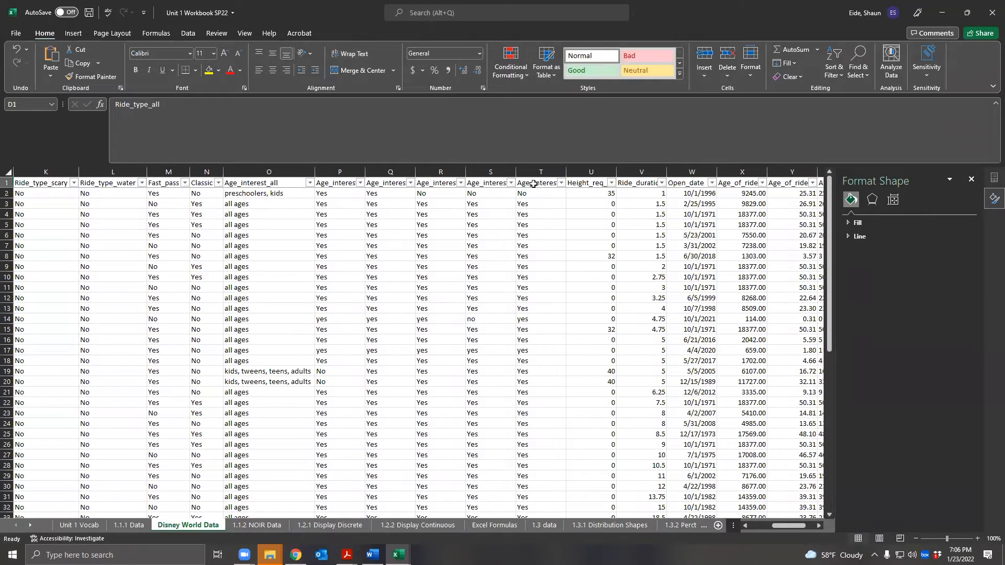
left_click(533, 184)
left_click(499, 187)
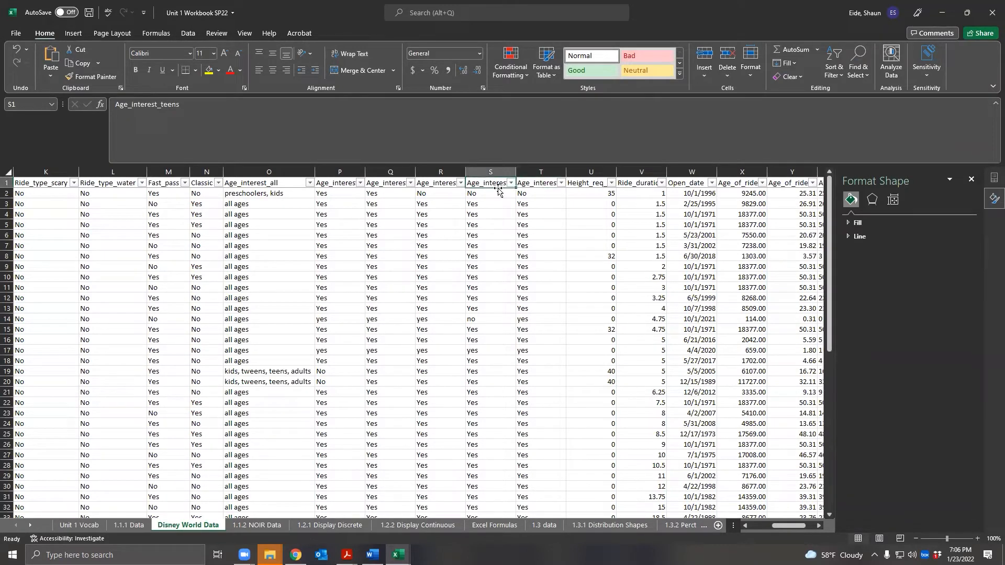
left_click(418, 526)
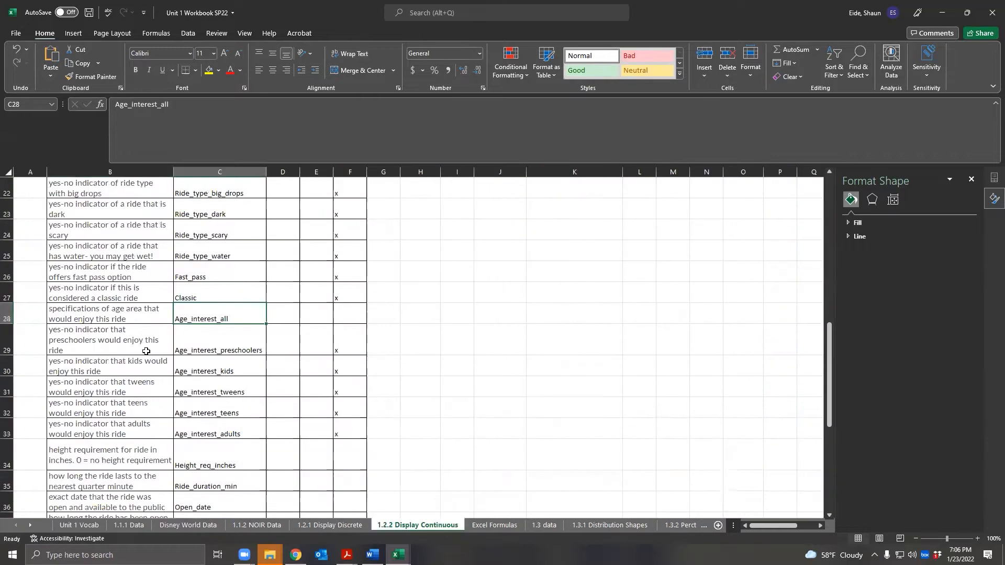
left_click(330, 525)
left_click(262, 526)
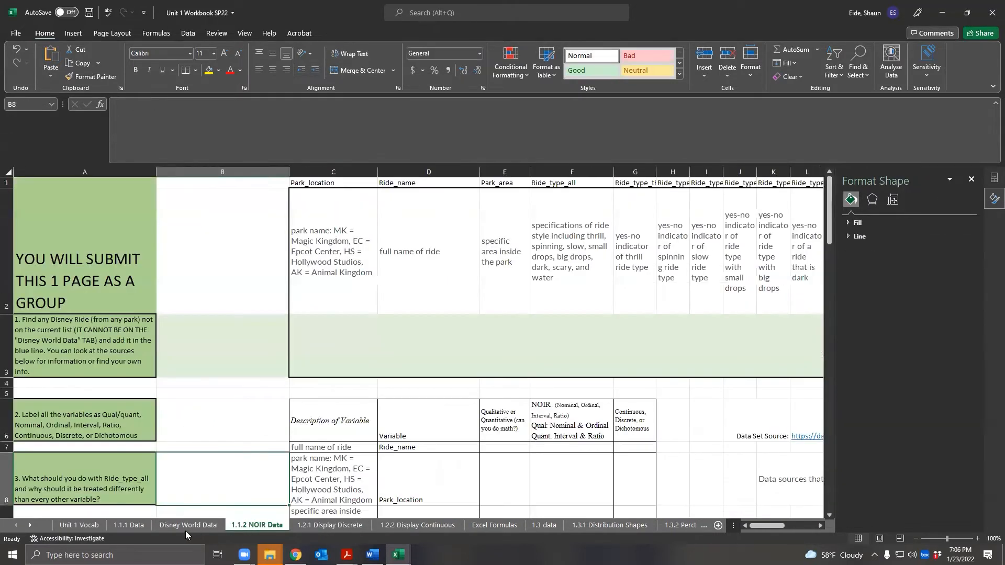
left_click(187, 525)
key("Left")
key("Left")
key("Left")
key("Left")
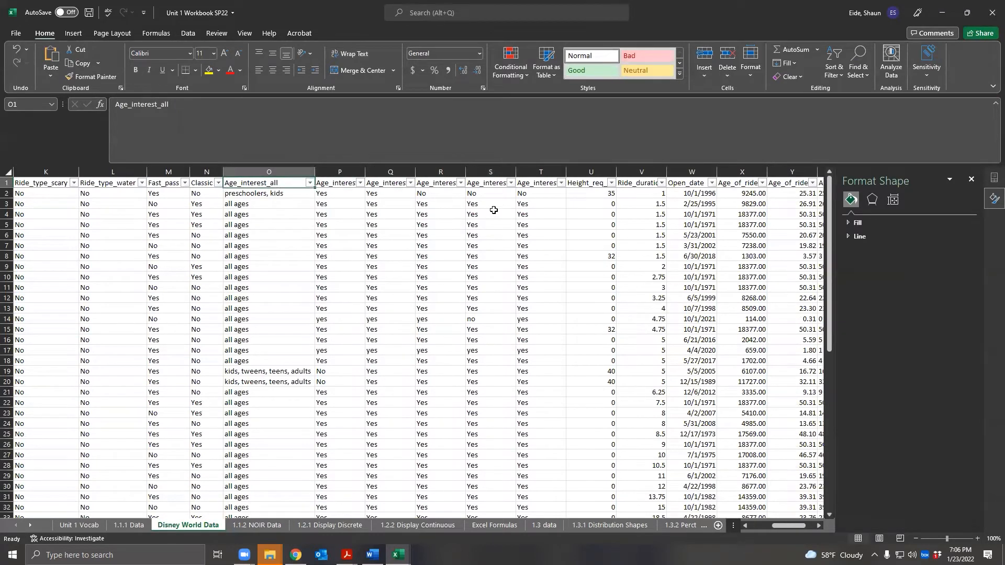
scroll(486, 225, "down", 6)
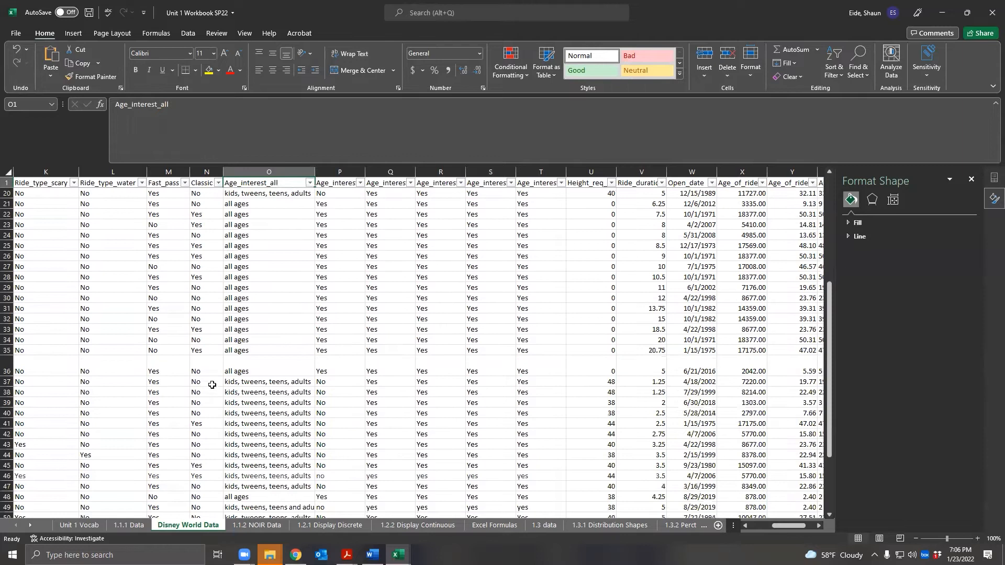
scroll(264, 272, "up", 6)
left_click_drag(264, 277, 274, 459)
left_click(275, 459)
Step: Put an x in the Neither column for Age_interest_all on the 1.2.2 Display Continuous sheet
left_click(422, 525)
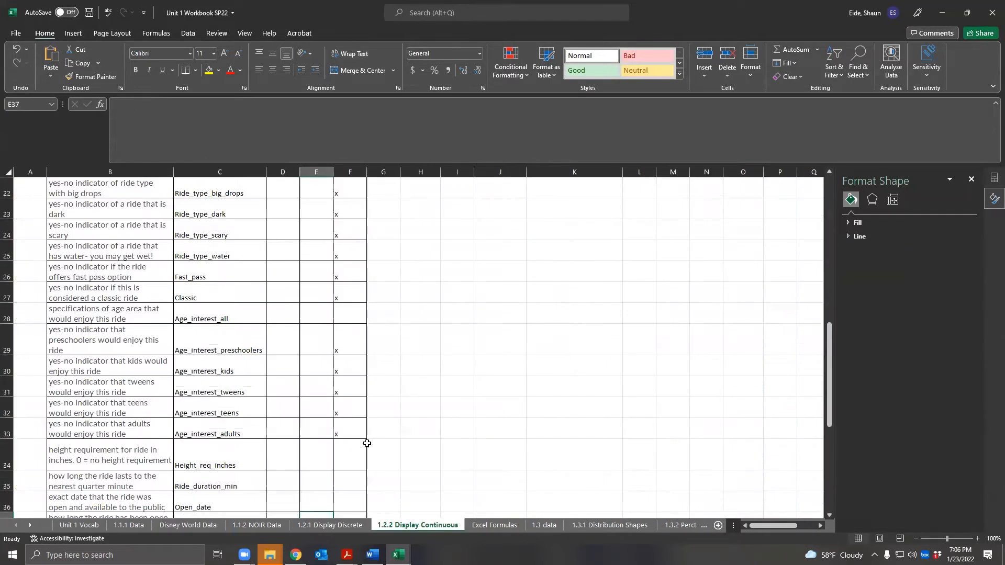
left_click(346, 320)
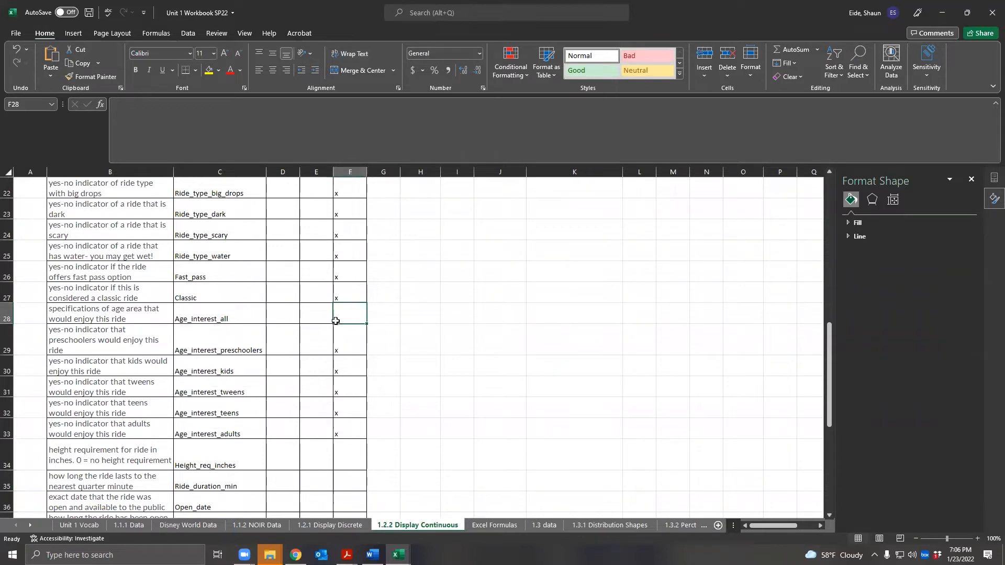
type("x")
scroll(301, 335, "up", 3)
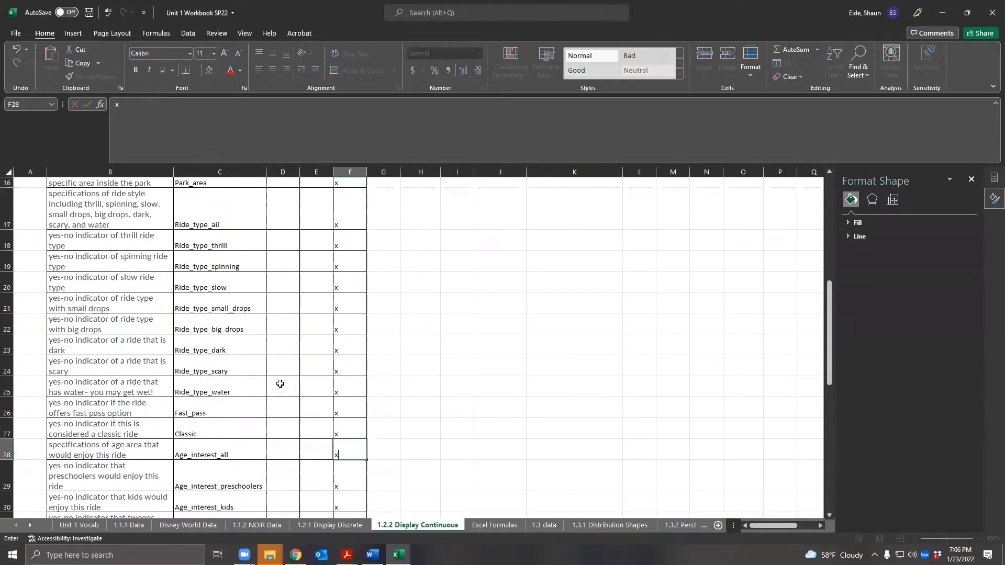
Step: Mark Height_req_inches with an x under both Histogram and Frequency Polygon
scroll(279, 386, "down", 3)
scroll(280, 388, "down", 3)
left_click(253, 405)
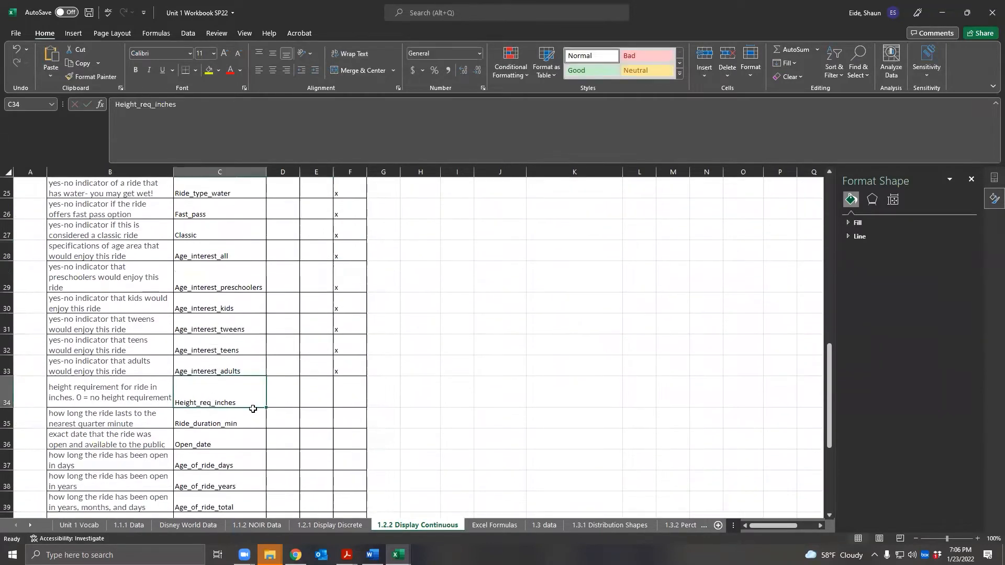
left_click(352, 387)
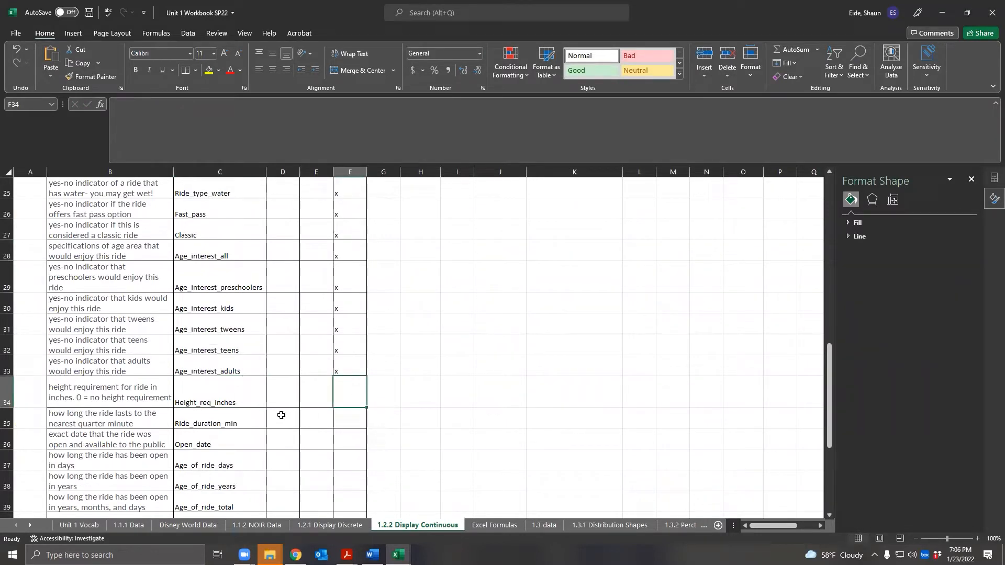
left_click(285, 403)
type("x")
key("Tab")
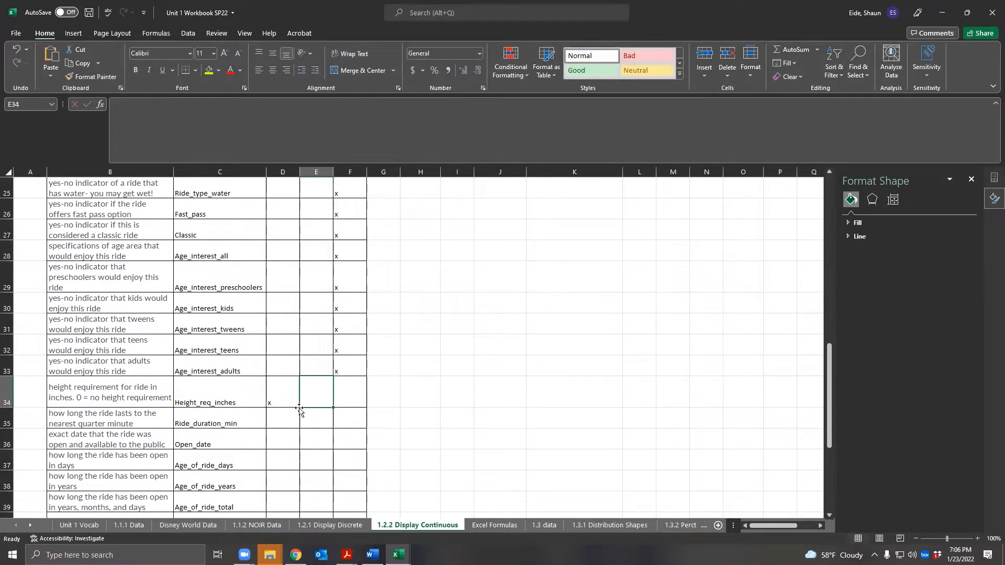
type("x")
Step: Mark Ride_duration_min with an x under Histogram and Frequency Polygon, and fill both marks down through Age_of_ride_total
left_click(284, 417)
type("x")
key("Tab")
type("x")
left_click_drag(284, 419, 319, 510)
scroll(319, 503, "down", 3)
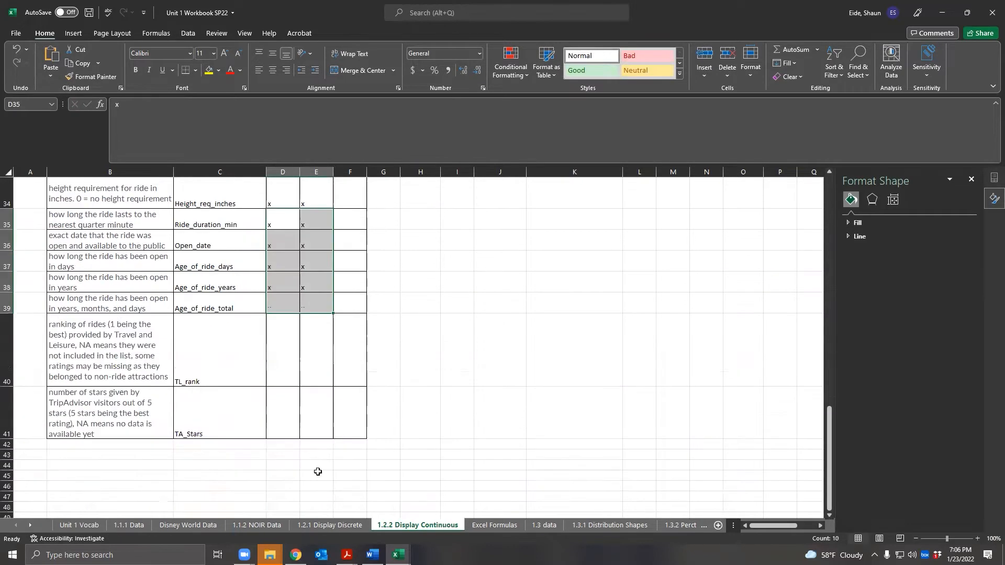
Step: Examine the TL_rank values on the Disney World Data sheet
left_click(291, 343)
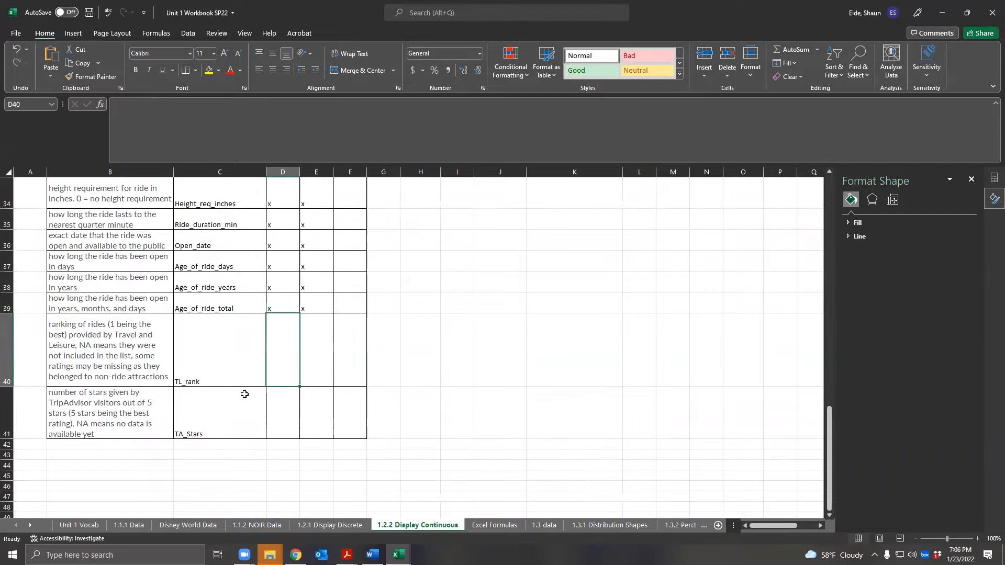
left_click(188, 526)
left_click_drag(280, 214, 724, 229)
left_click(714, 182)
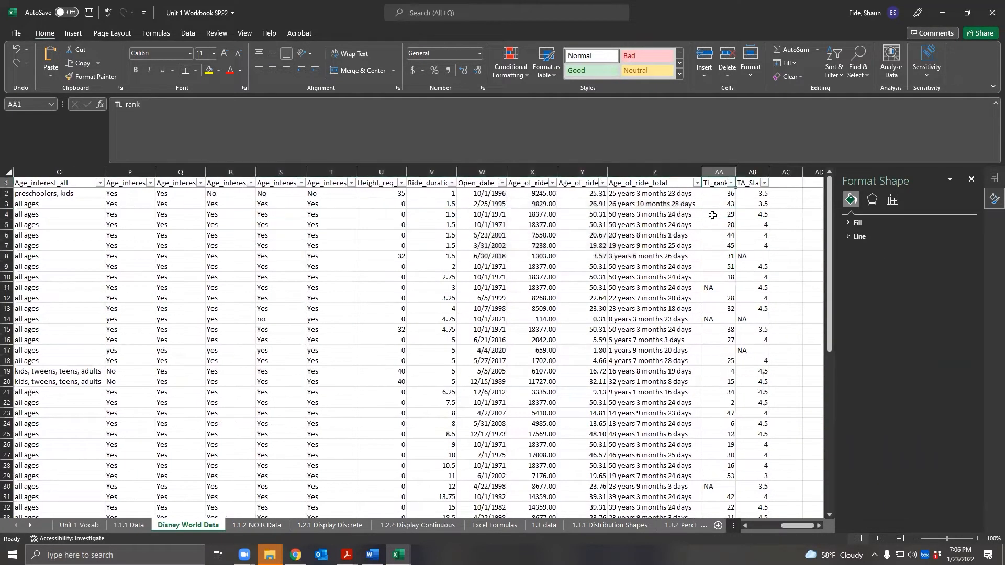
scroll(713, 215, "down", 10)
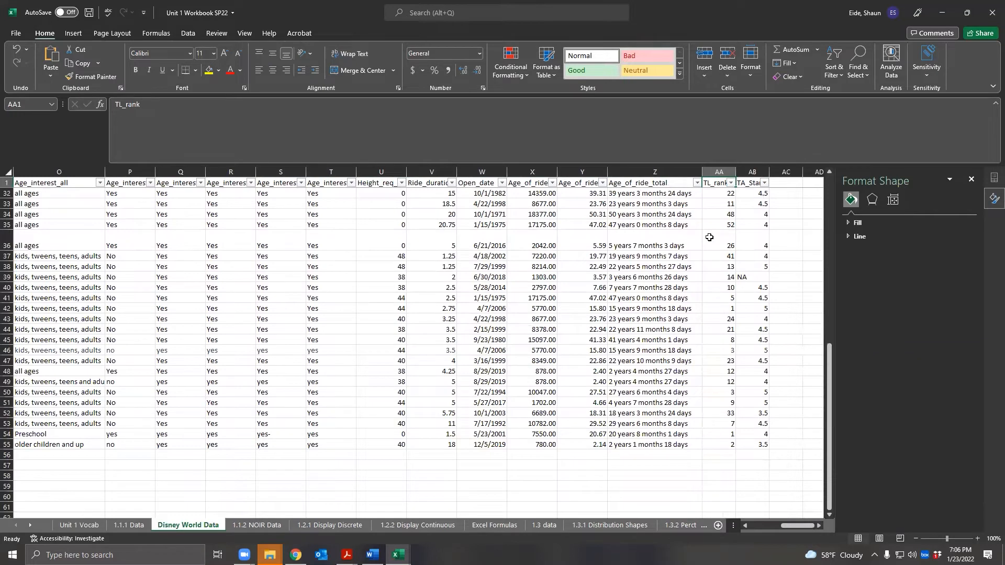
scroll(709, 238, "up", 10)
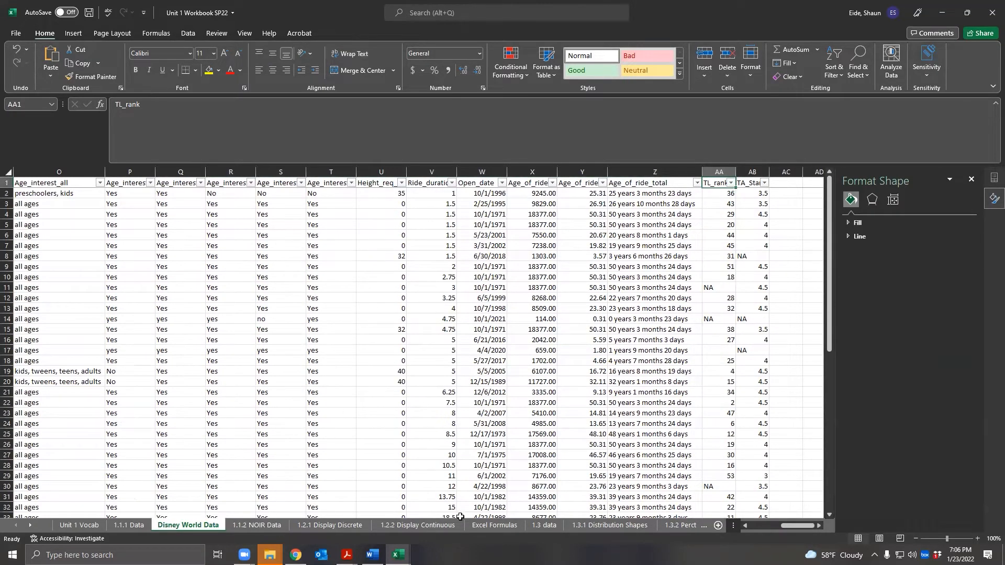
Step: Mark TL_rank with an x under both Histogram and Frequency Polygon on the 1.2.2 Display Continuous sheet
left_click(418, 526)
left_click(296, 360)
type("x")
key("Tab")
type("x")
key("Return")
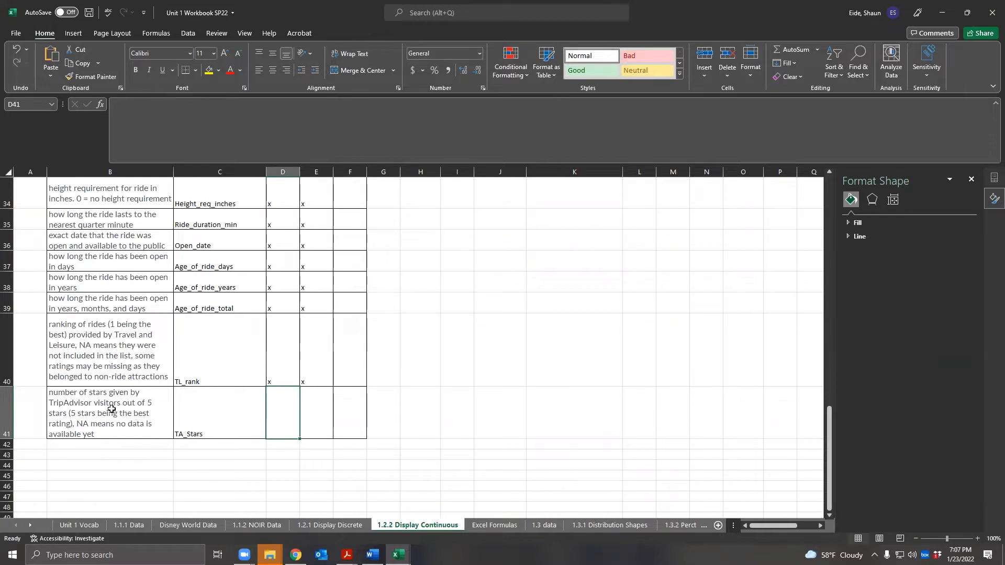
Step: Mark TA_Stars with an x under both Histogram and Frequency Polygon
type("x")
key("Tab")
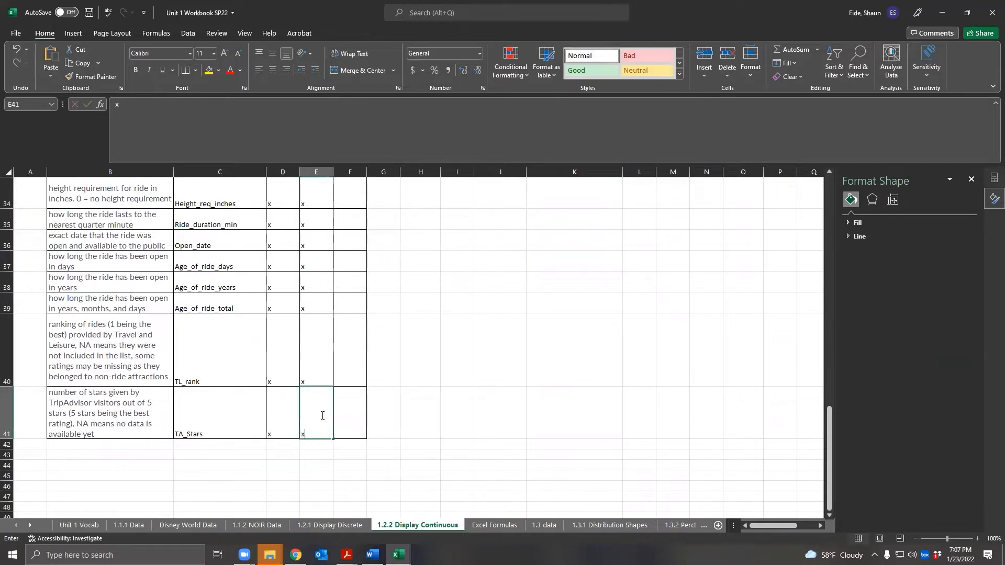
type("x")
key("Up")
left_click_drag(285, 374, 330, 410)
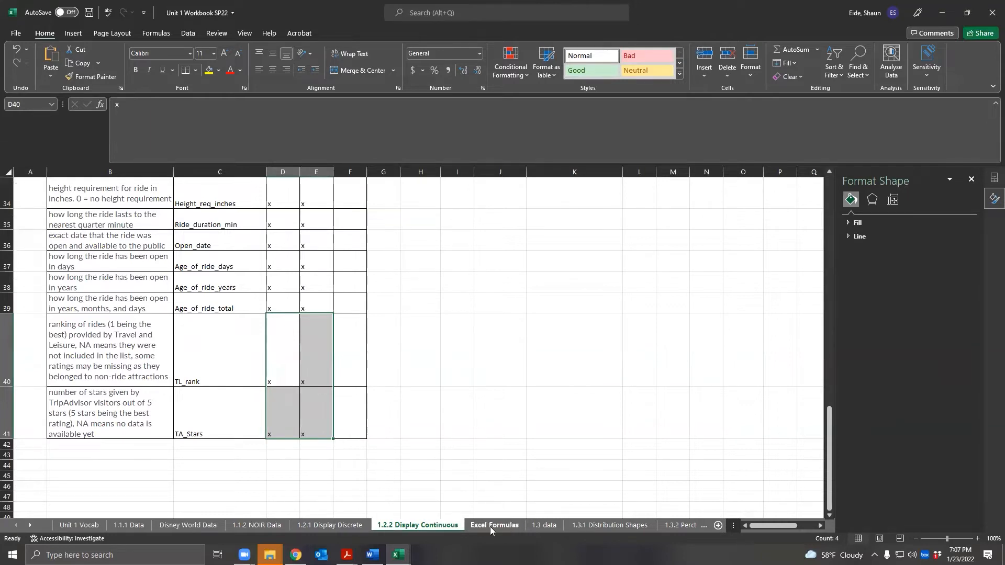
Step: Insert a PivotTable from the Disney World Data table range A1:AB55 at cell J8 of the existing 1.2.2 Display Continuous sheet
scroll(340, 406, "up", 11)
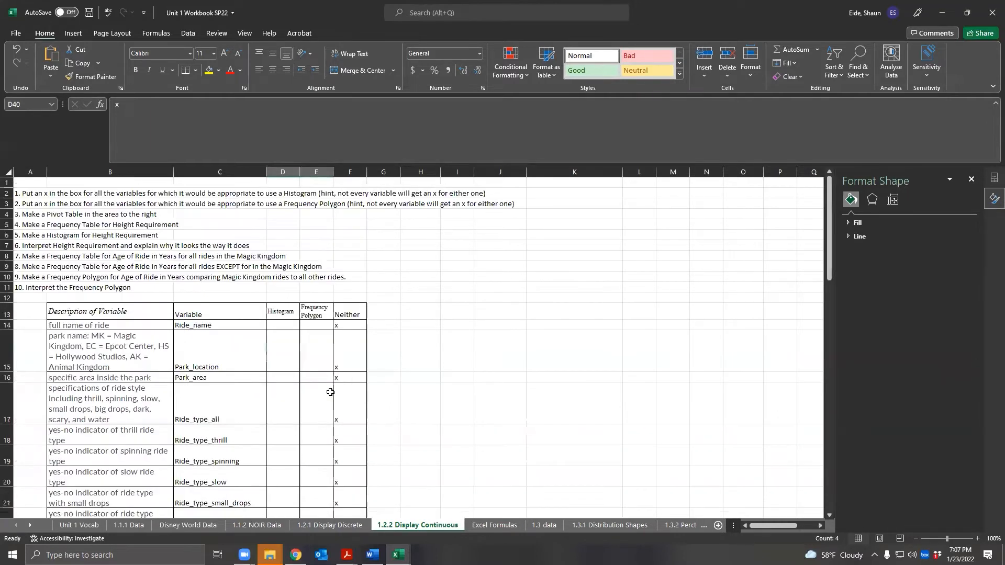
left_click(23, 216)
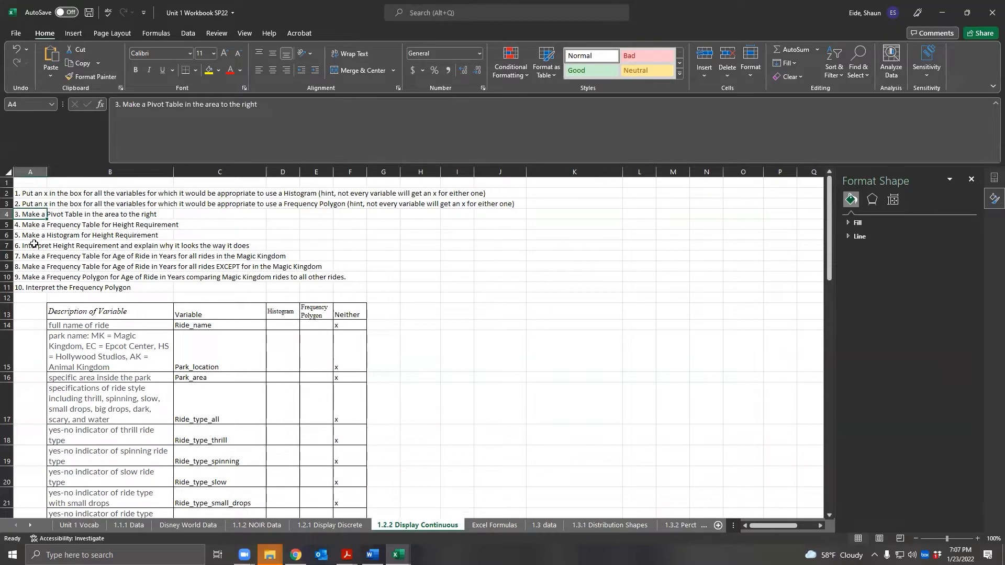
left_click(25, 224)
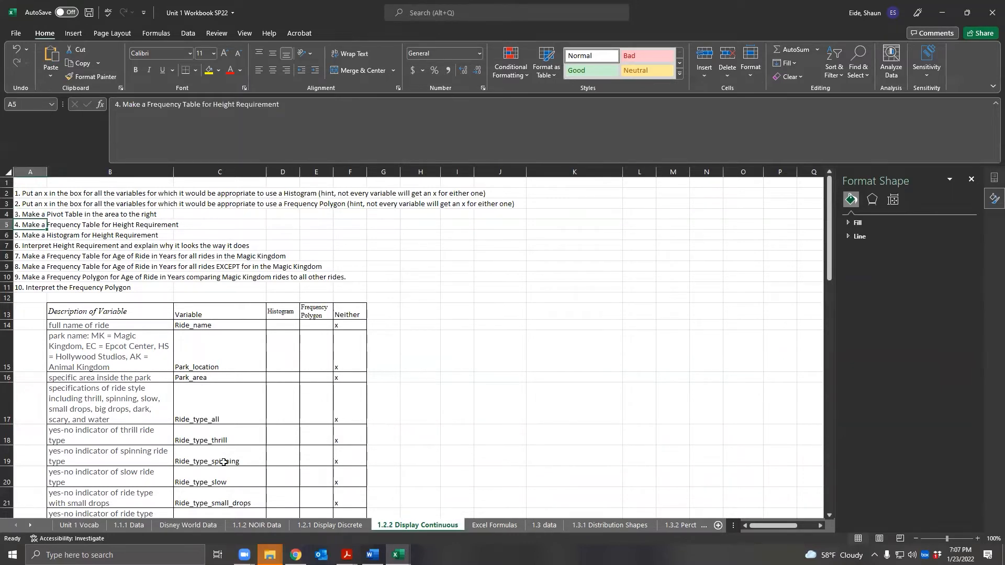
left_click(186, 525)
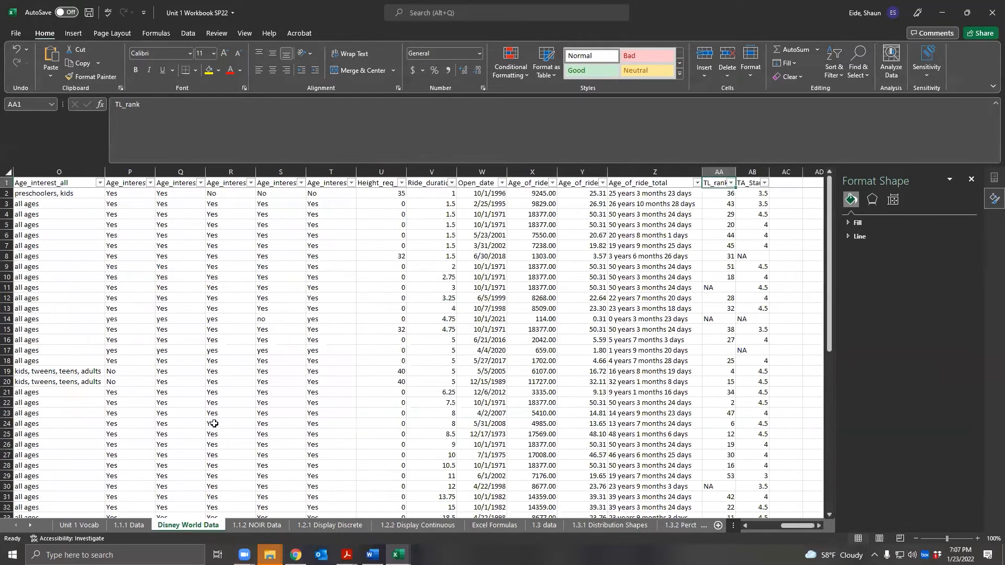
left_click(69, 34)
left_click(25, 58)
left_click(772, 249)
left_click(624, 528)
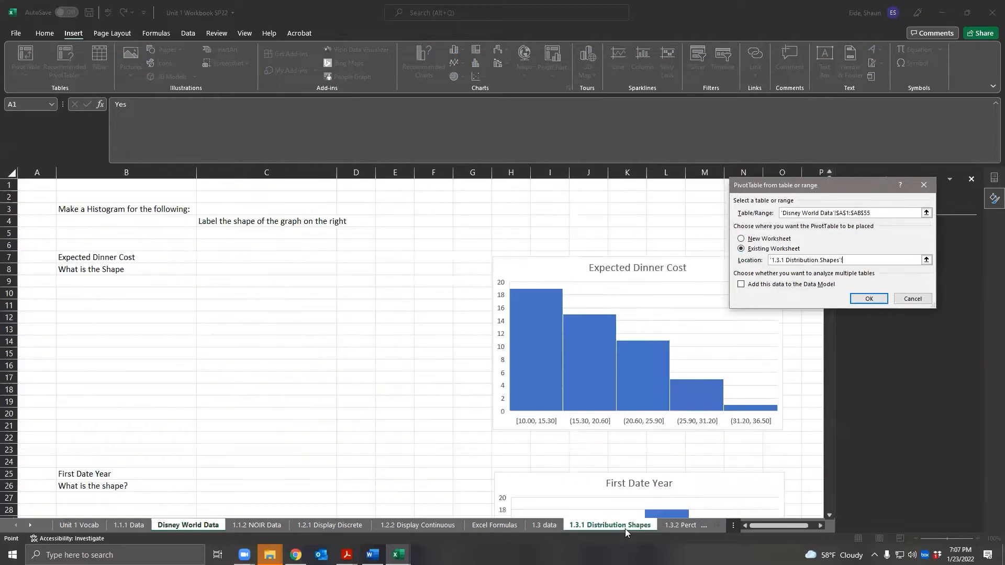
left_click(403, 526)
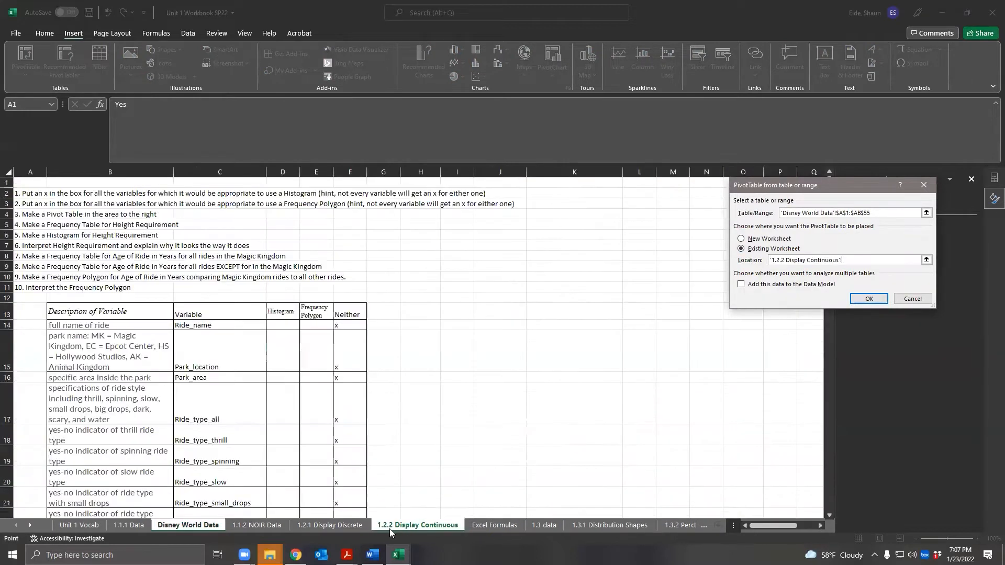
left_click(480, 259)
left_click(852, 296)
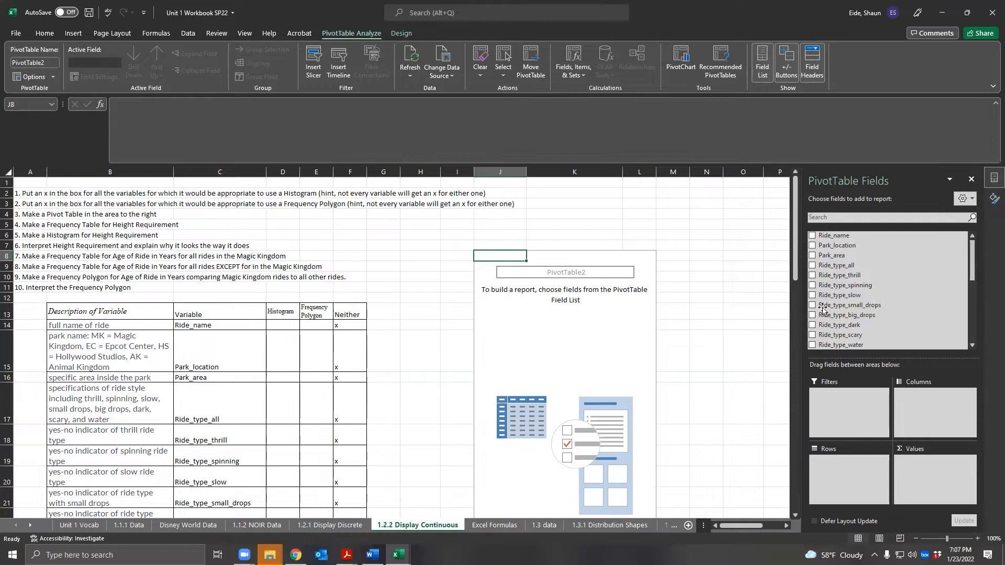
Step: Add Height_req_inches to both the Rows and Values areas of the PivotTable
scroll(889, 294, "down", 3)
scroll(887, 298, "down", 2)
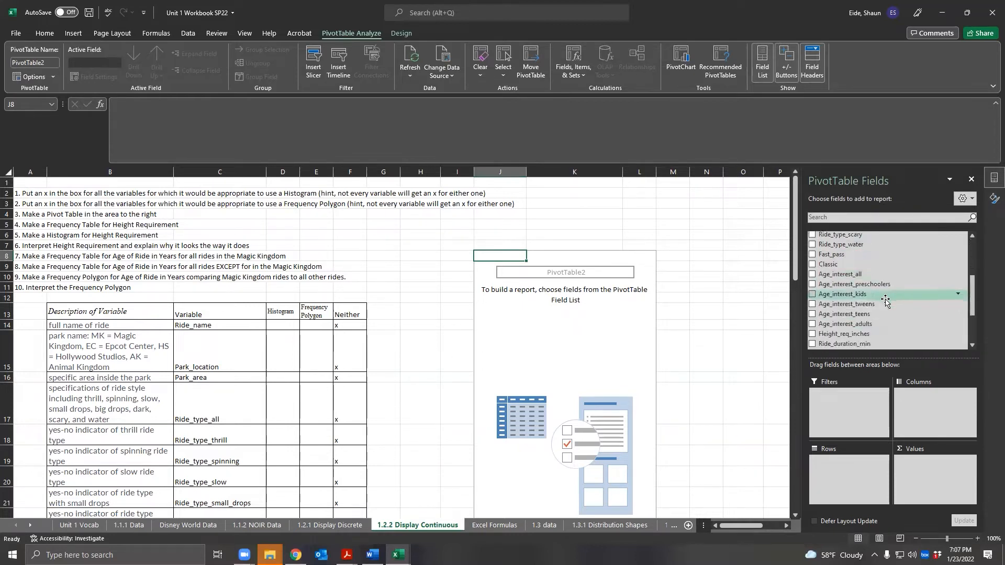
scroll(886, 298, "down", 1)
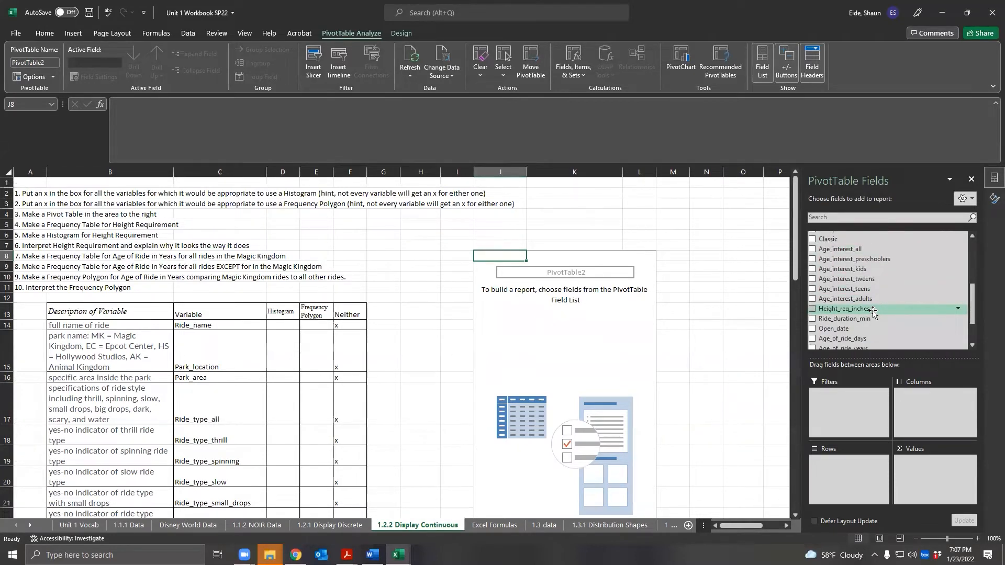
left_click_drag(844, 309, 840, 465)
left_click_drag(844, 309, 869, 374)
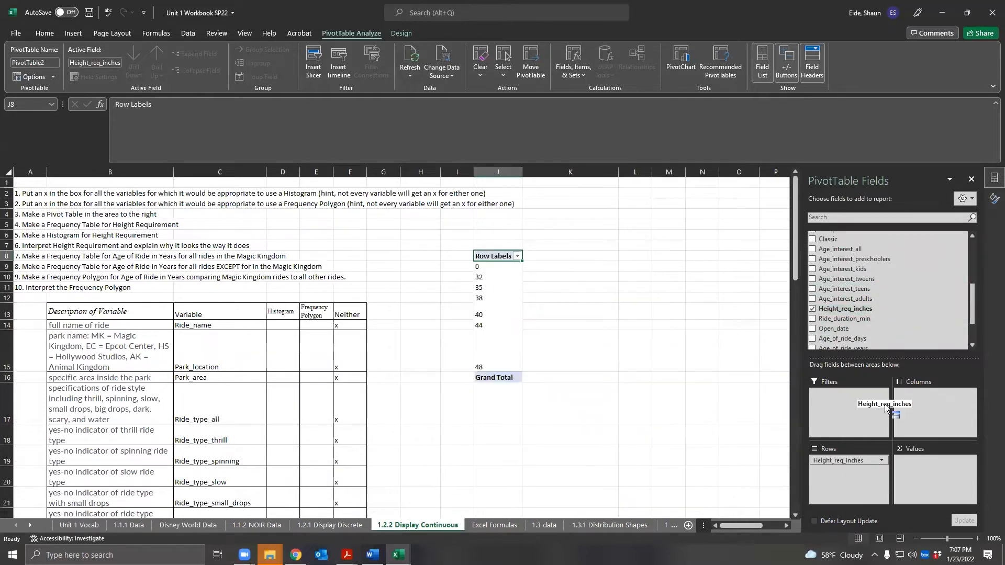
left_click_drag(925, 475, 925, 474)
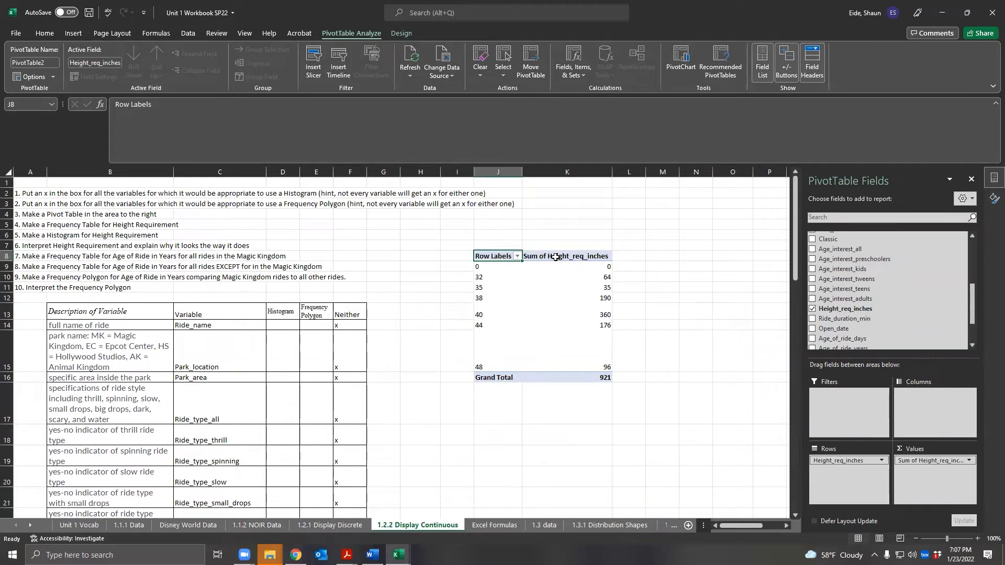
Step: Summarize the Height_req_inches values in the PivotTable by Count
left_click(565, 296)
right_click(566, 297)
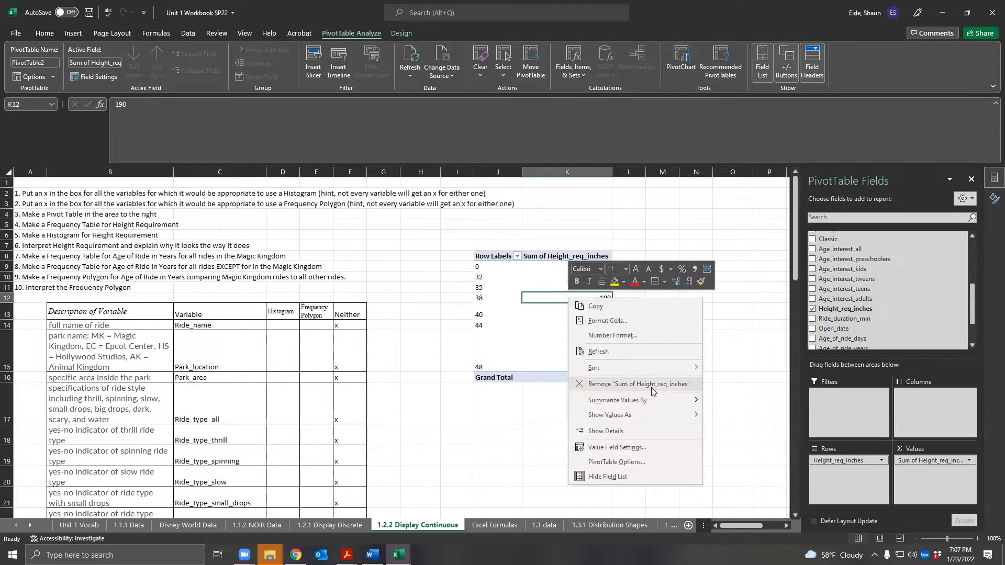
mouse_move(656, 417)
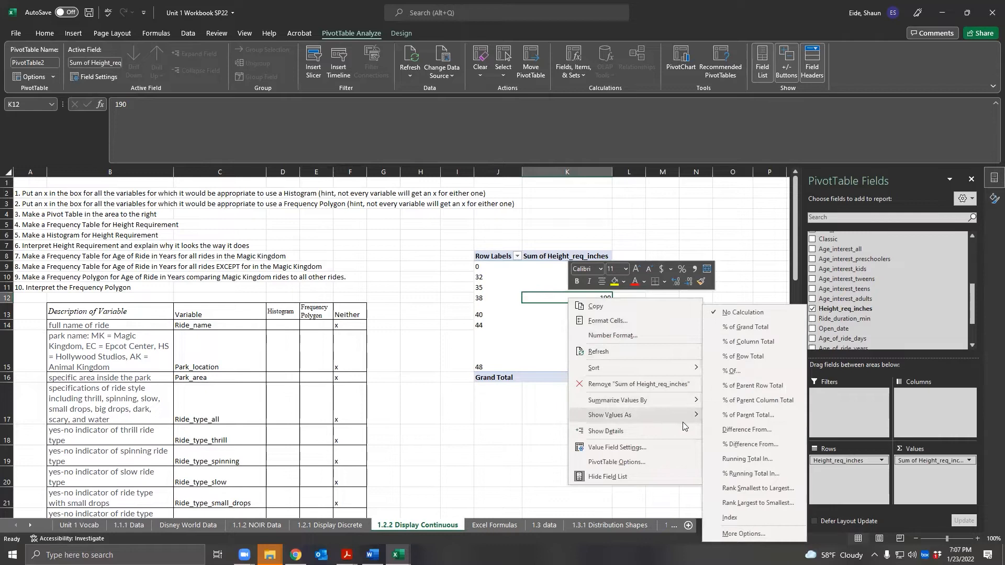
mouse_move(680, 401)
left_click(741, 416)
left_click(602, 323)
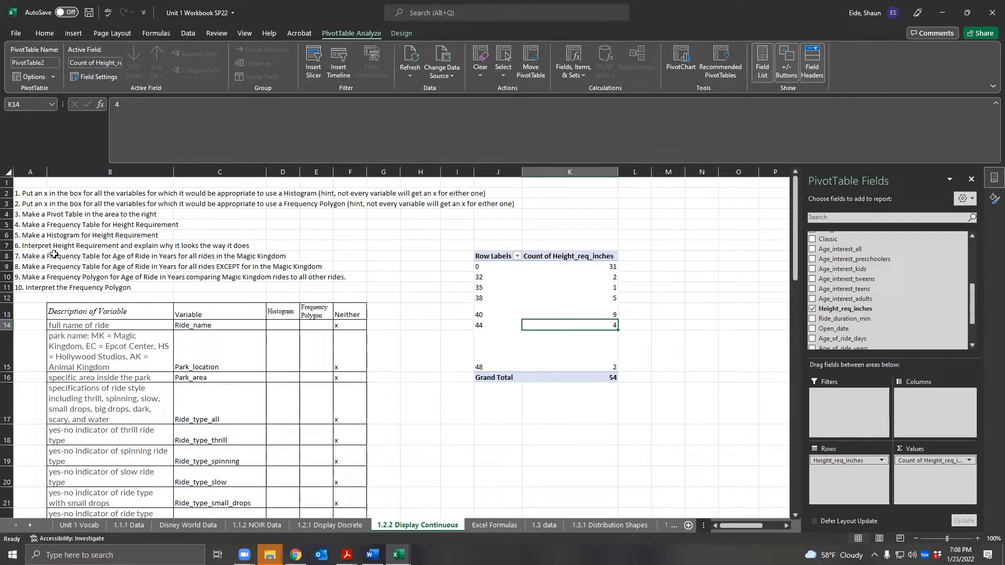
Step: Examine the height requirement values and their frequencies in the PivotTable
left_click(579, 287)
left_click(583, 271)
left_click_drag(584, 271, 504, 366)
left_click(479, 267)
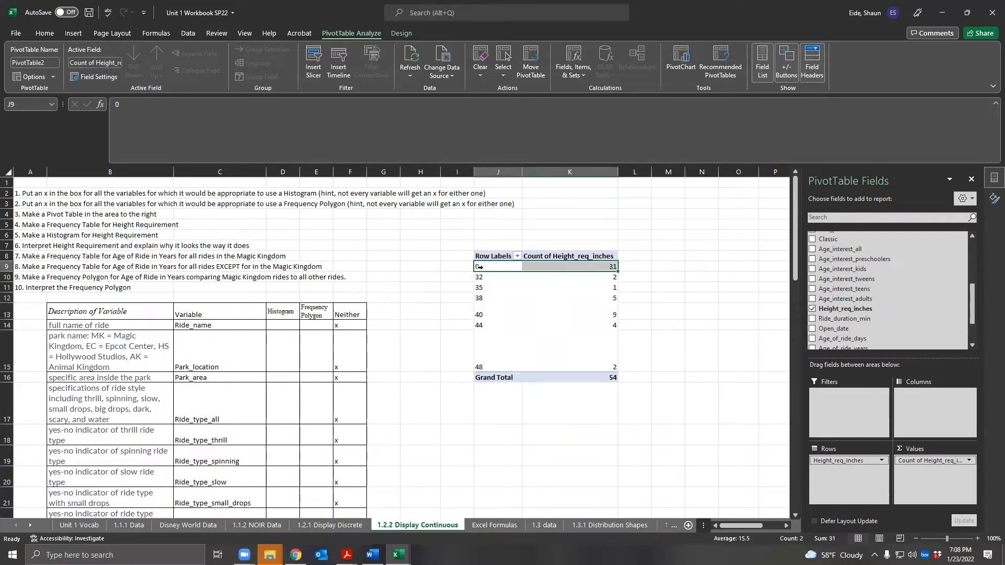
left_click(495, 279)
left_click_drag(501, 270, 578, 363)
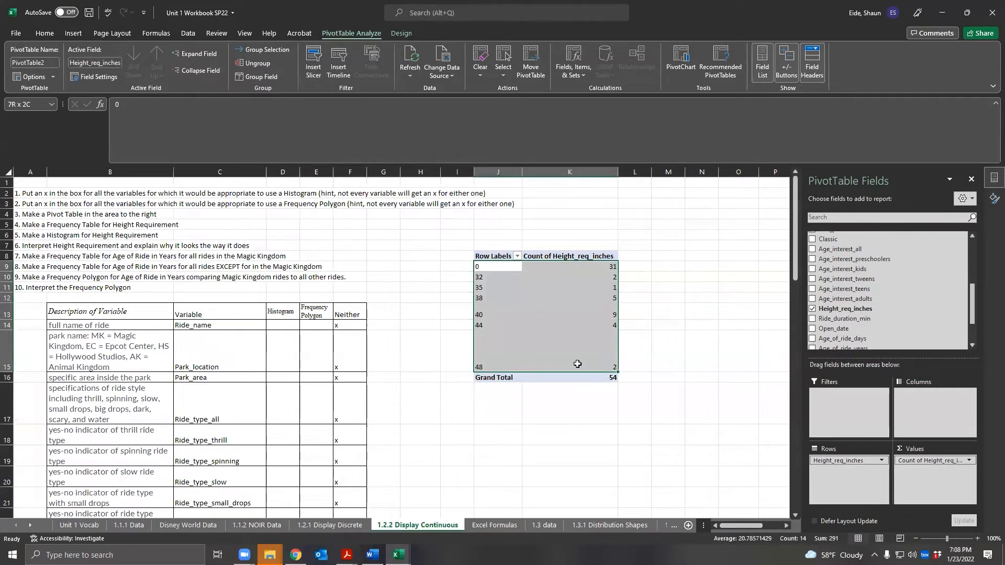
left_click(583, 271)
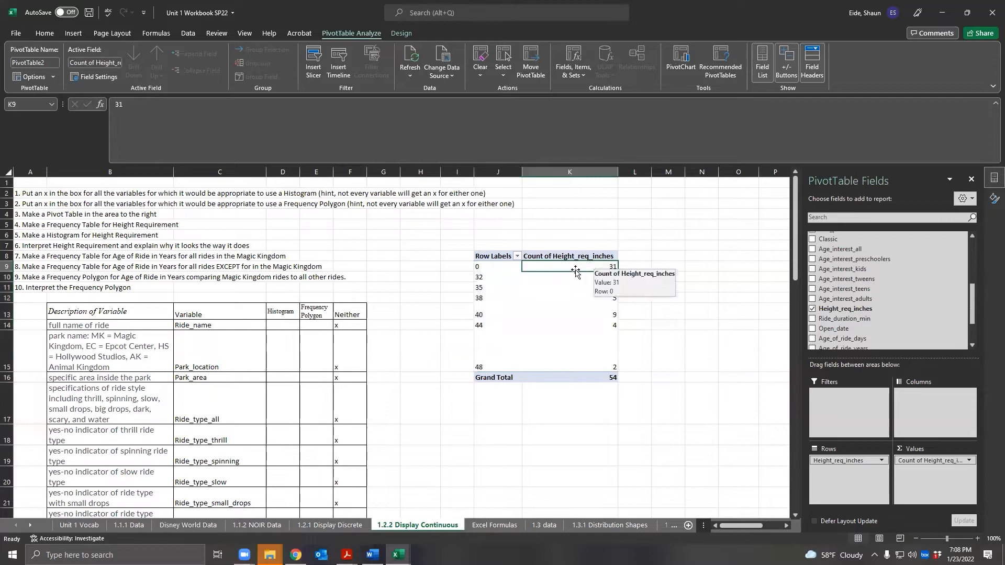
left_click(511, 262)
left_click(510, 269)
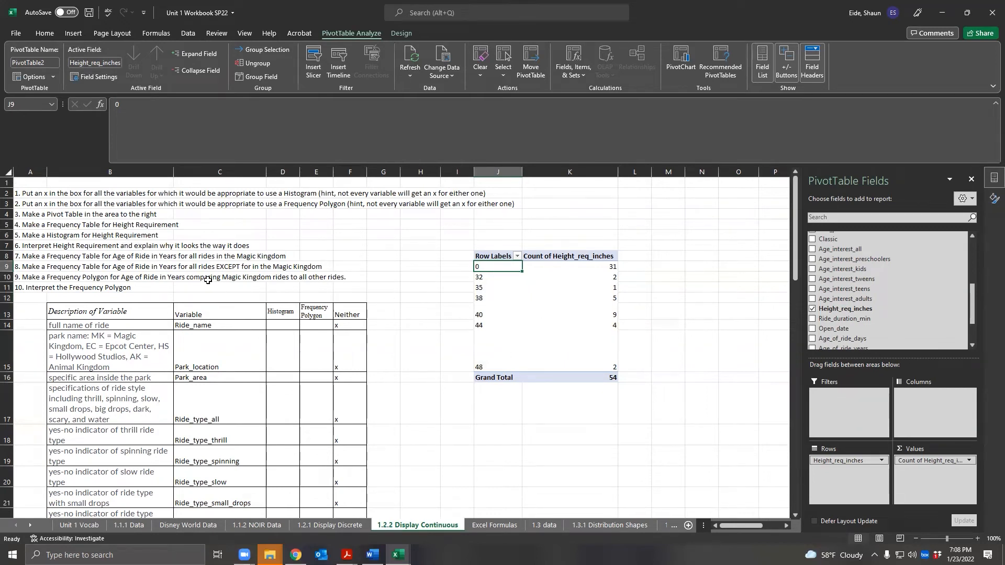
Step: Review instruction 7 on the worksheet and remove Height_req_inches from the PivotTable
left_click(178, 261)
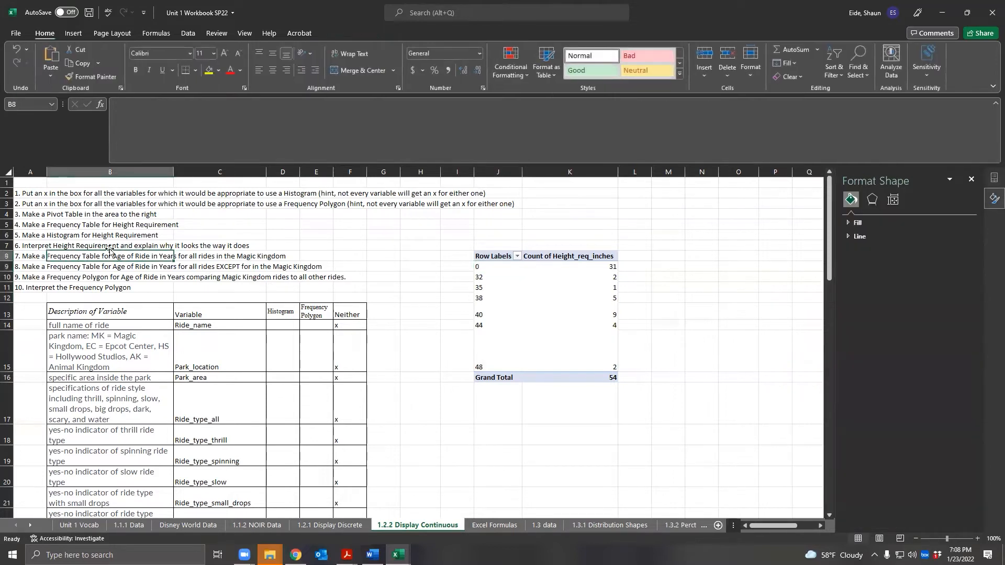
left_click(32, 245)
left_click(36, 258)
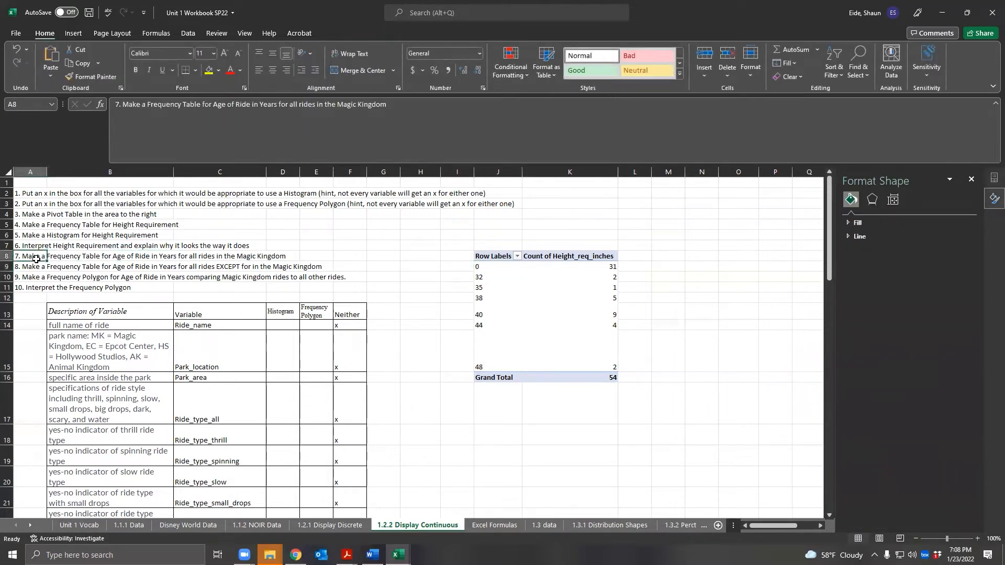
left_click(95, 256)
left_click(44, 256)
left_click(535, 288)
left_click(813, 310)
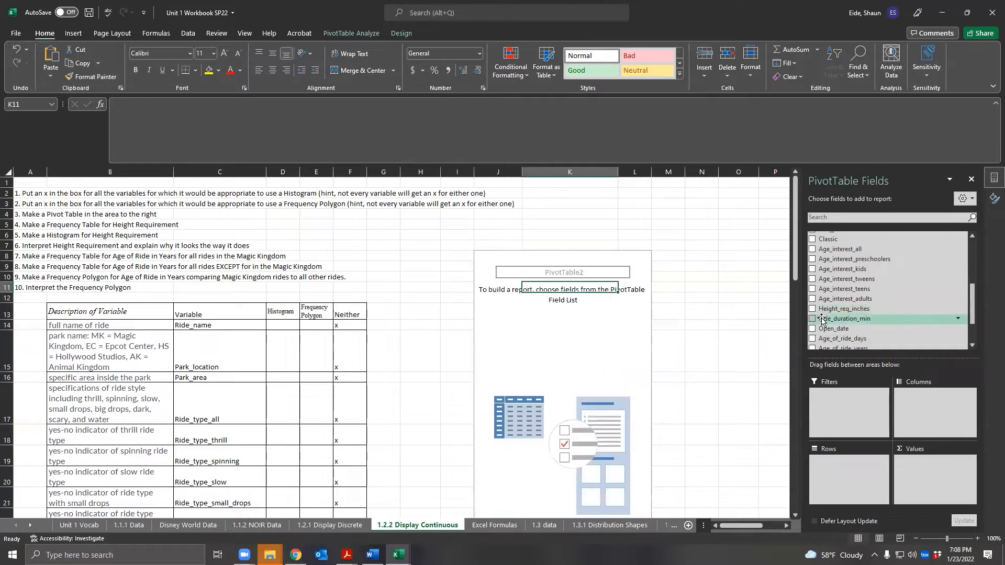
Step: Add Age_of_ride_years to both the Rows and Values areas of the PivotTable
scroll(812, 329, "down", 1)
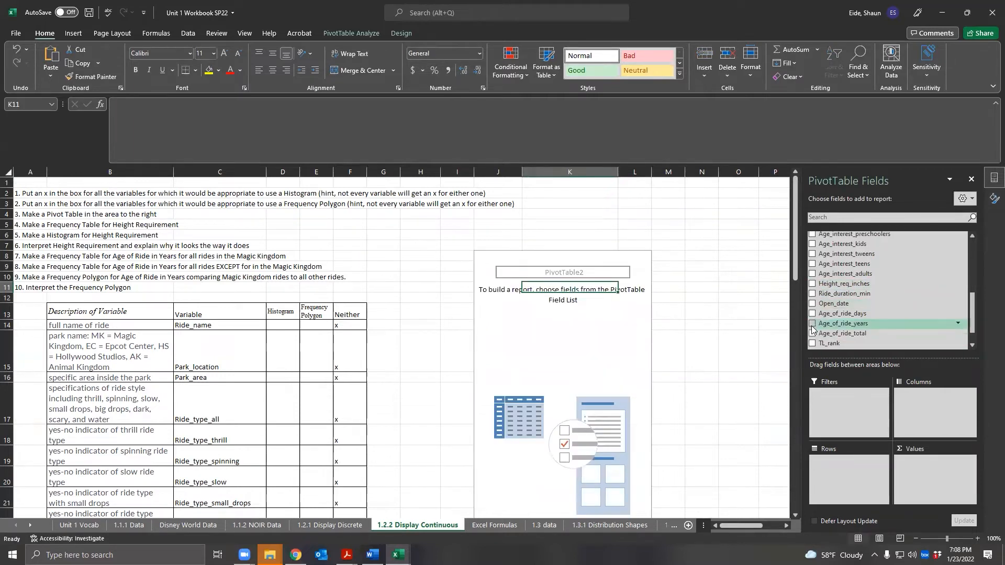
left_click(824, 324)
left_click_drag(833, 324, 910, 474)
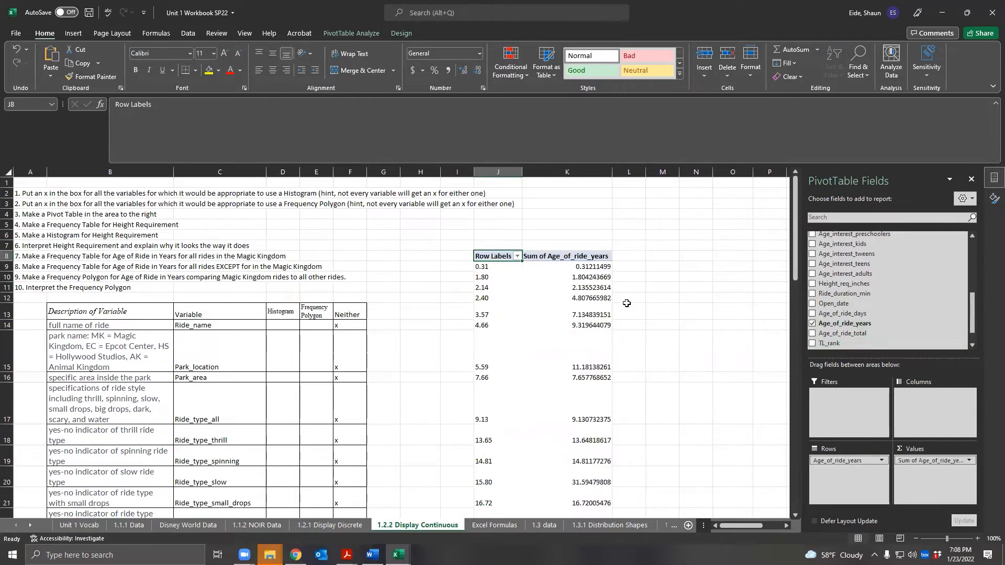
Step: Summarize the Age_of_ride_years values in the PivotTable by Count
left_click(564, 314)
right_click(565, 314)
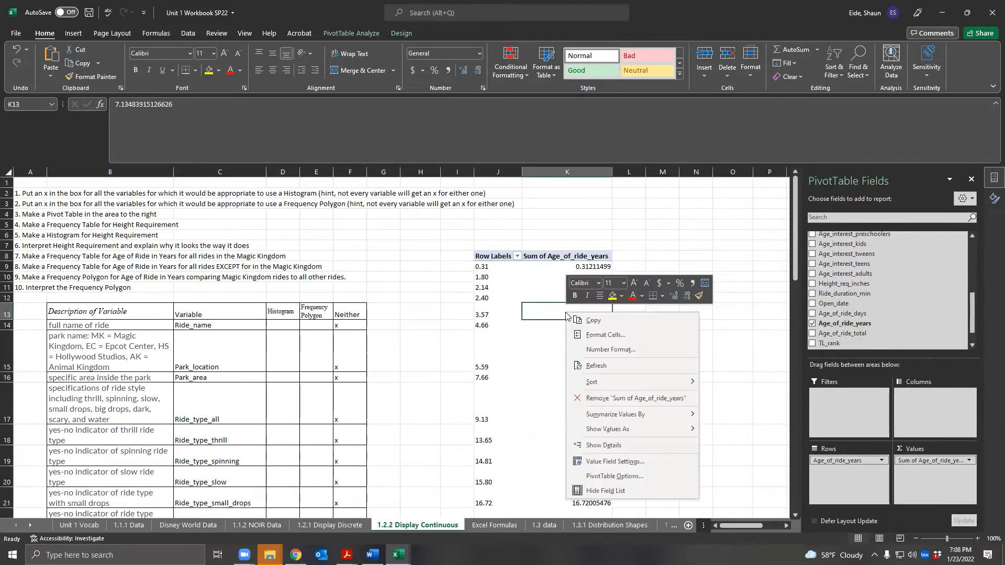
mouse_move(609, 385)
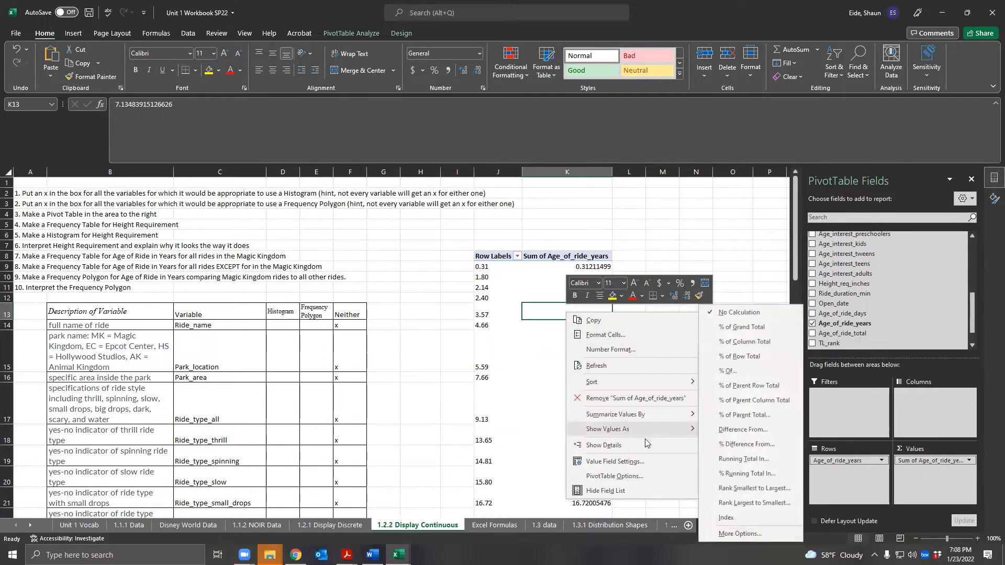
mouse_move(646, 414)
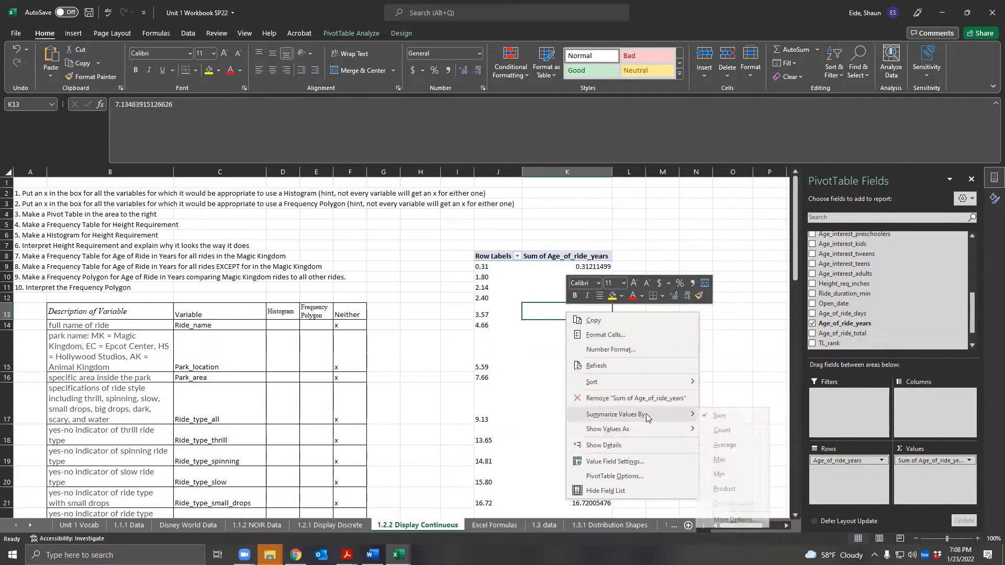
left_click(725, 430)
Step: Add Park_location as a report filter of the PivotTable and filter it to MK
scroll(826, 303, "up", 5)
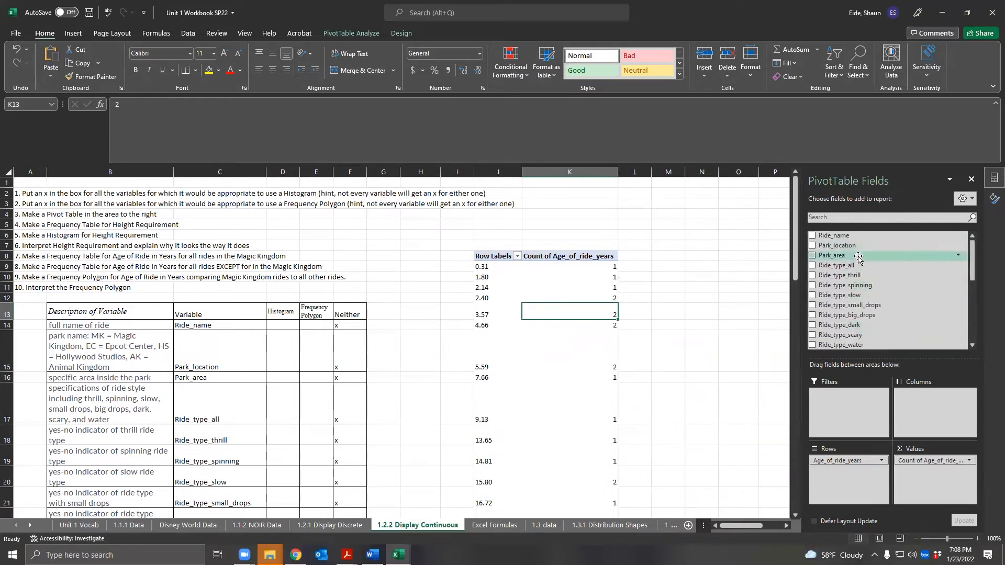
left_click_drag(858, 246, 837, 421)
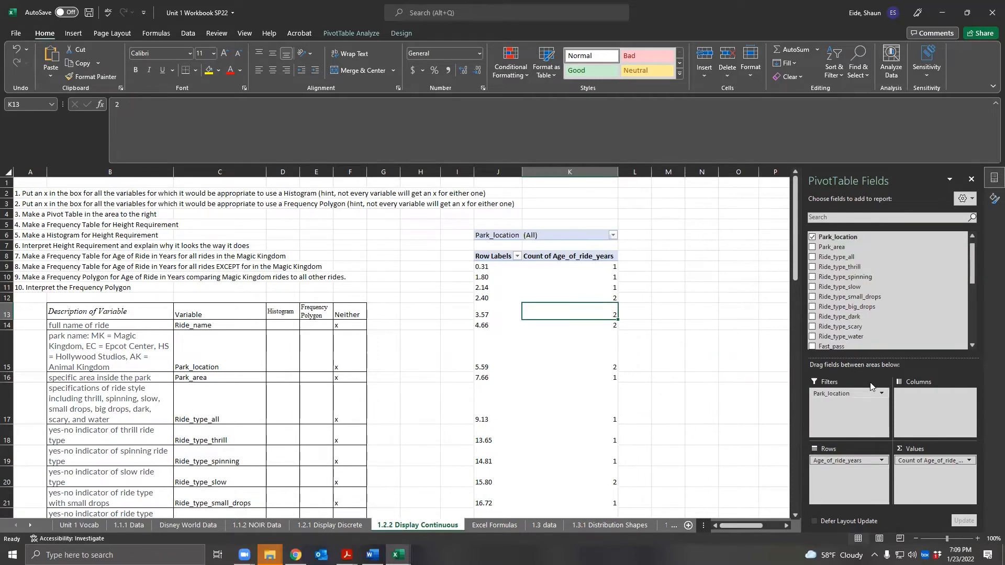
left_click(613, 235)
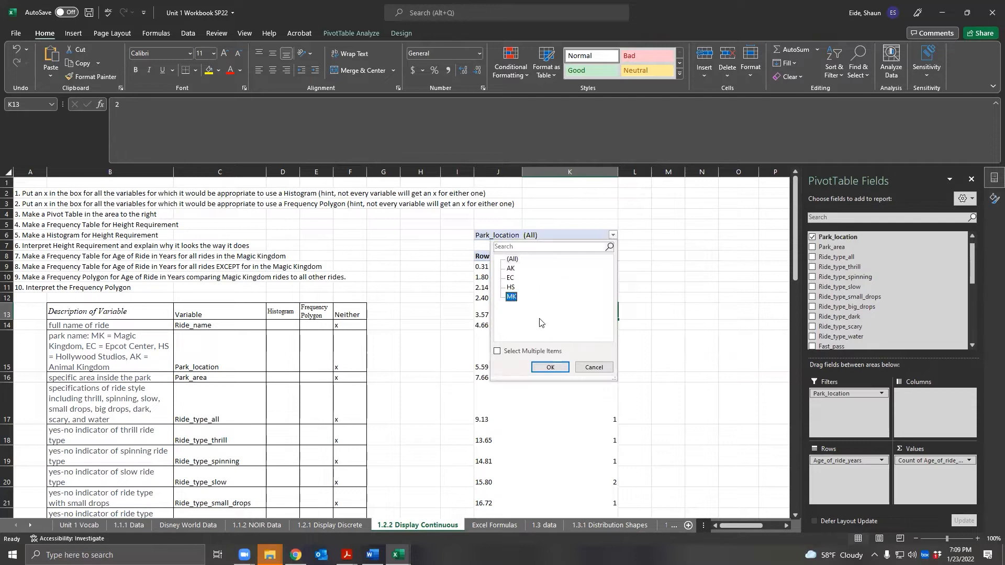
left_click(553, 364)
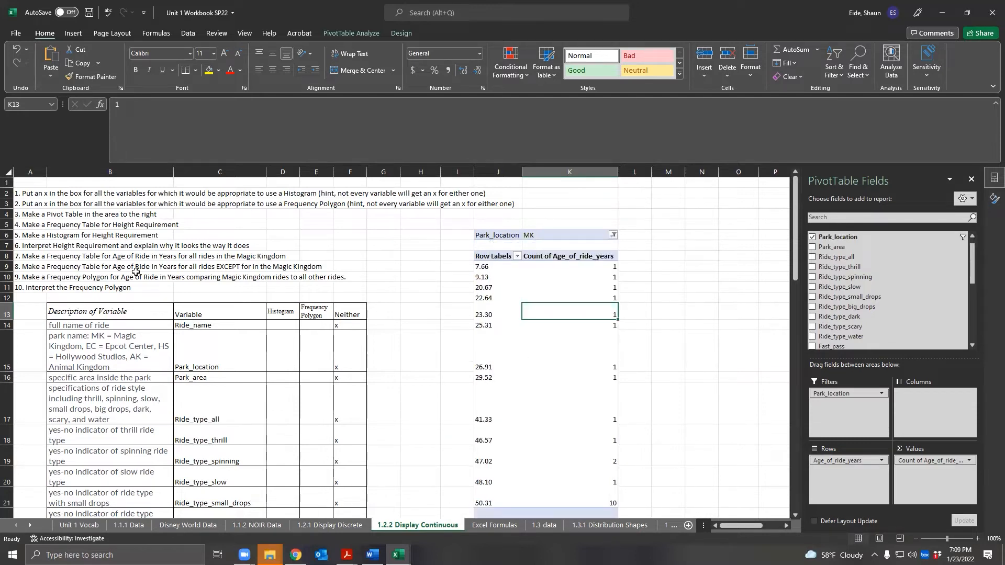
left_click(484, 357)
left_click(511, 356)
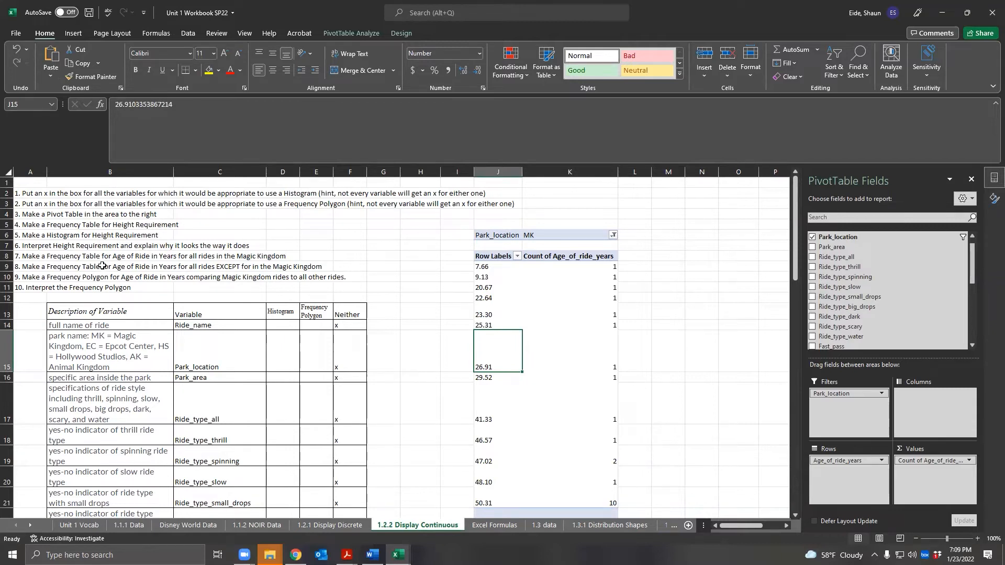
Step: Review the full MK frequency table, and reset the Park_location filter to (All)
scroll(489, 353, "down", 2)
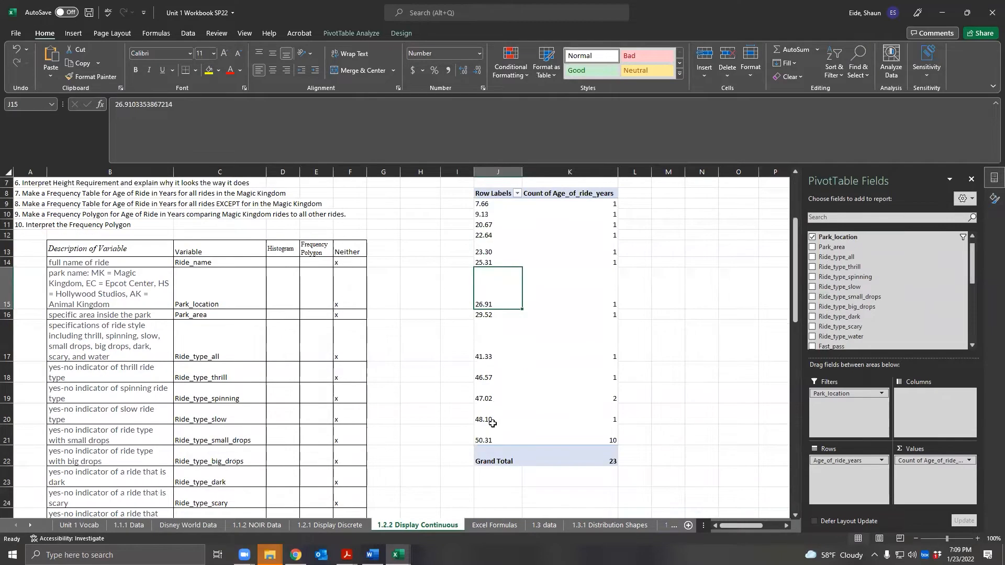
scroll(492, 423, "up", 1)
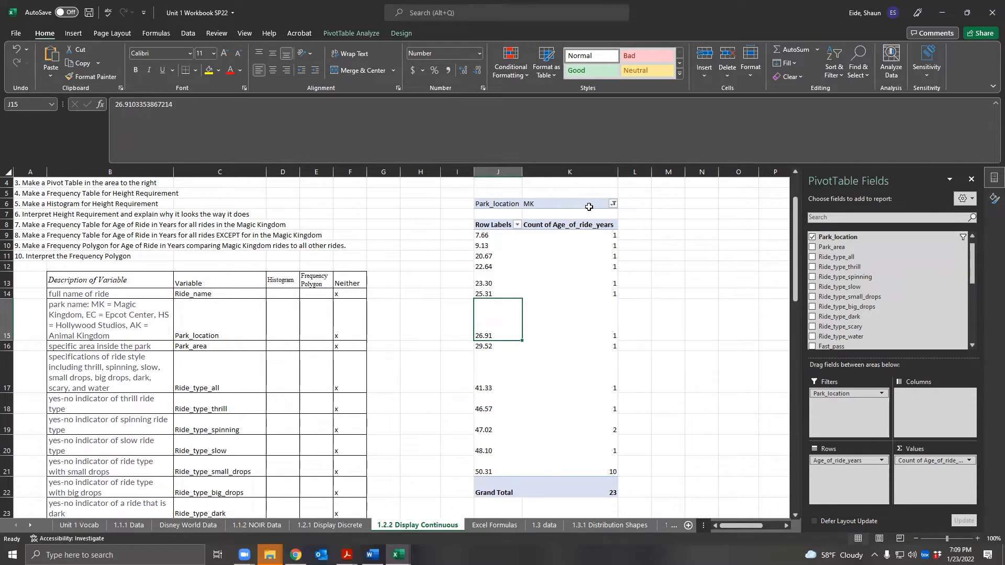
left_click(613, 203)
left_click(515, 228)
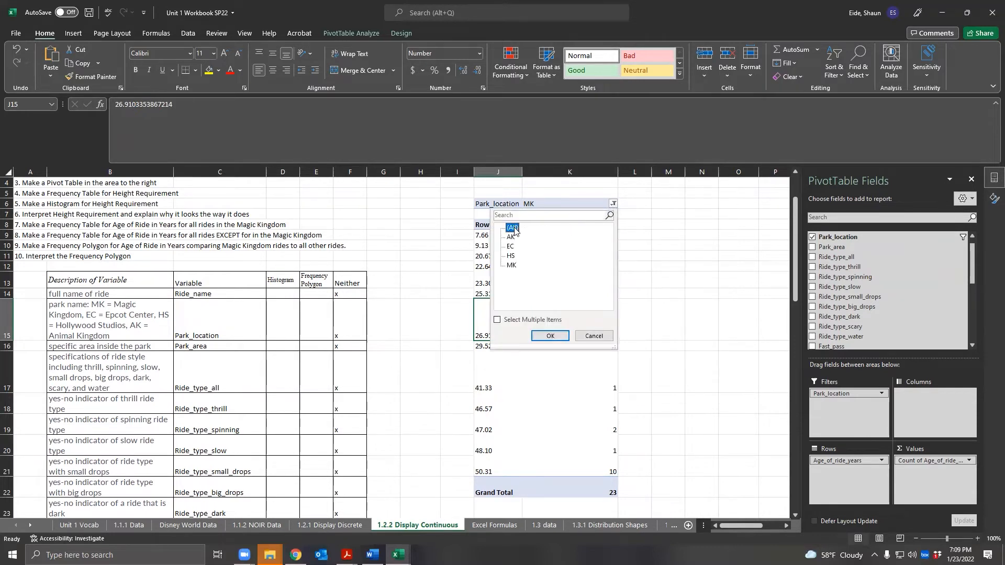
left_click(549, 335)
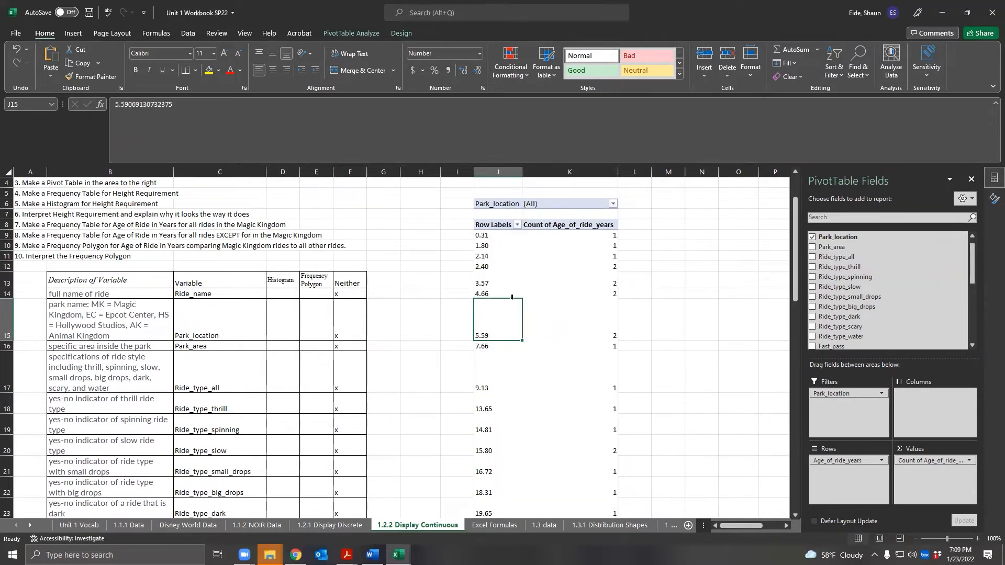
Step: Examine the ride age frequency table for all parks down to its Grand Total row
scroll(512, 298, "down", 10)
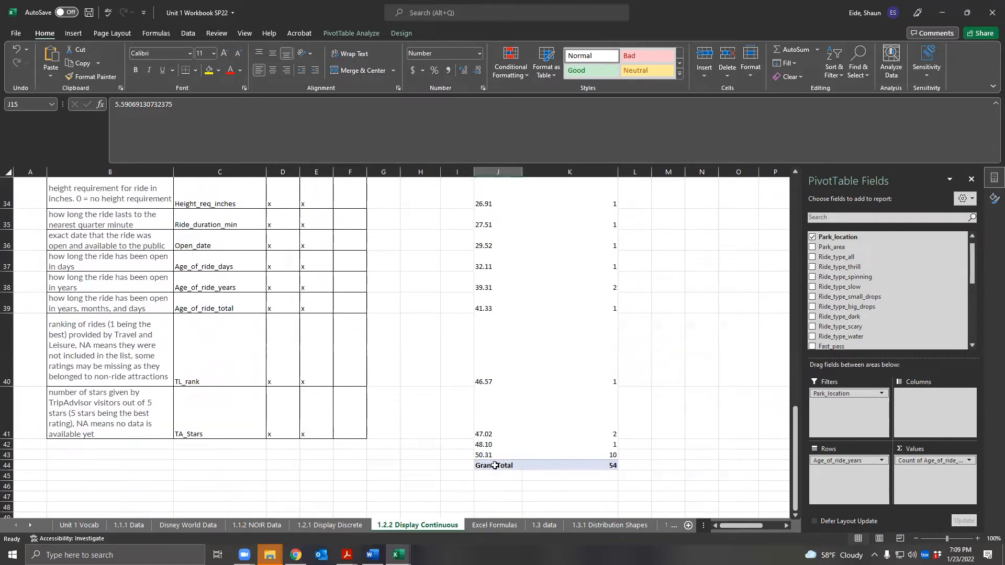
scroll(492, 438, "up", 10)
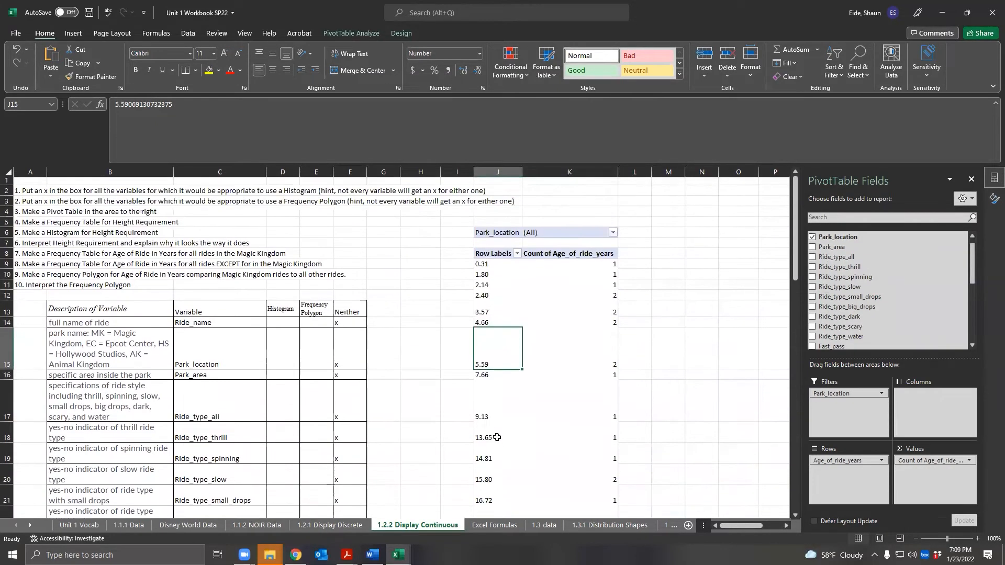
scroll(497, 437, "down", 9)
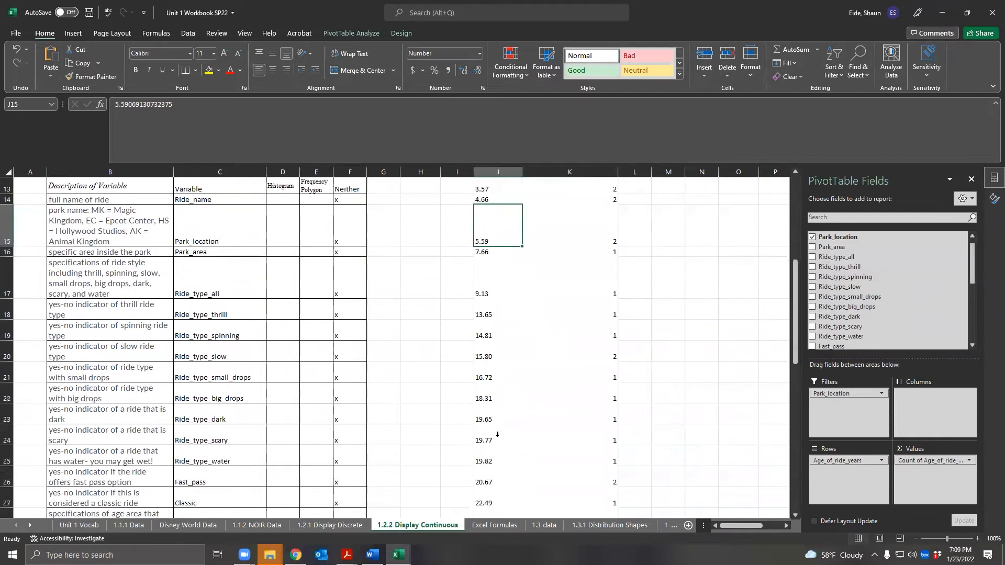
scroll(497, 437, "down", 3)
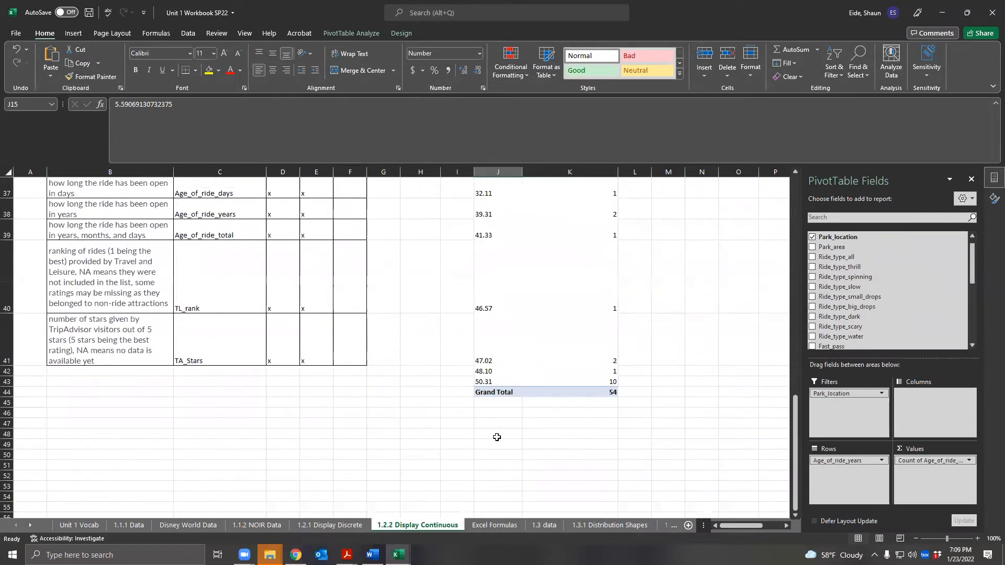
left_click(594, 394)
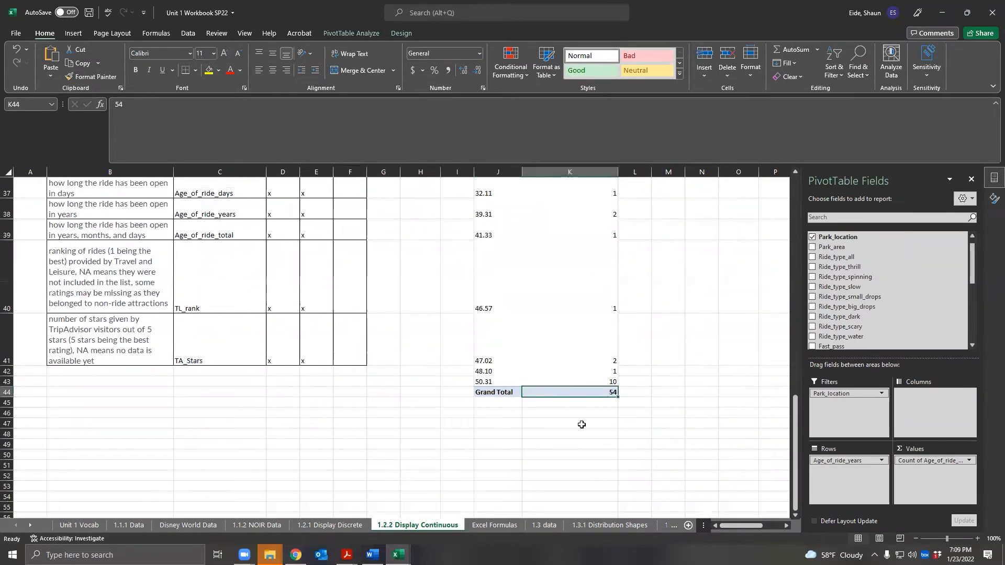
Step: Enter the class-count rule "2k > n" in cell K48 beneath the PivotTable
left_click(566, 468)
left_click(560, 437)
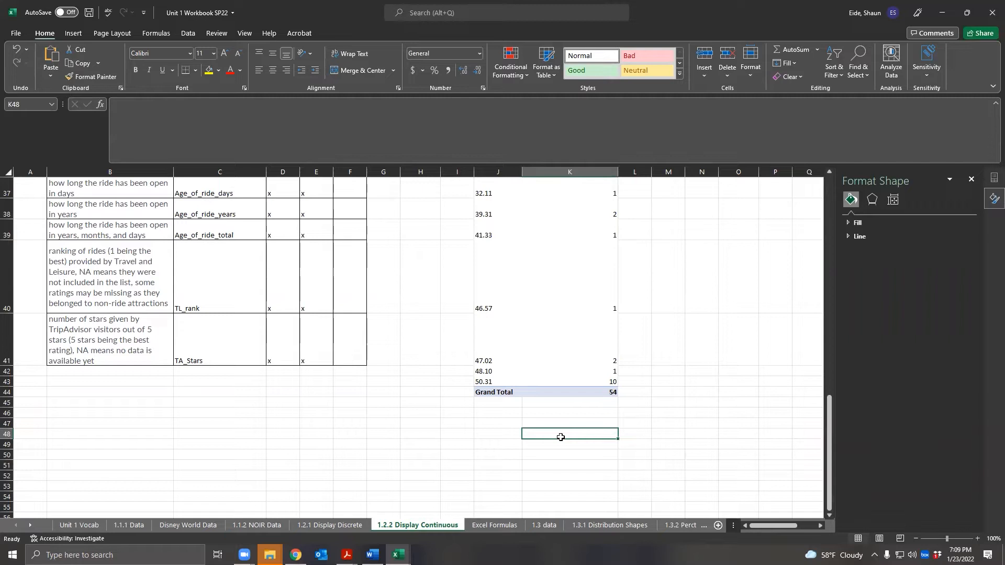
scroll(314, 346, "up", 12)
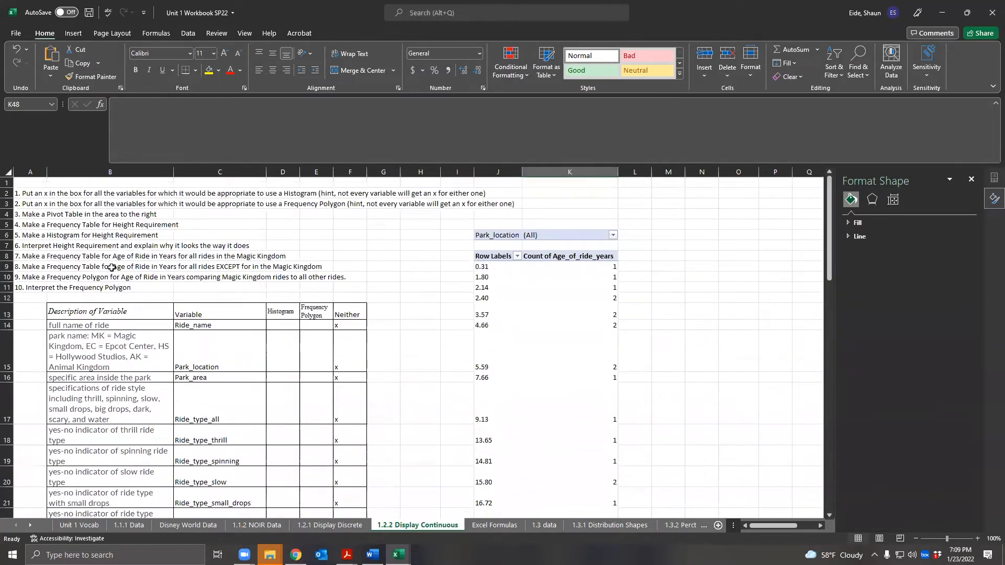
scroll(453, 385, "down", 10)
scroll(479, 418, "down", 4)
scroll(492, 418, "up", 2)
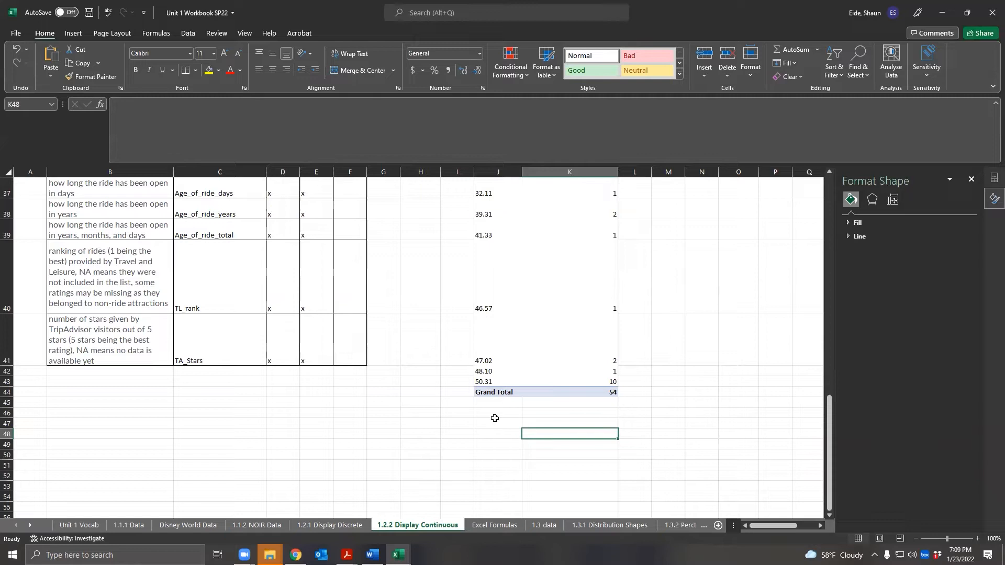
type("2")
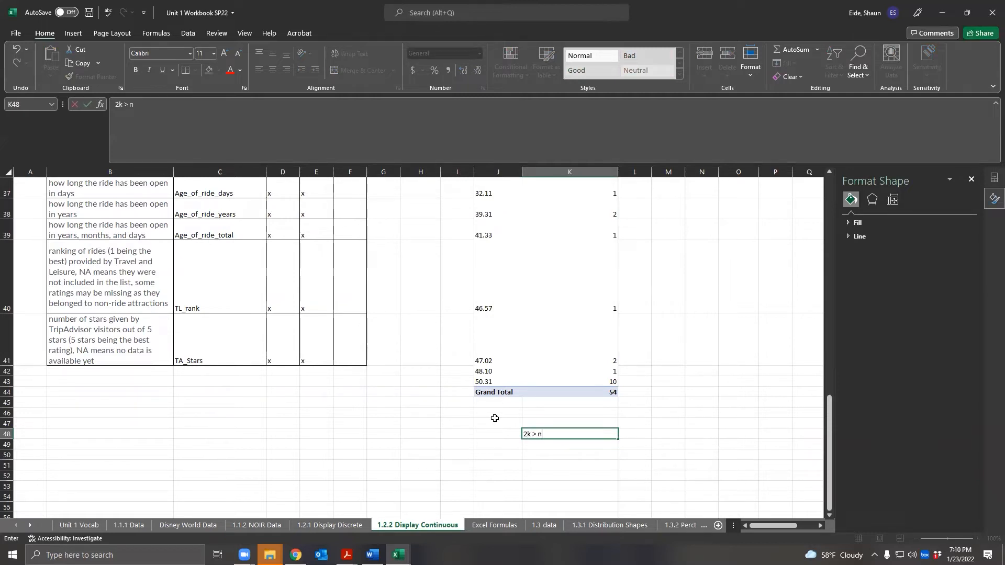
key("Return")
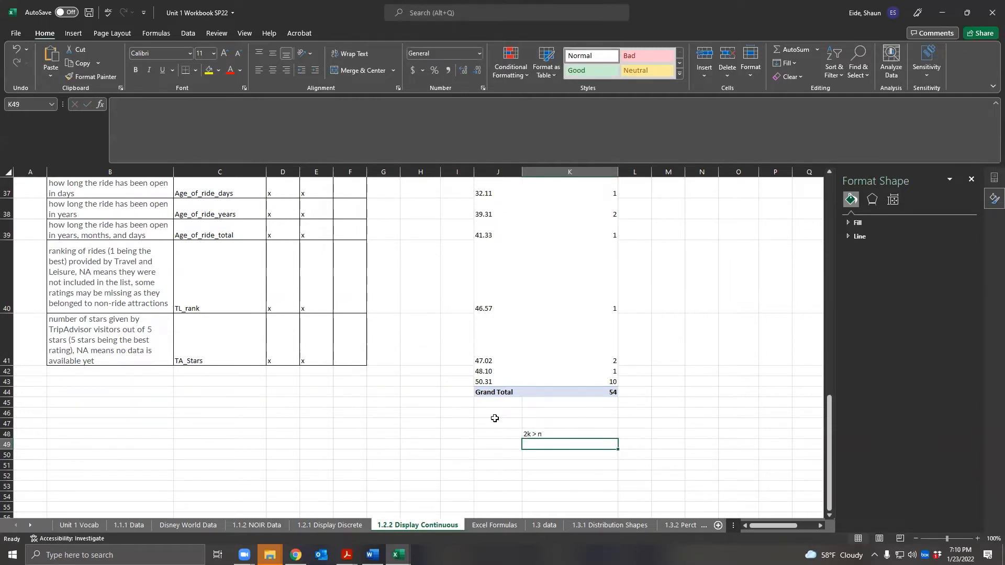
type("2^")
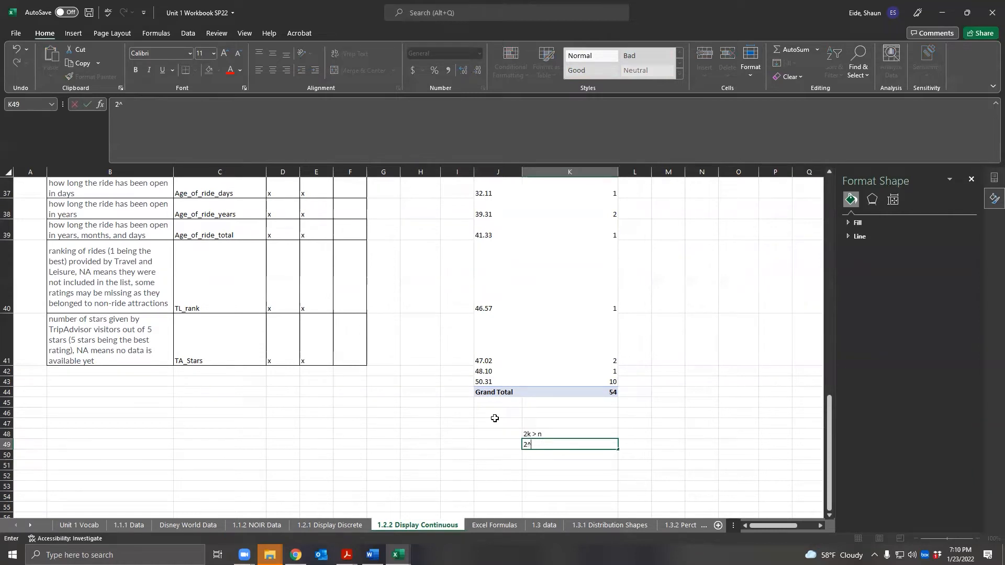
type("3")
left_click(523, 445)
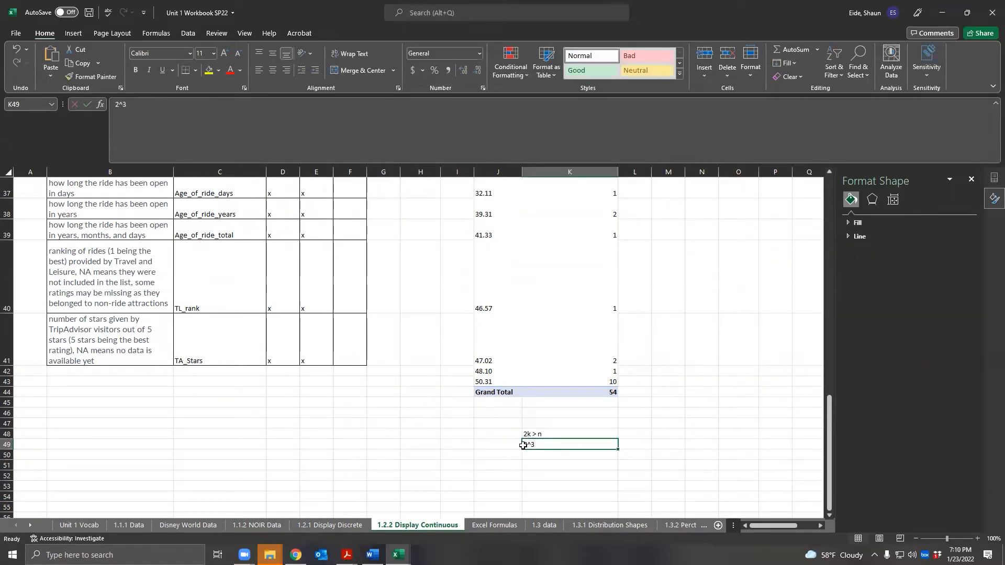
Step: Enter the formula =2^J49 in cell K49 so the power depends on the neighbouring cell
double_click(526, 445)
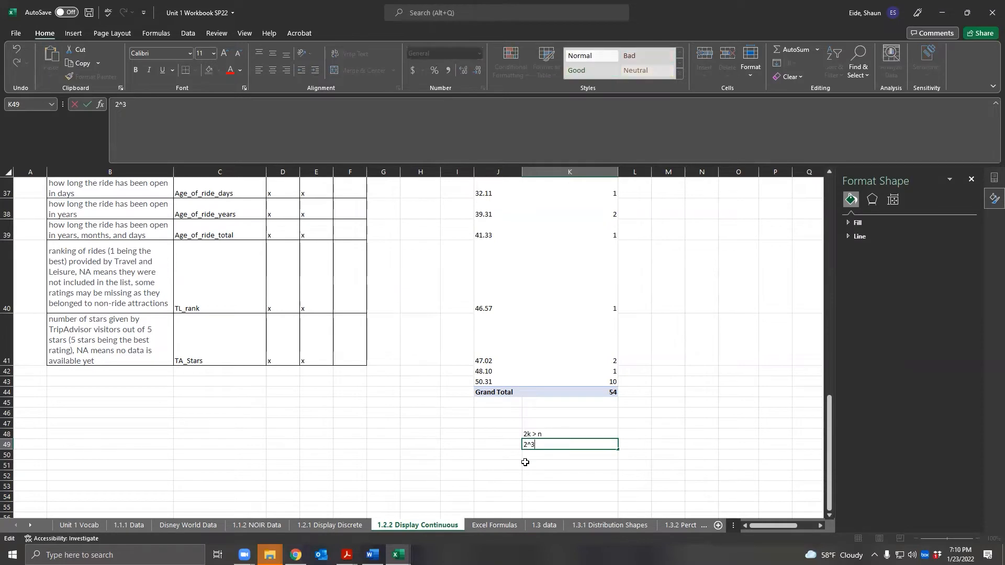
type("=2")
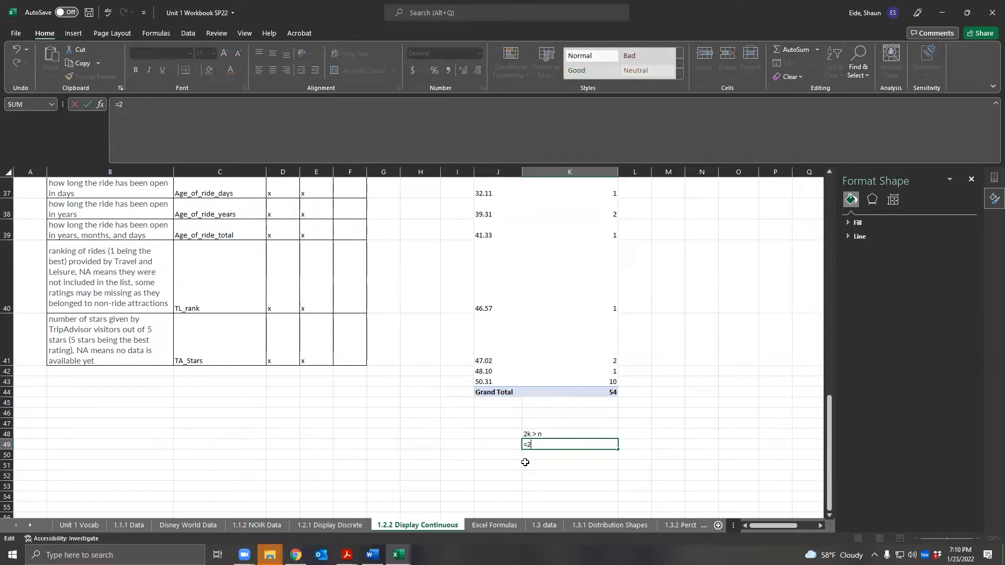
type("^")
left_click(500, 445)
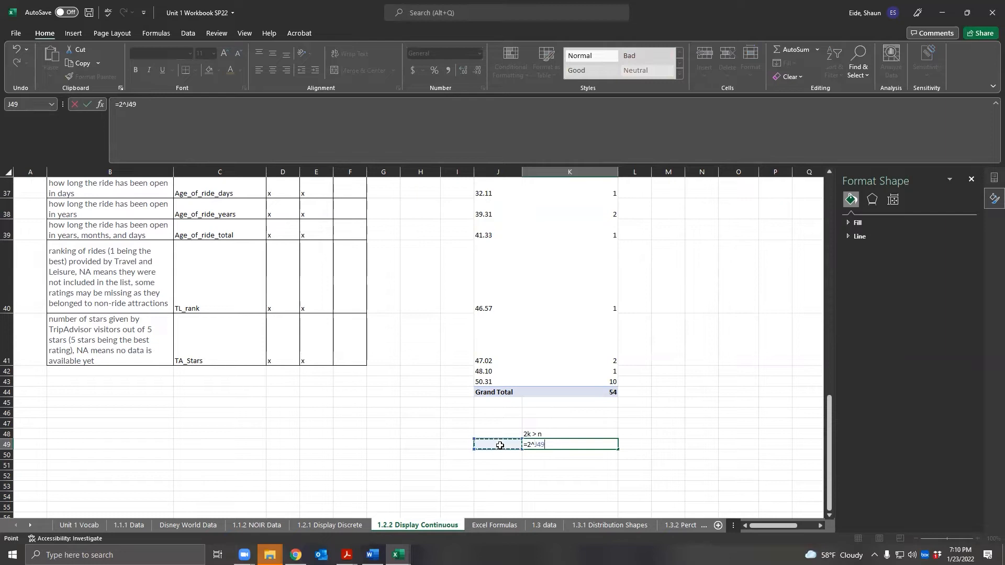
key("Return")
Step: Test the exponents 3, 4, 5 and 6 one after another in cell J49, leaving 6 in place
left_click(500, 445)
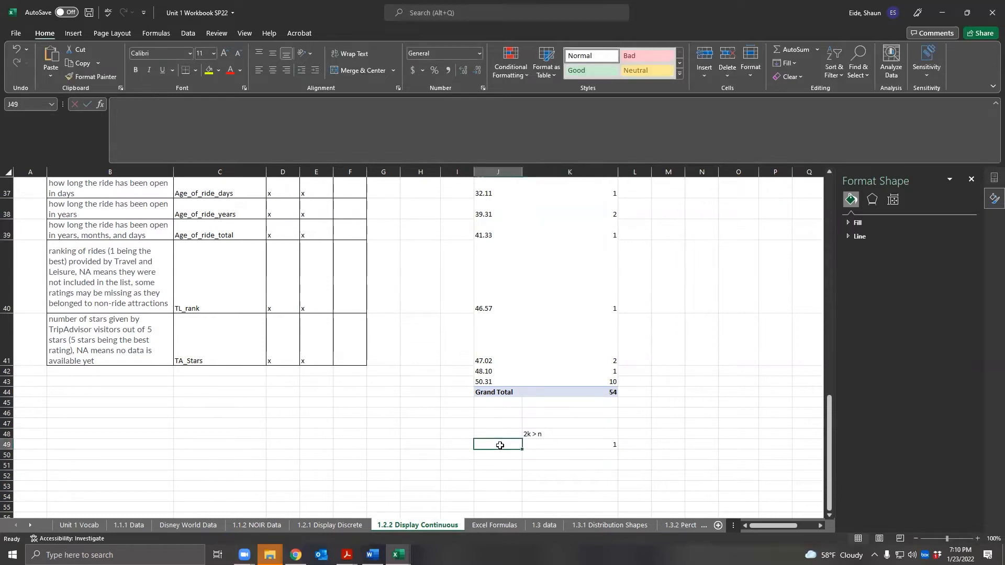
type("3")
key("Return")
left_click(499, 443)
type("4")
key("Return")
left_click(498, 443)
type("5")
key("Return")
left_click(497, 443)
type("6")
key("Return")
left_click(498, 442)
left_click(450, 425)
Step: Calculate the class width in cell J51 with the formula =50/6
left_click(484, 467)
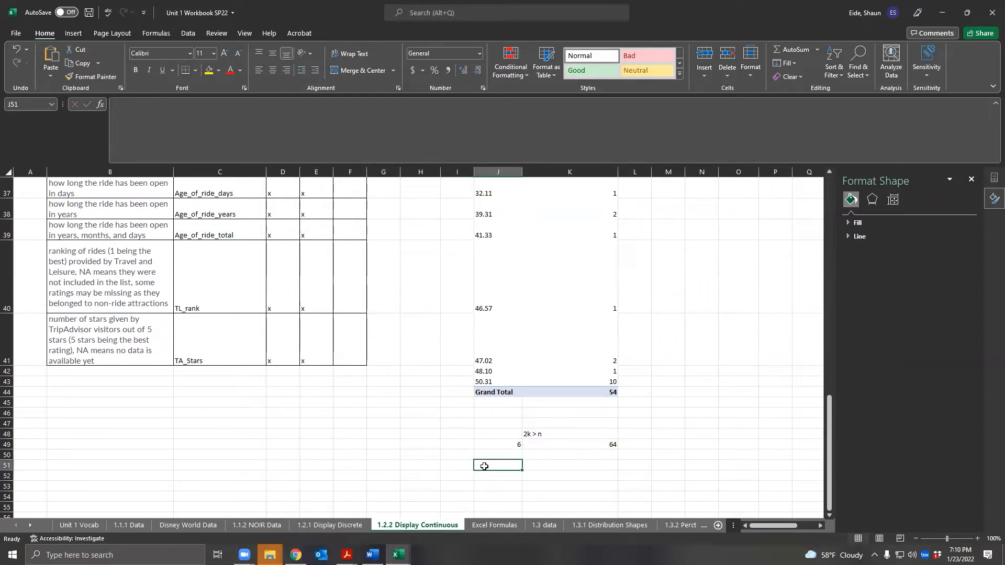
type("=")
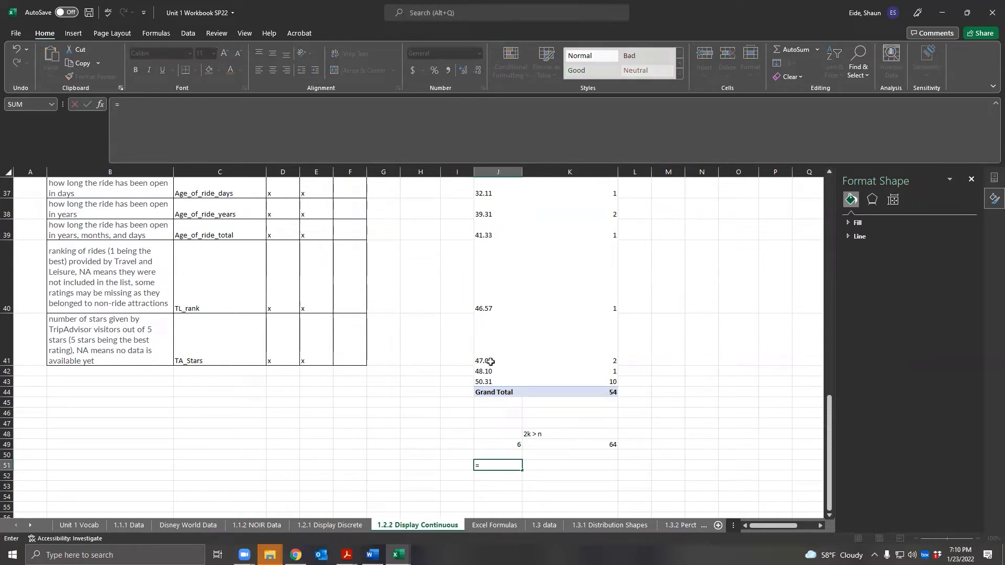
scroll(567, 417, "up", 12)
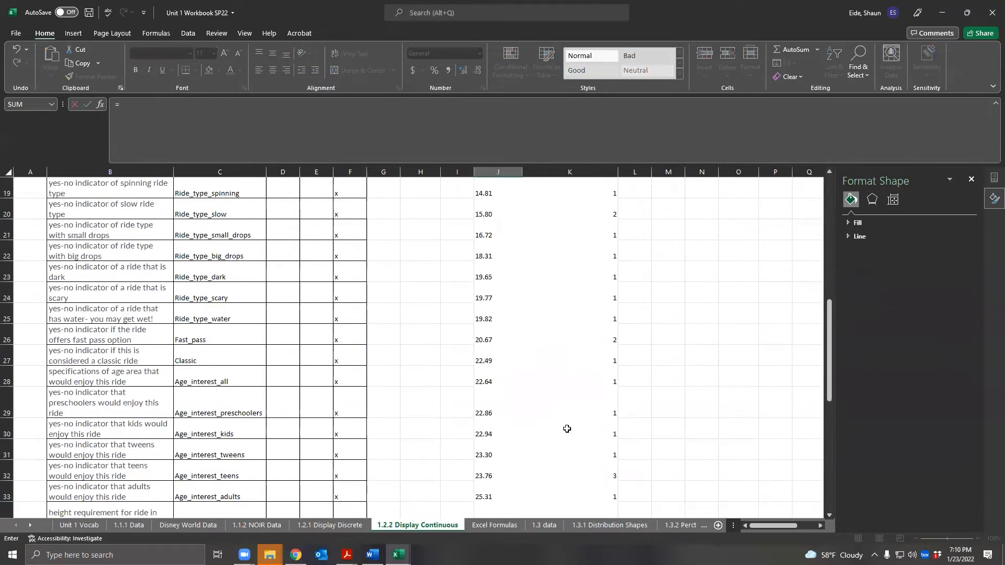
scroll(567, 417, "down", 7)
scroll(567, 417, "down", 5)
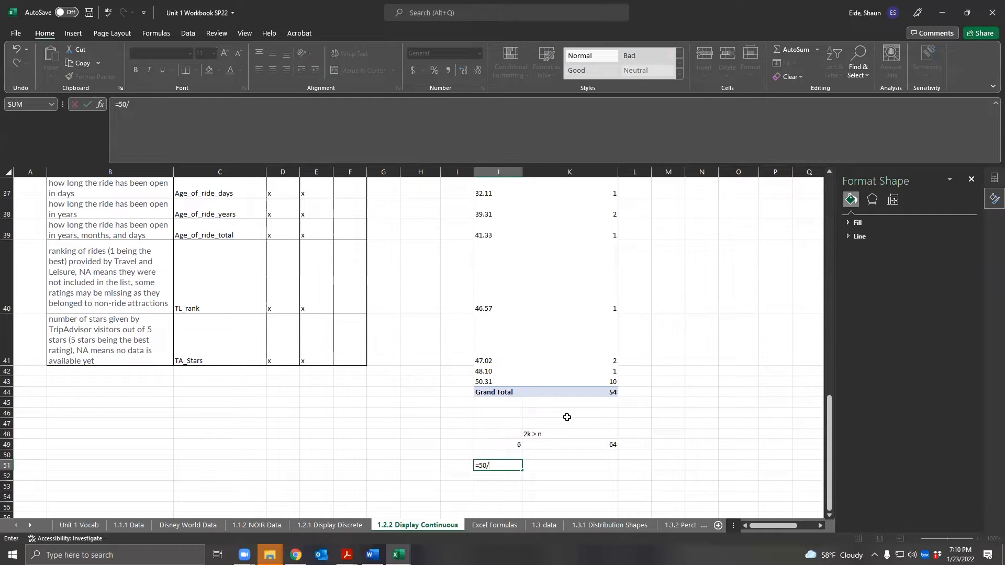
key("Return")
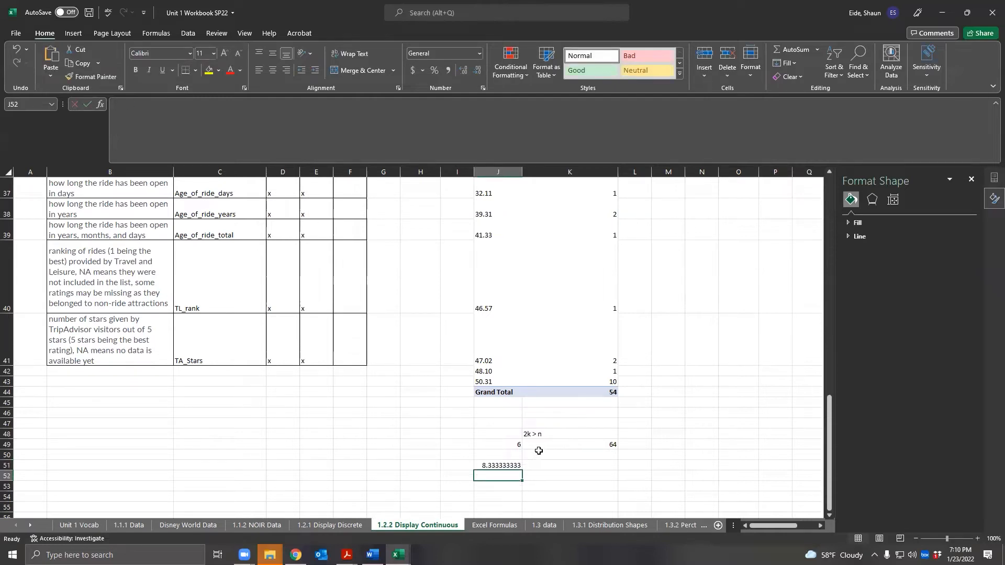
left_click(491, 463)
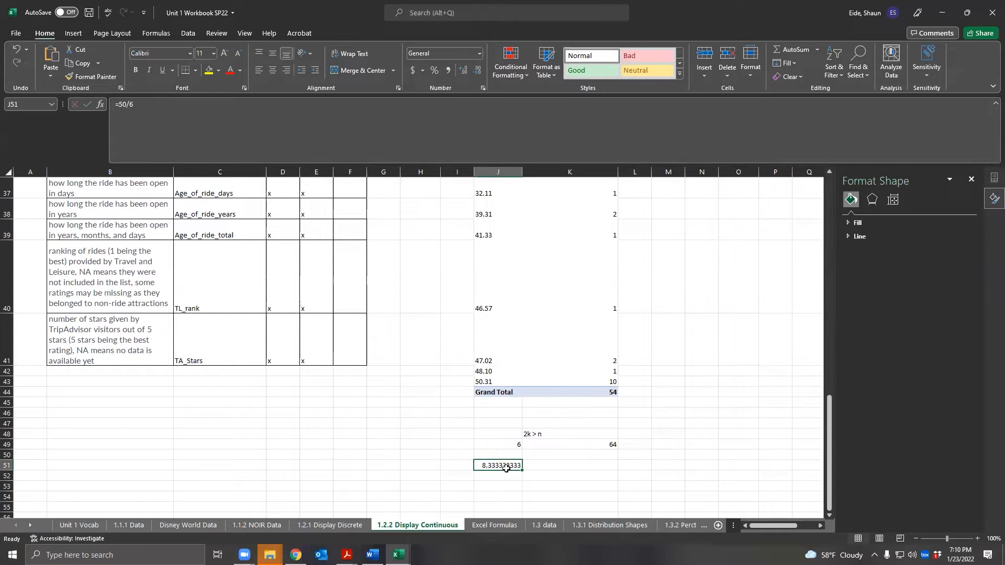
Step: Group the PivotTable's Age_of_ride_years row labels starting at 0 in intervals of 10
scroll(506, 468, "up", 5)
left_click(495, 352)
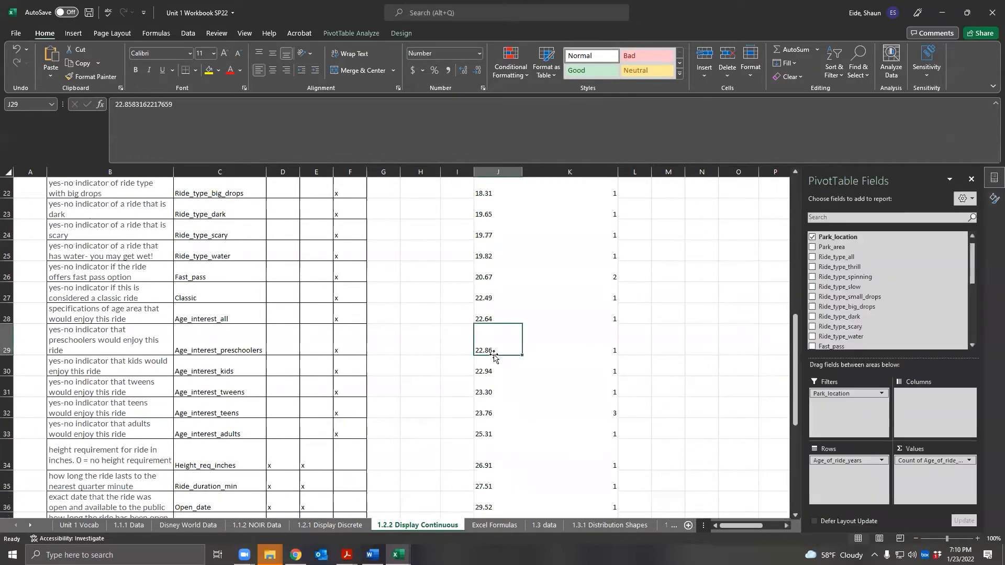
scroll(495, 353, "up", 6)
left_click(492, 284)
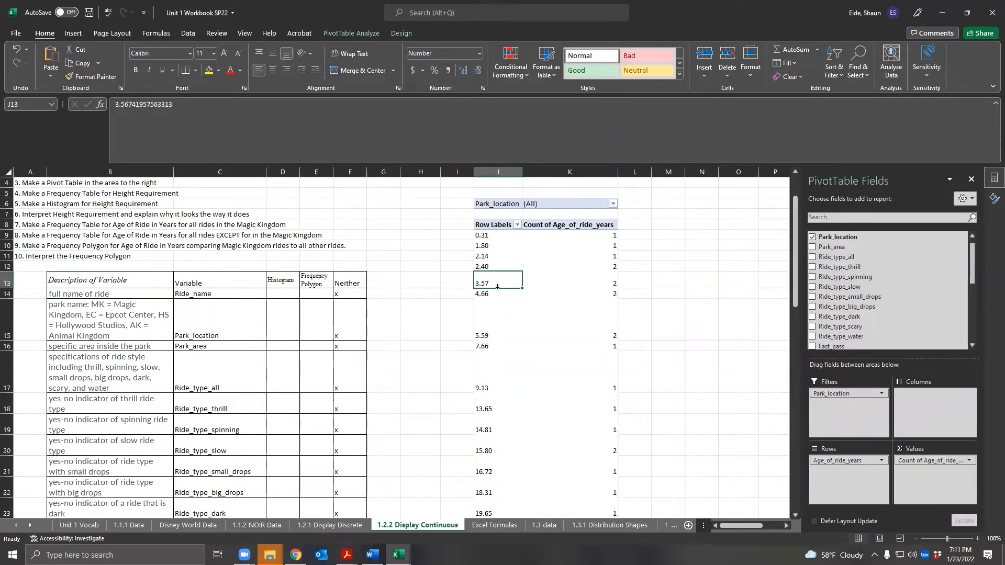
left_click(510, 248)
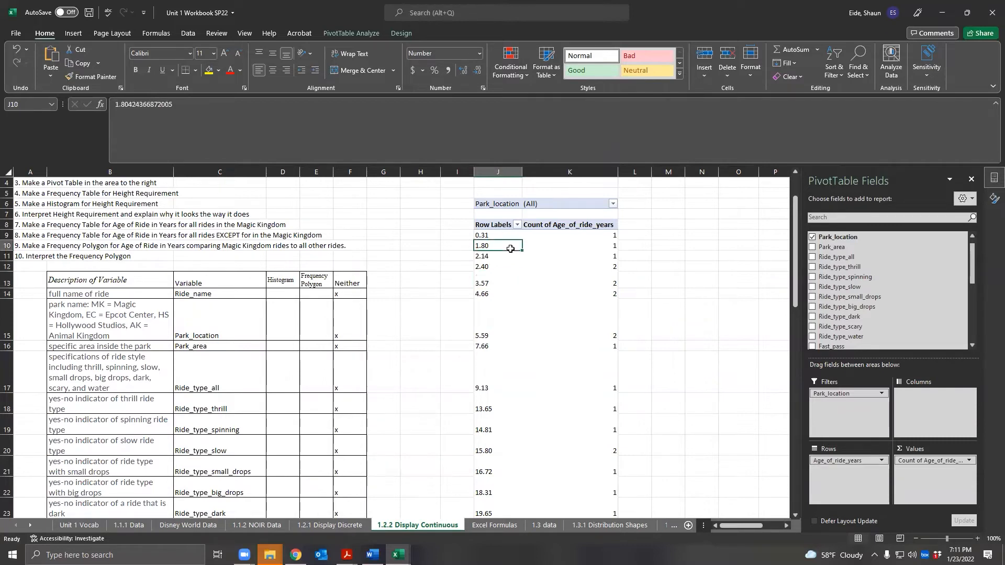
right_click(508, 249)
left_click(491, 245)
right_click(491, 245)
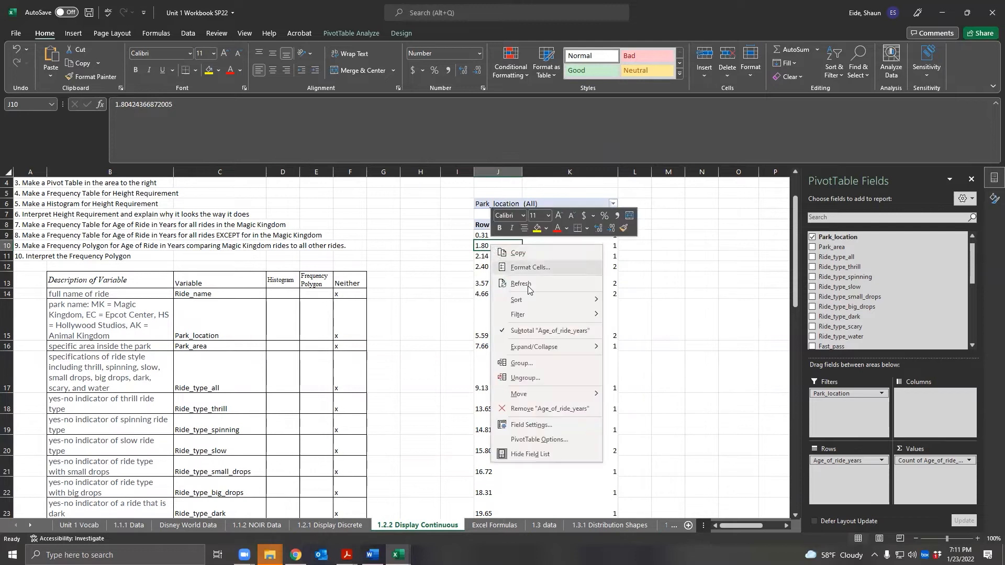
left_click(525, 363)
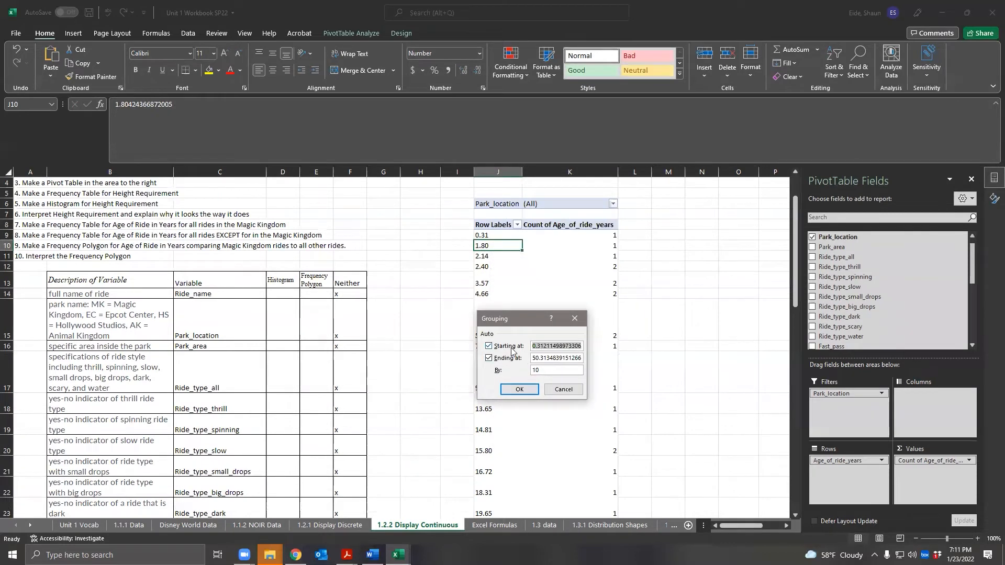
type("0")
left_click(525, 389)
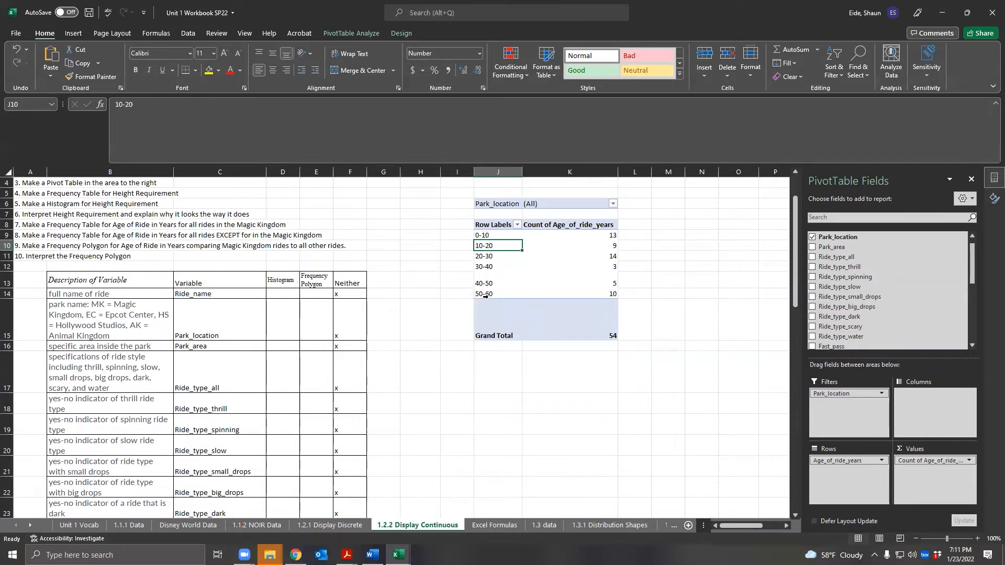
left_click(563, 278)
left_click(545, 294)
left_click(501, 294)
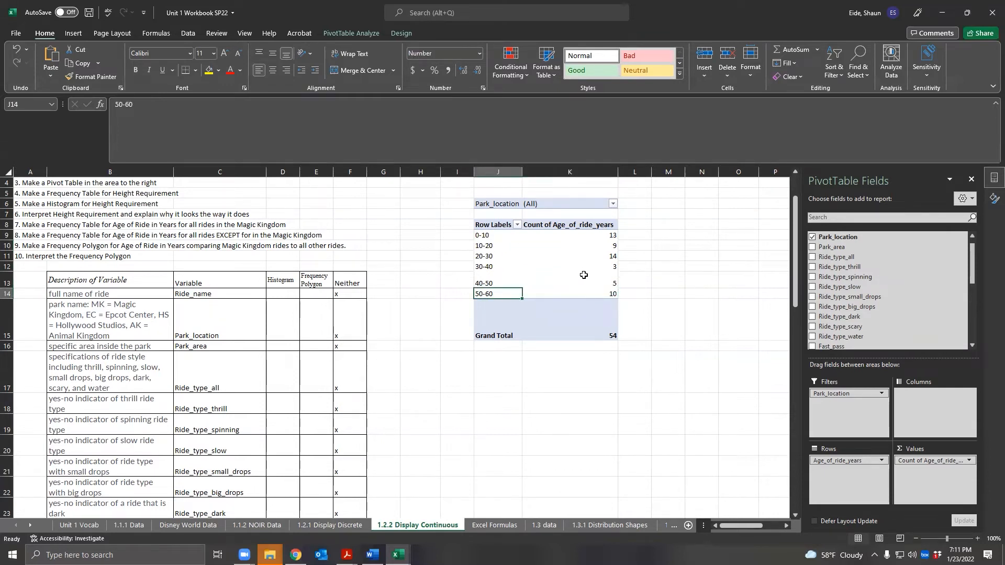
left_click(561, 243)
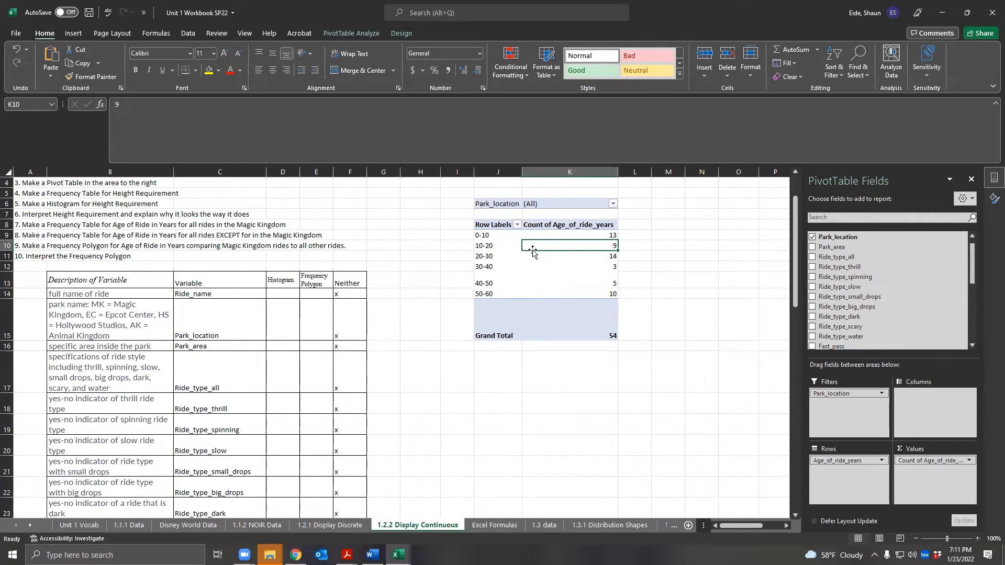
Step: Filter the grouped ride age PivotTable by Park_location to MK
left_click(613, 204)
left_click(512, 265)
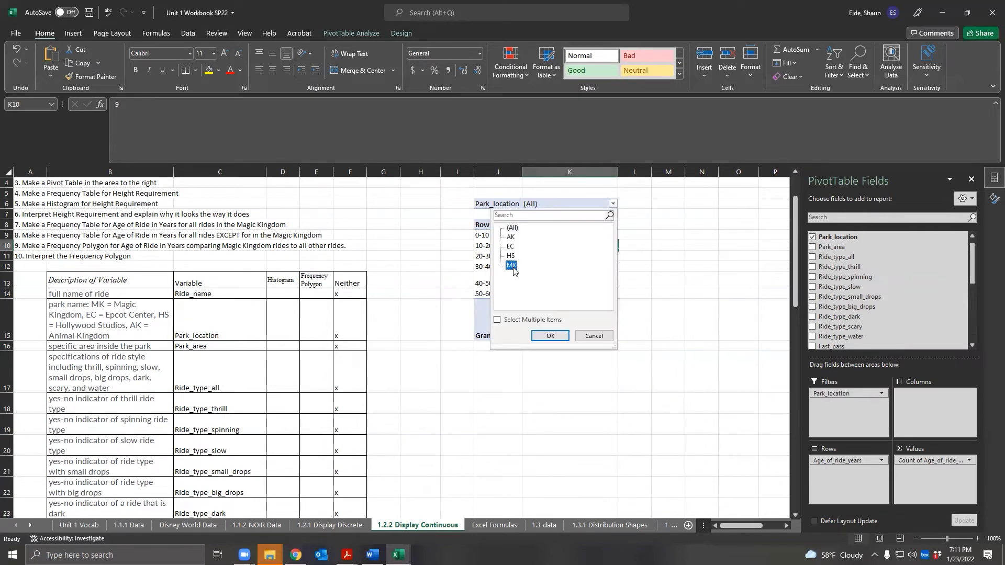
left_click(551, 335)
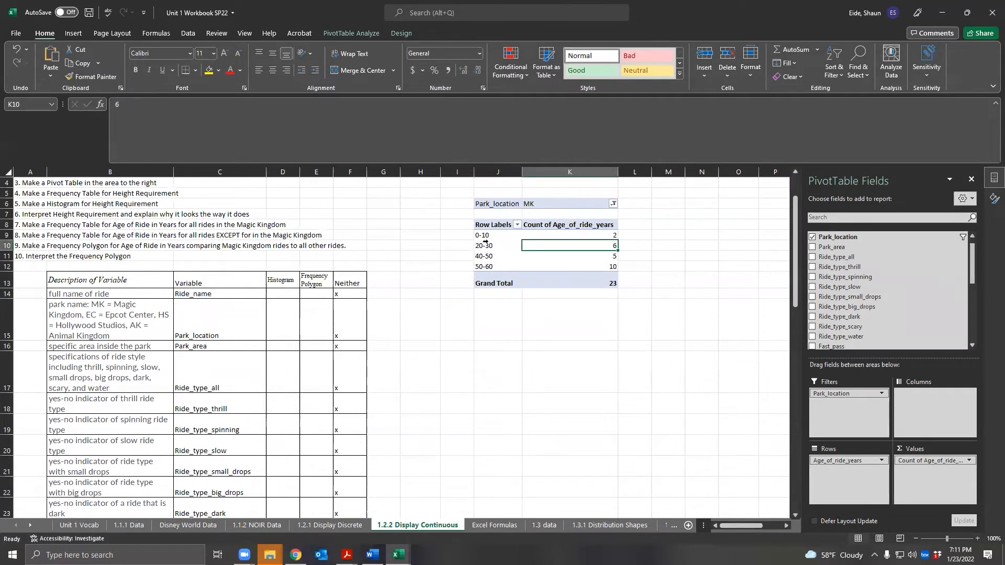
Step: Copy the MK frequency table in J8:K12 without its Grand Total to N8, and retitle the copy's count column "Magic Kingdom"
left_click(508, 228)
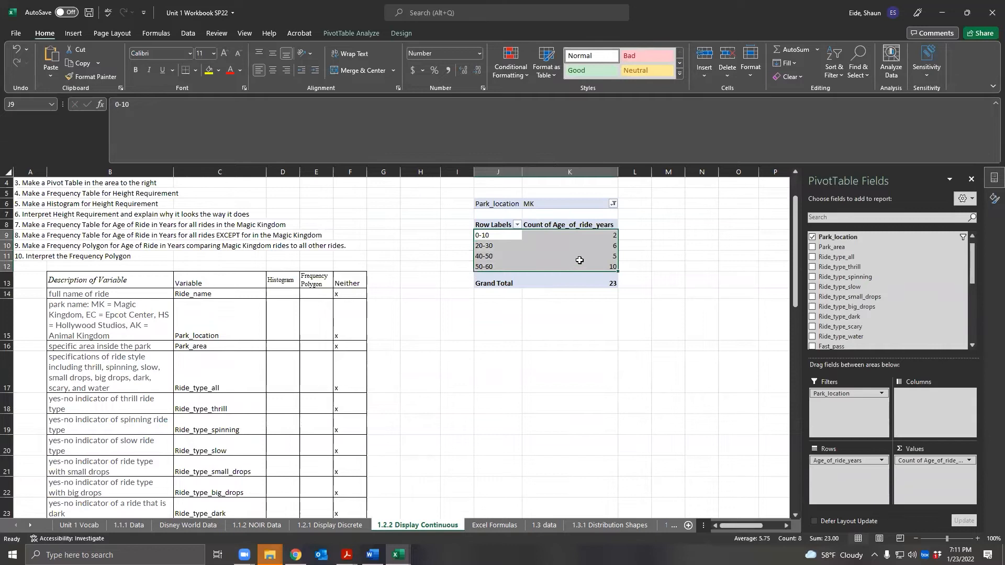
left_click_drag(489, 224, 579, 265)
key("ctrl+c")
left_click(727, 224)
key("ctrl+v")
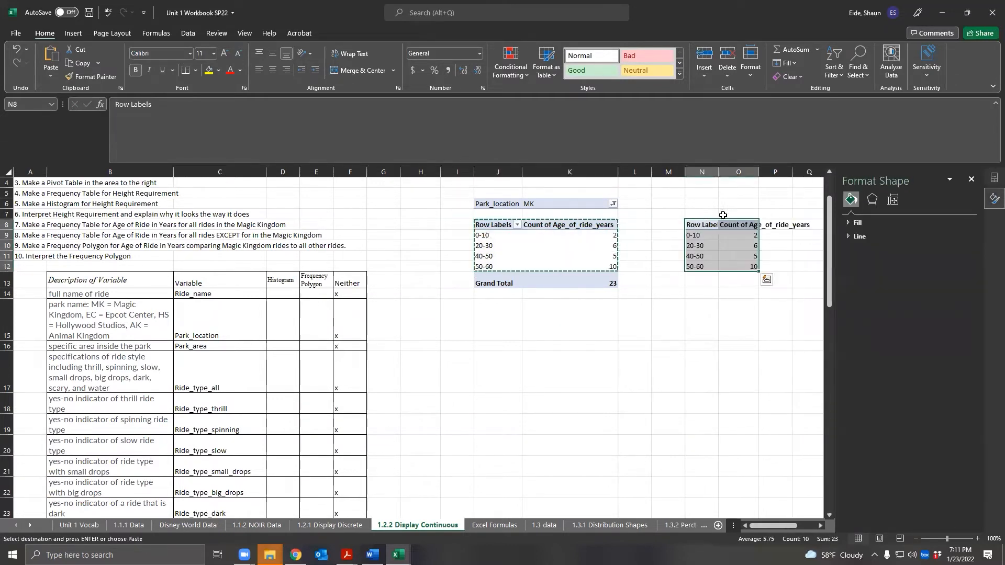
left_click(728, 224)
type("Magic Kingdom")
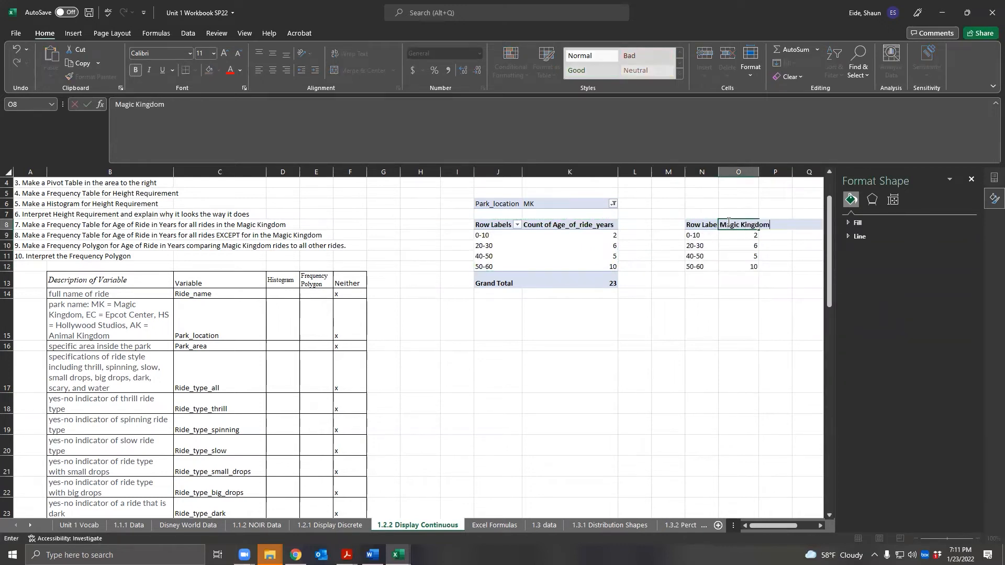
Step: Move the 20-30, 40-50 and 50-60 rows of the Magic Kingdom table down one row to start at N11
key("Tab")
left_click(705, 244)
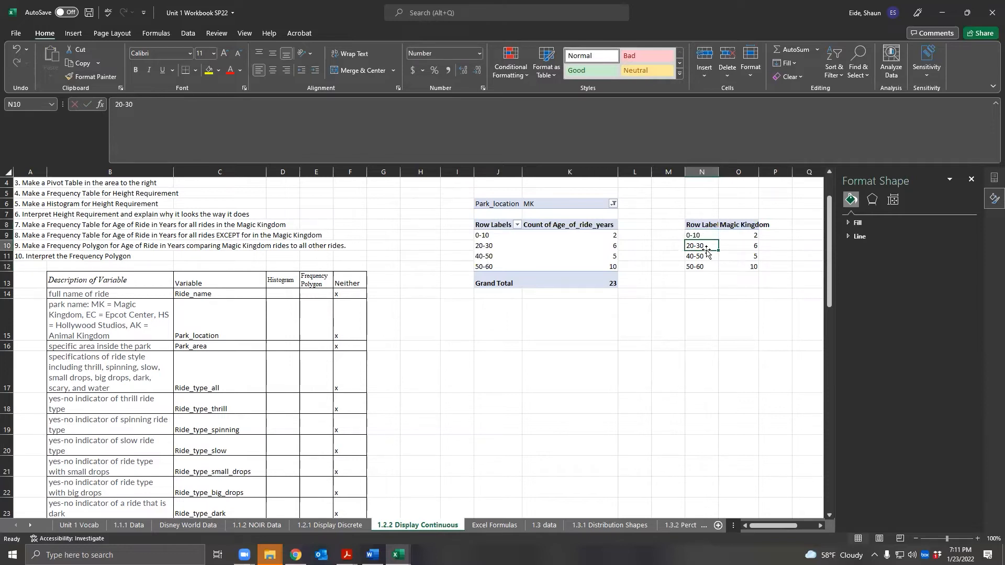
left_click_drag(710, 246, 734, 268)
key("ctrl+c")
left_click(698, 250)
key("Return")
left_click(702, 242)
type("10-")
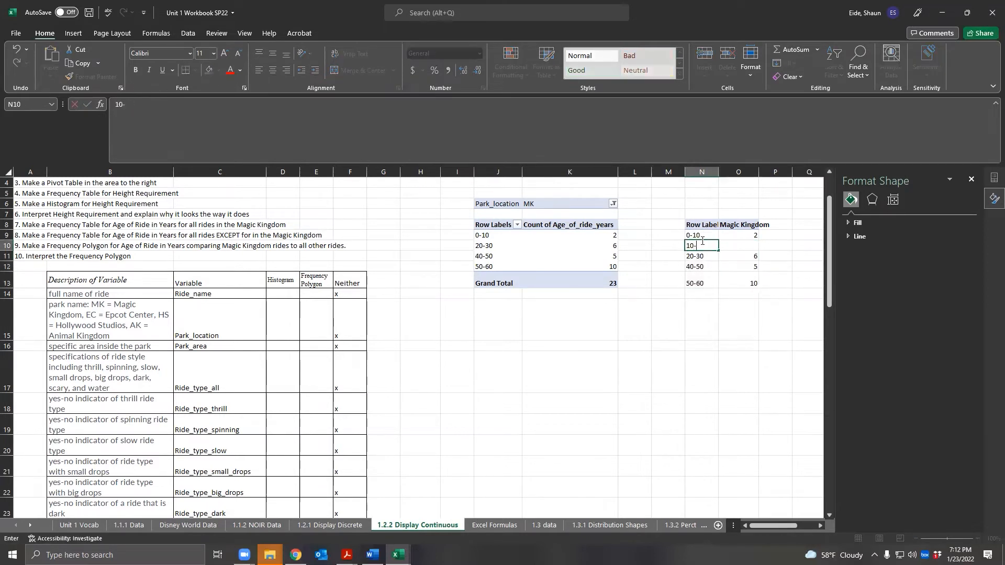
key("Tab")
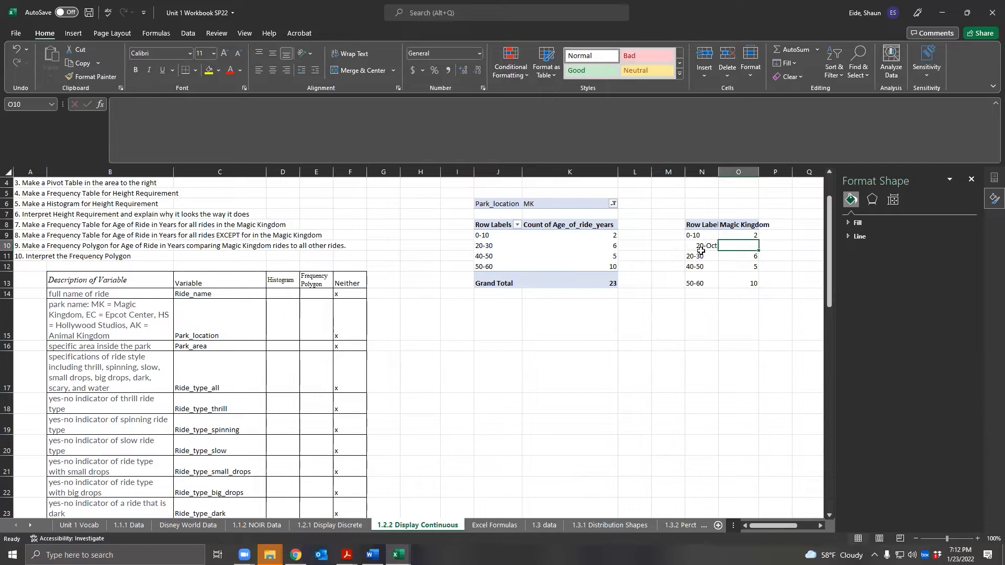
key("ctrl+z")
Step: Format N10 as Text, enter the class 10-20 there, and enter its Magic Kingdom count of 0 in O10
left_click(716, 235)
left_click(705, 246)
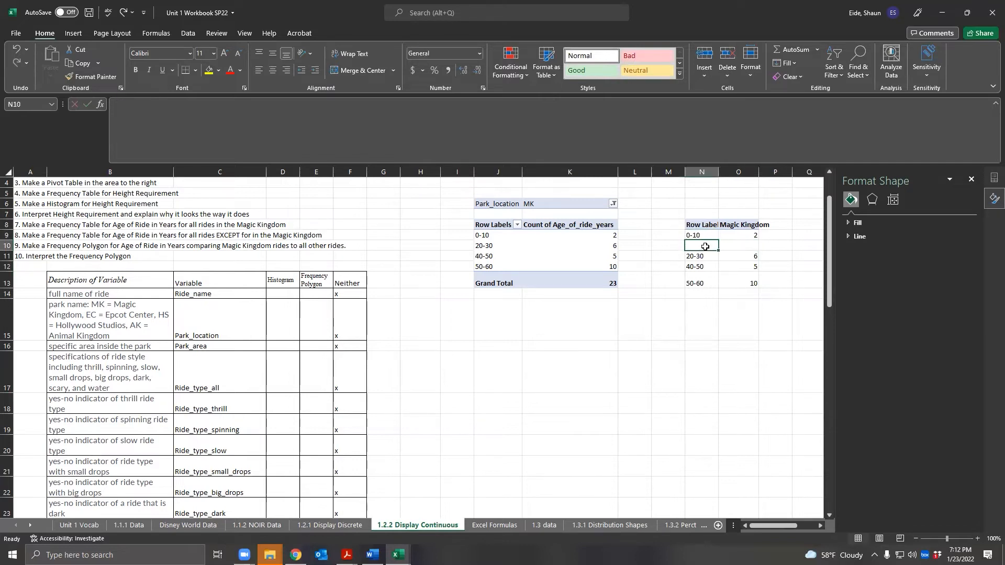
left_click(477, 52)
left_click(445, 325)
type("10-20")
key("Tab")
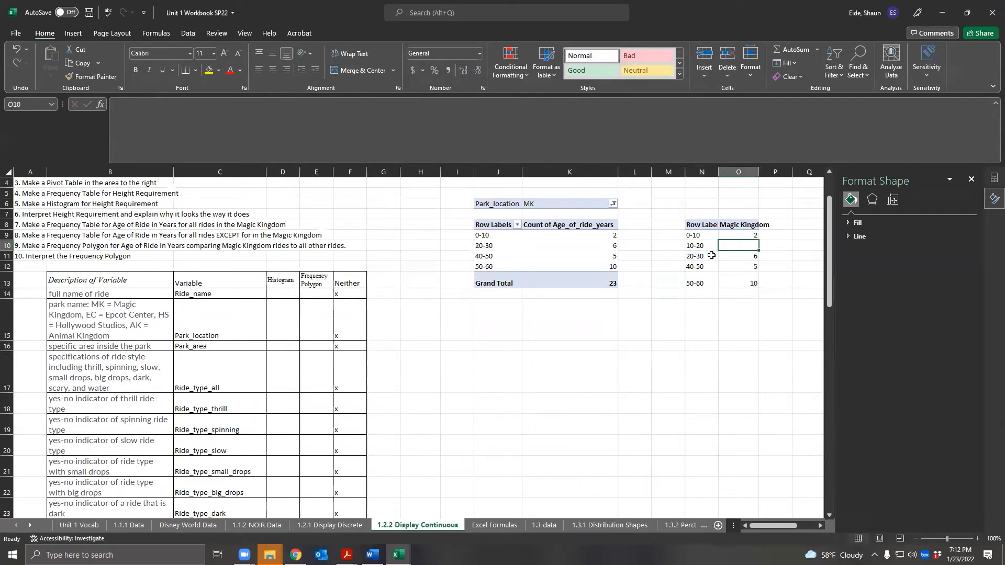
type("0")
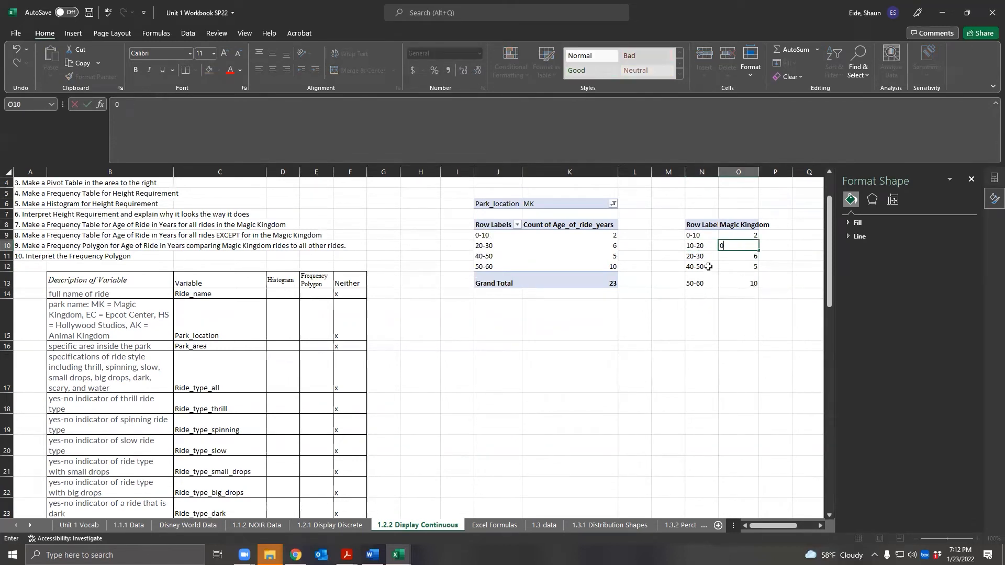
left_click(699, 308)
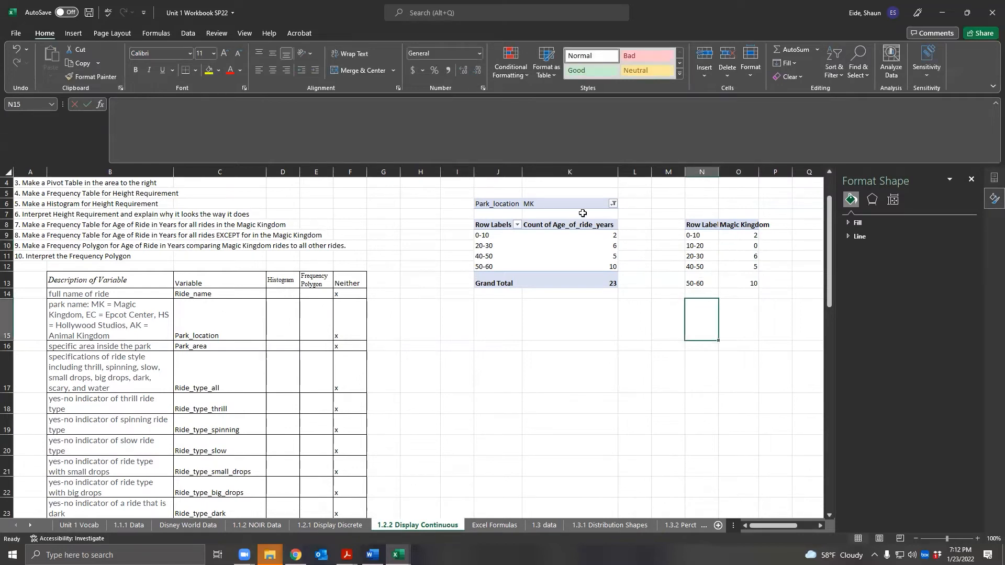
Step: Filter the ride age PivotTable by Park_location to AK, EC and HS together, excluding MK
left_click(614, 204)
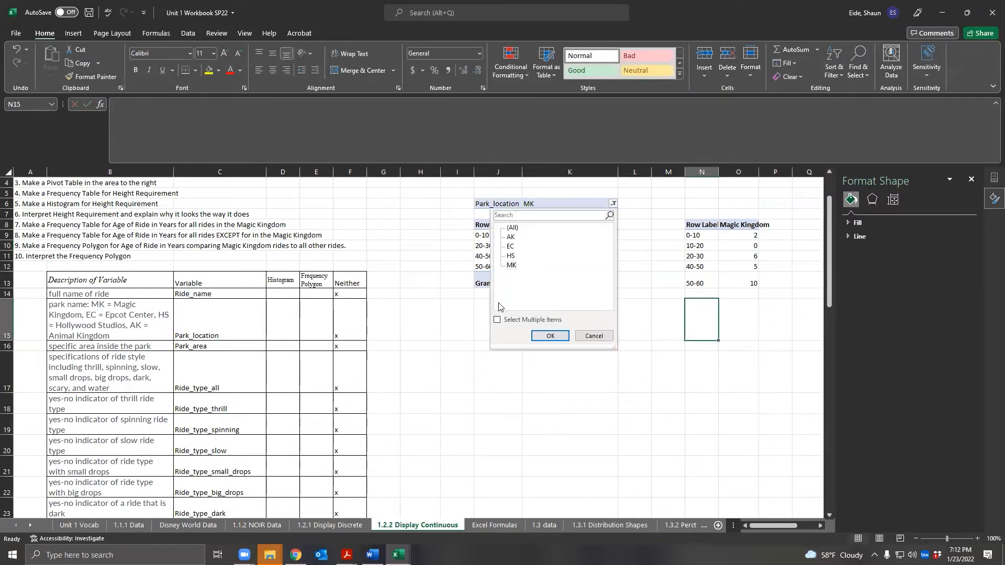
left_click(498, 320)
left_click(508, 265)
left_click(509, 255)
left_click(508, 246)
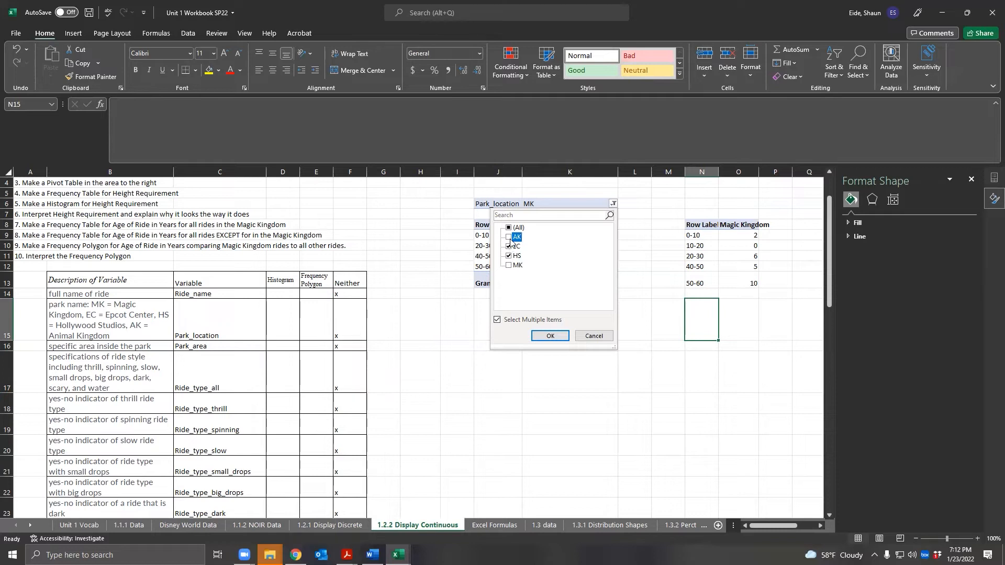
left_click(545, 337)
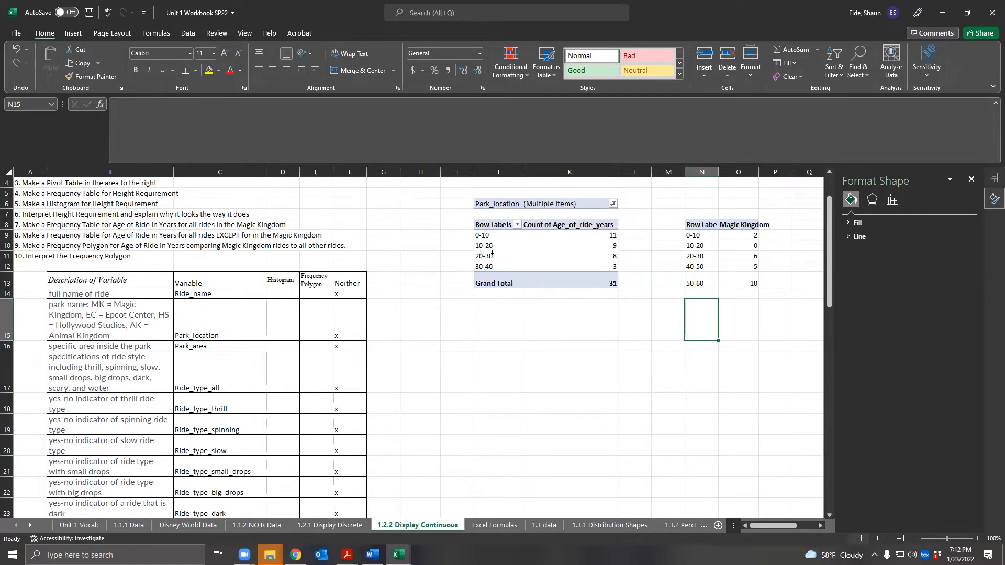
Step: Copy the filtered counts in K9:K12 to P9:P12 and title that column "Not Magic Kingdom" in P8
left_click_drag(569, 231, 590, 257)
key("ctrl+c")
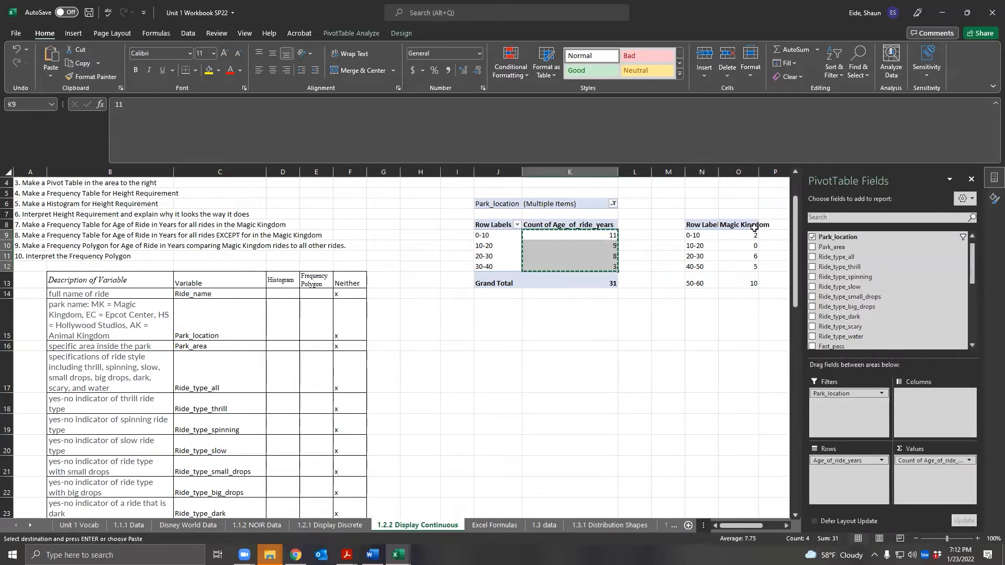
left_click(775, 235)
key("ctrl+v")
left_click(775, 225)
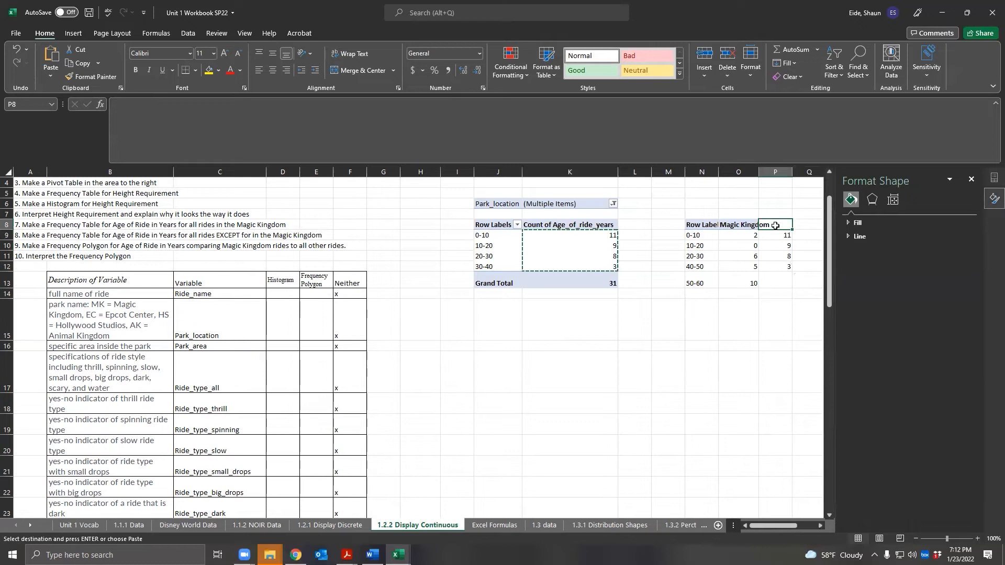
type("Not Magic Kingdom")
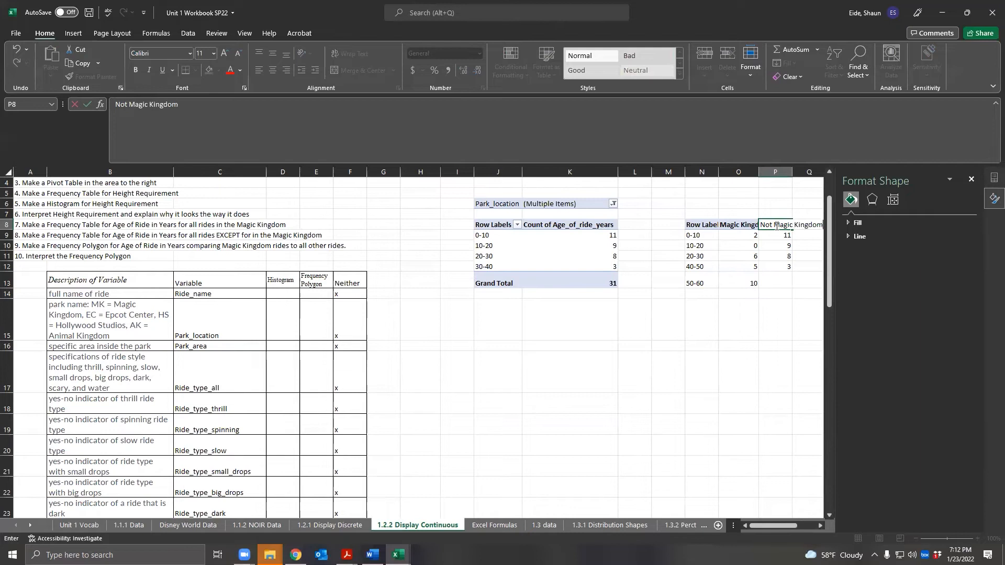
key("Tab")
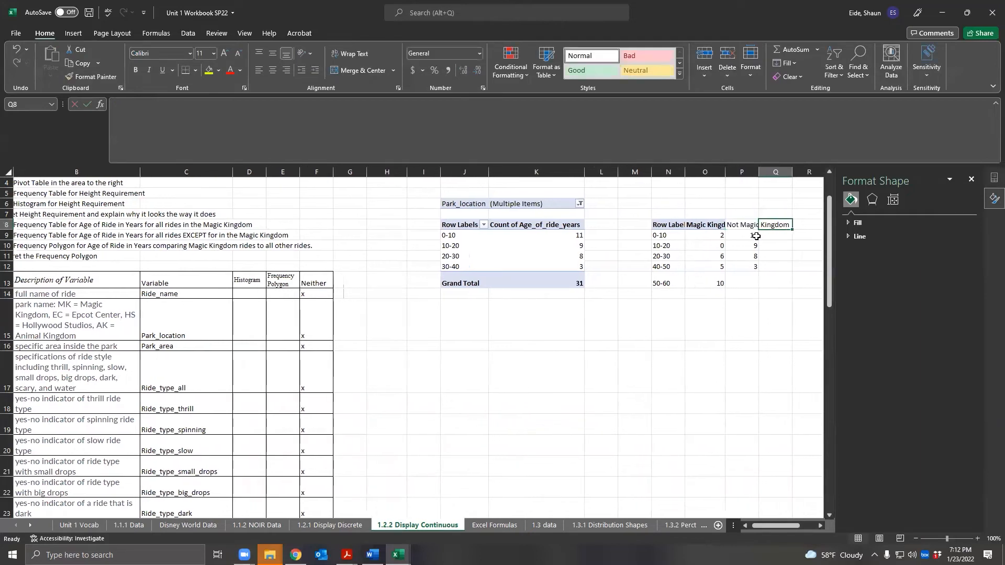
Step: Enter 0 in P13 as the Not Magic Kingdom count for the 50-60 class
left_click_drag(695, 236, 711, 283)
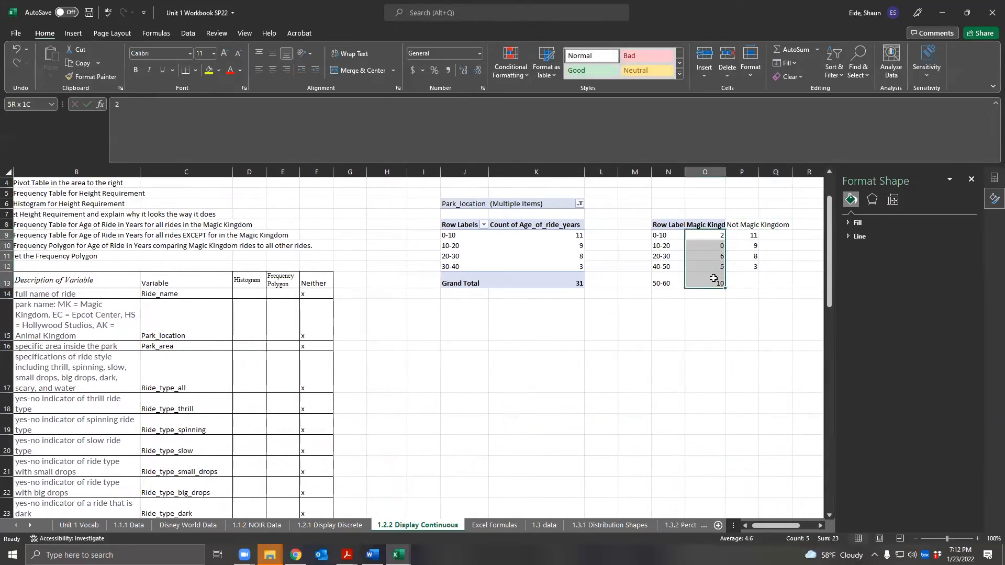
left_click(752, 276)
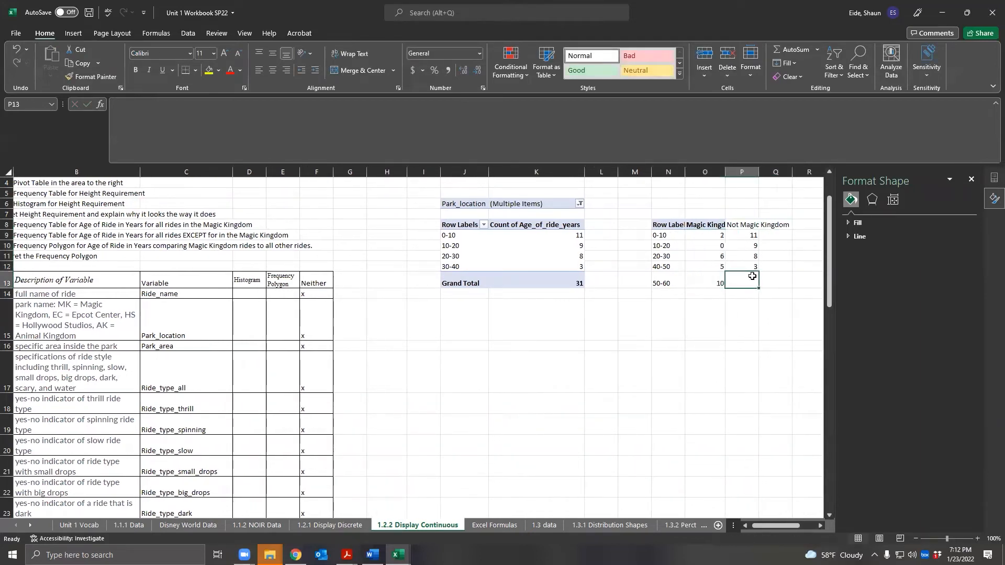
type("0")
left_click(702, 293)
Step: Review worksheet tasks 9 and 10 on the frequency polygon and both count columns of the combined table
left_click_drag(230, 257, 43, 252)
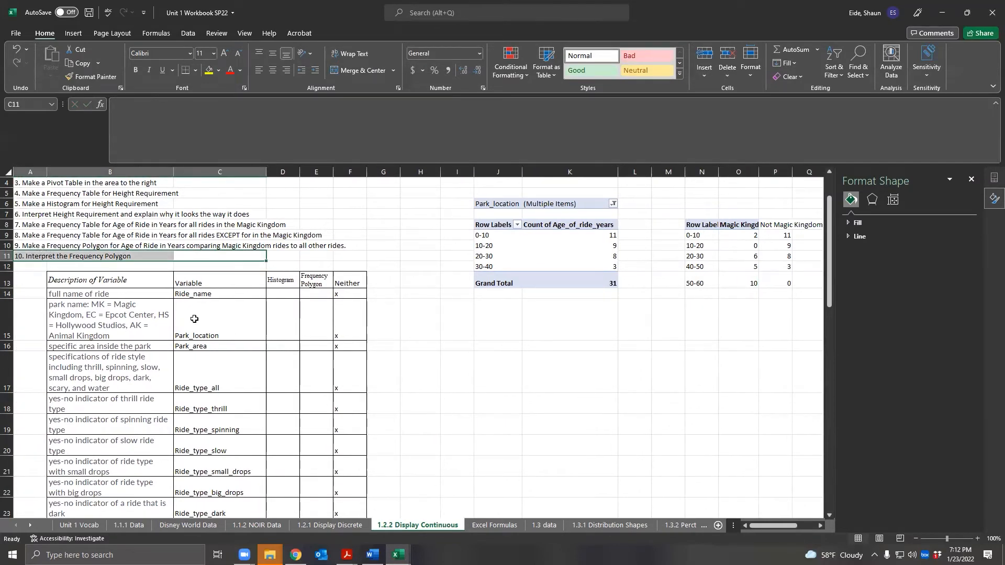
left_click(529, 345)
left_click_drag(86, 250, 225, 246)
left_click(560, 373)
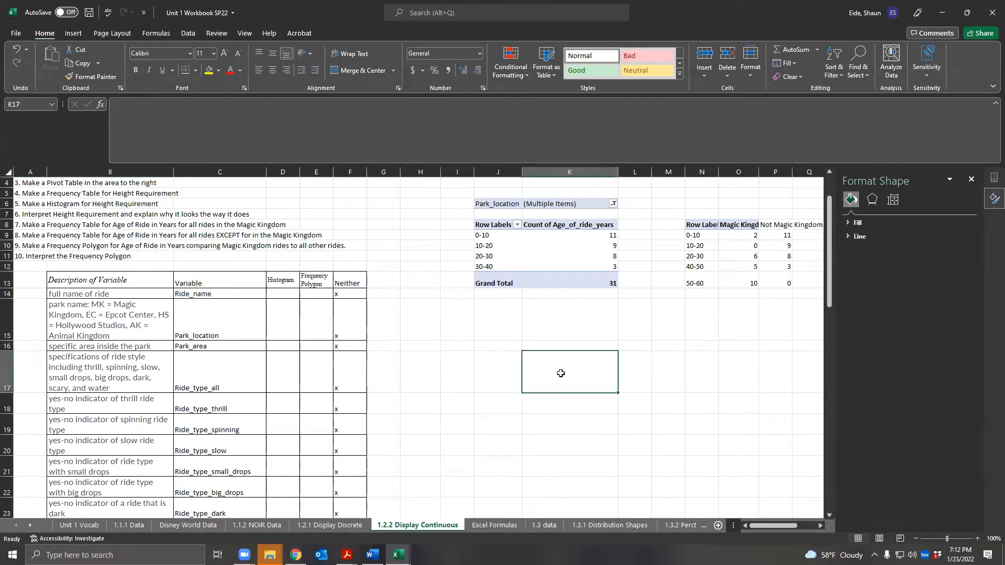
left_click_drag(497, 337, 240, 333)
left_click(235, 376)
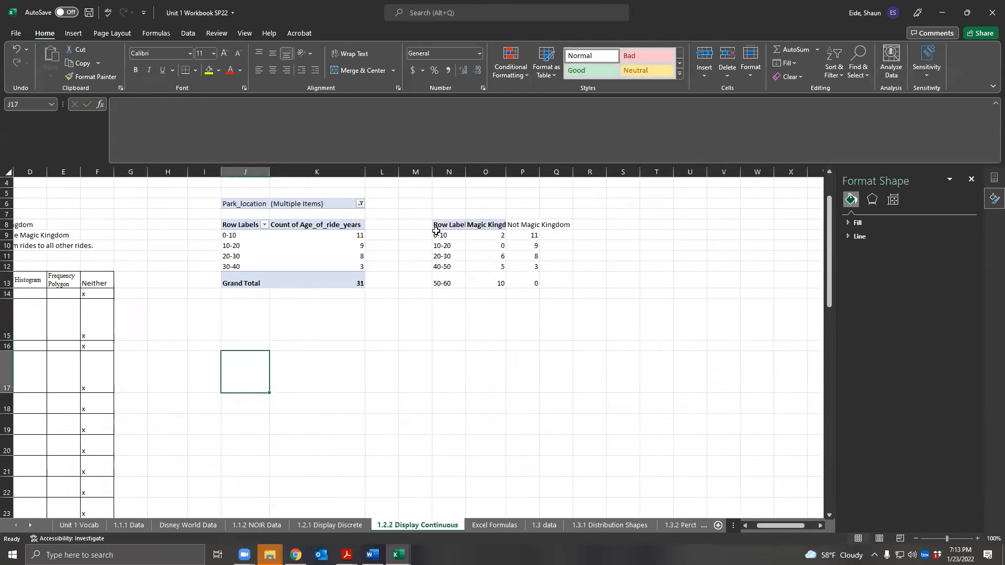
left_click_drag(439, 226, 535, 282)
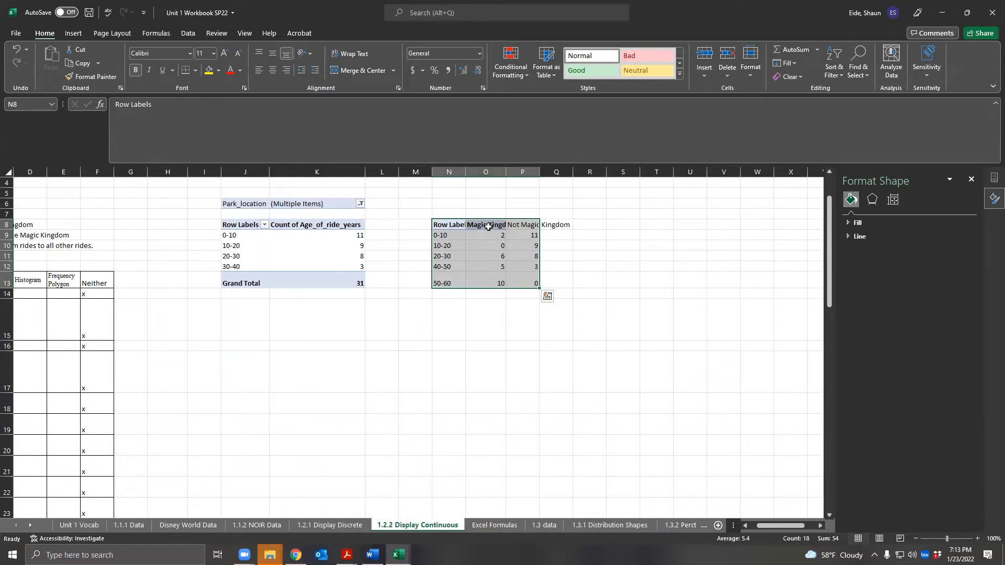
left_click_drag(488, 227, 476, 283)
left_click_drag(526, 221, 521, 274)
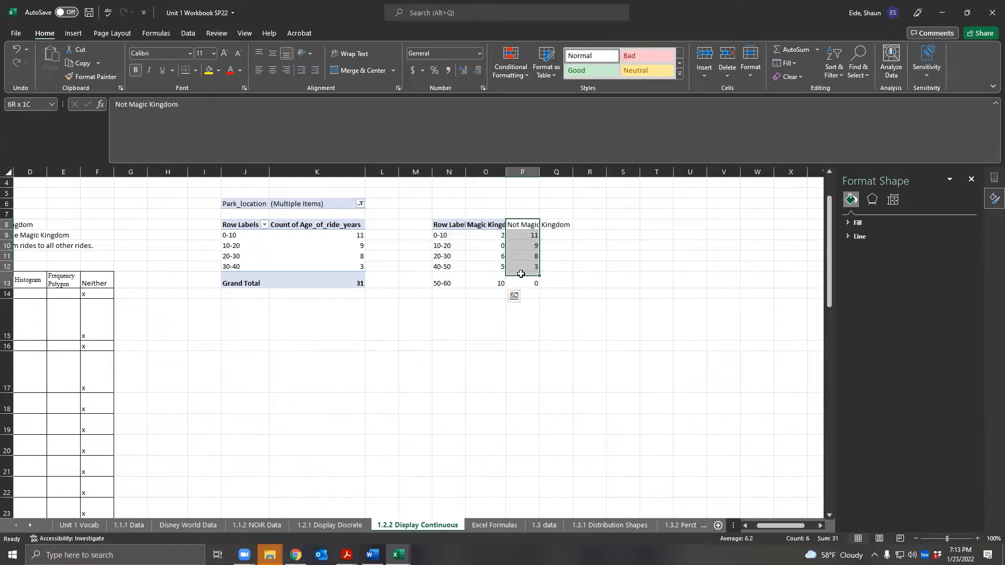
Step: Insert a 2-D line chart from the combined frequency table N8:P13 and place it below the tables
left_click_drag(442, 227, 526, 283)
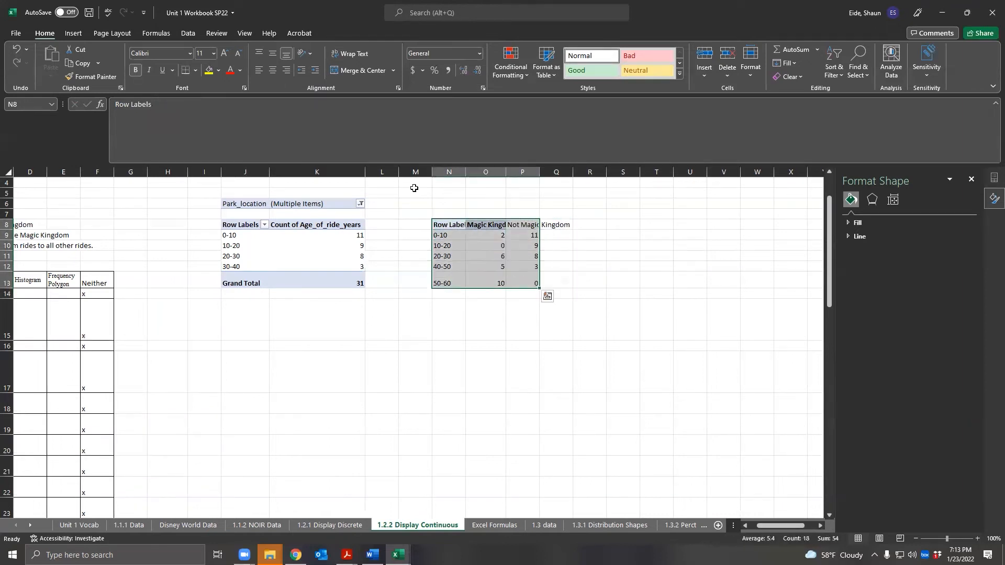
left_click(73, 33)
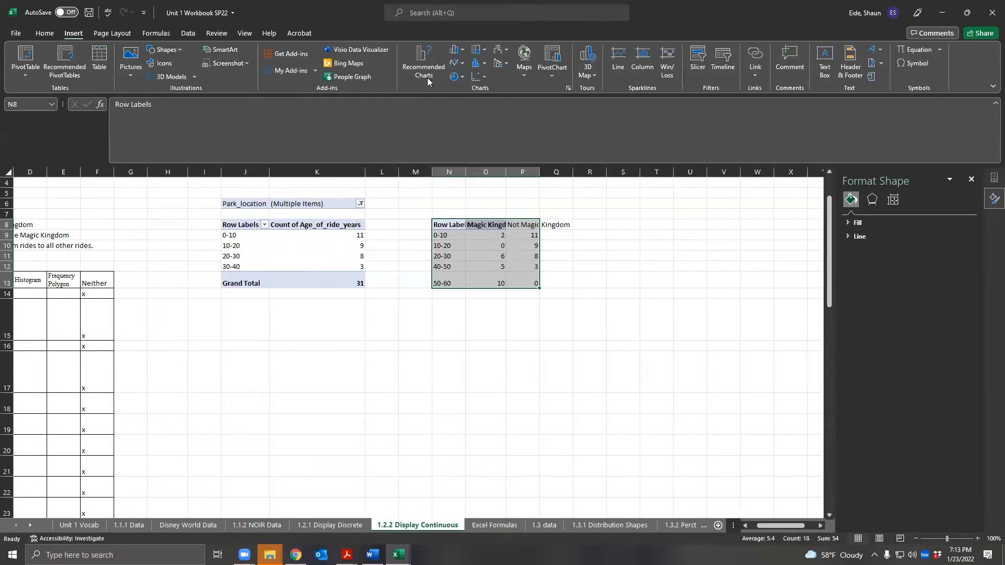
left_click(463, 64)
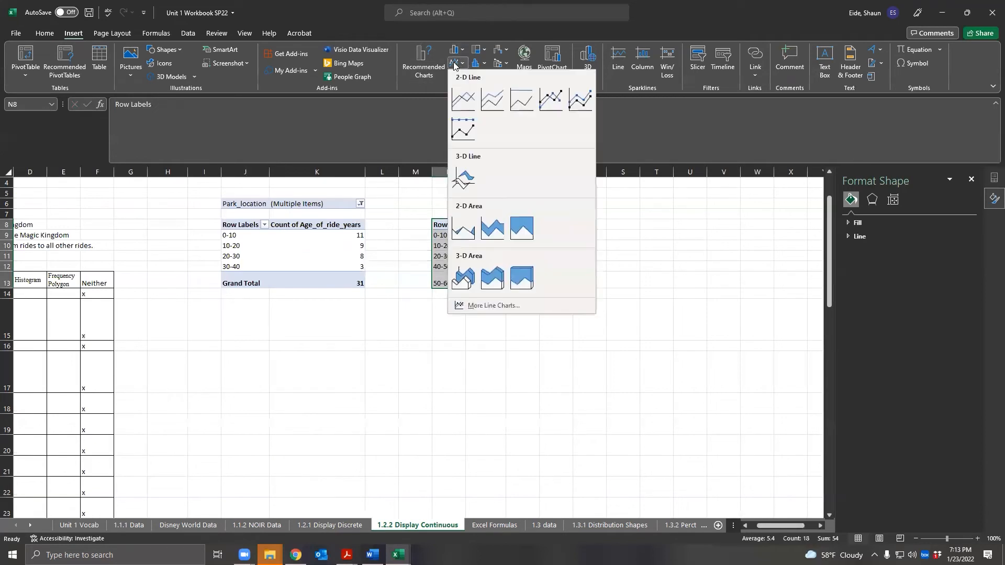
left_click(456, 97)
left_click_drag(400, 289, 498, 350)
Step: Title the line chart "Age of Rides in years"
left_click(456, 354)
type("Age of R")
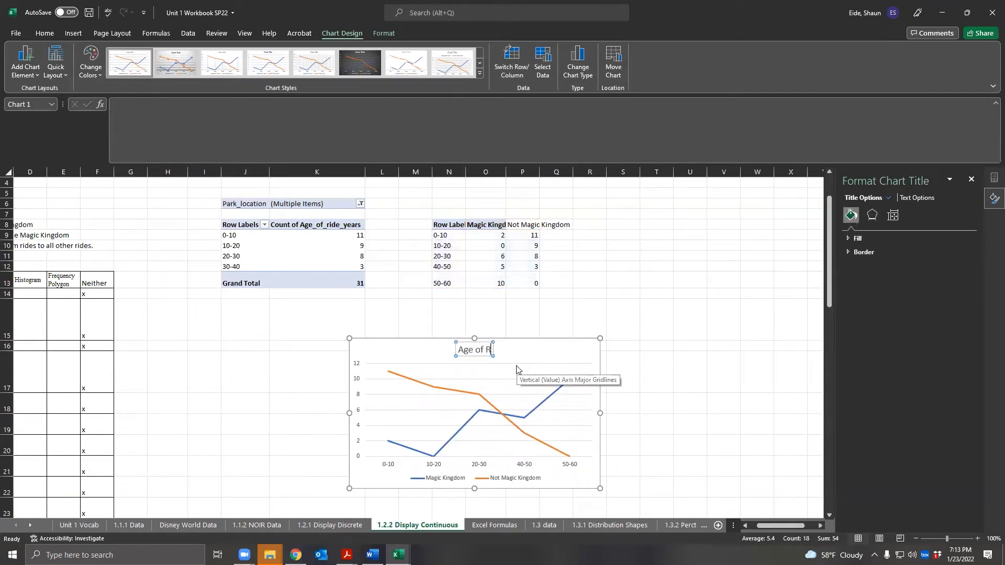
type("ides in years")
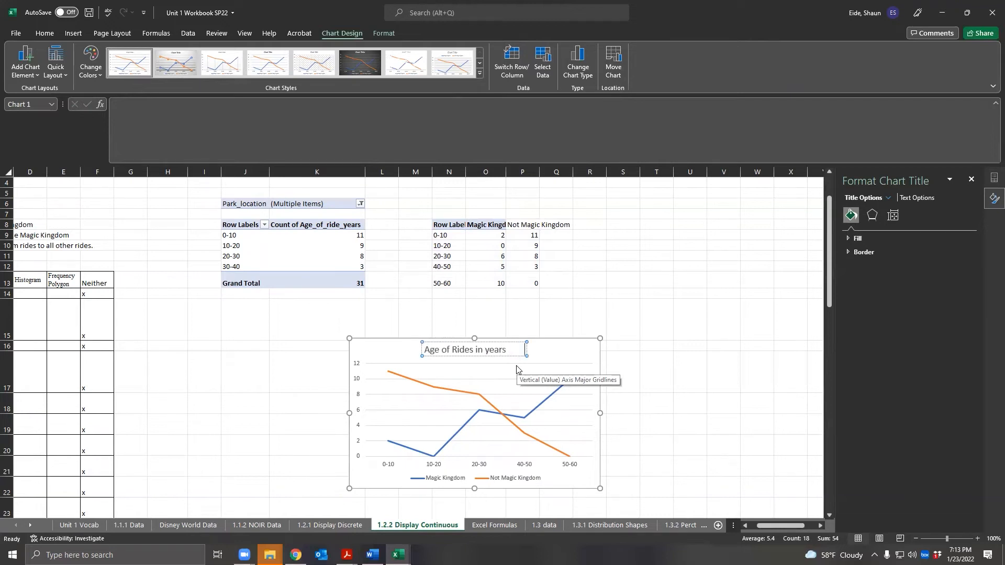
key("Escape")
left_click(556, 317)
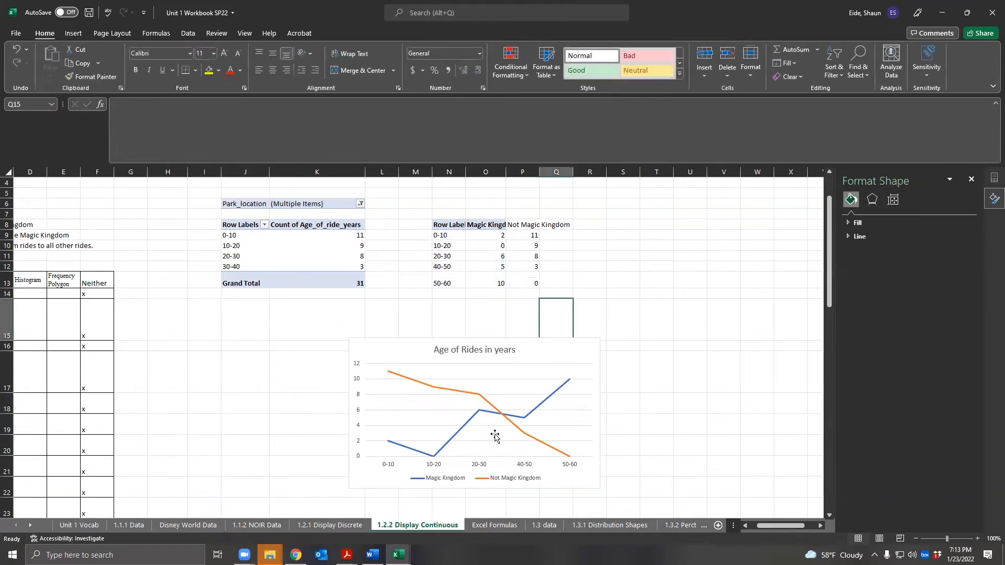
Step: Reposition the line chart below the combined frequency table, clear of the PivotTable
left_click_drag(402, 343, 234, 325)
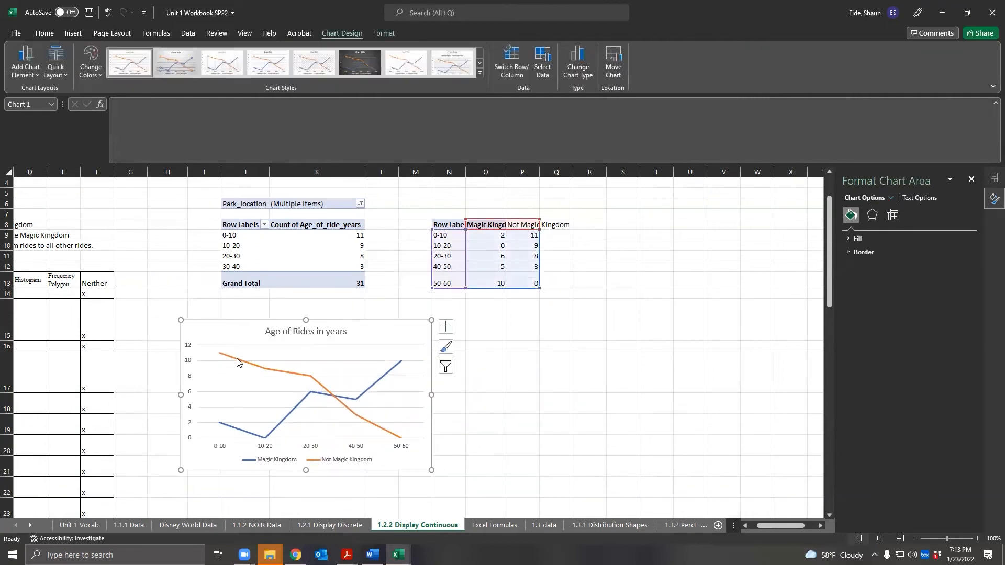
left_click(527, 402)
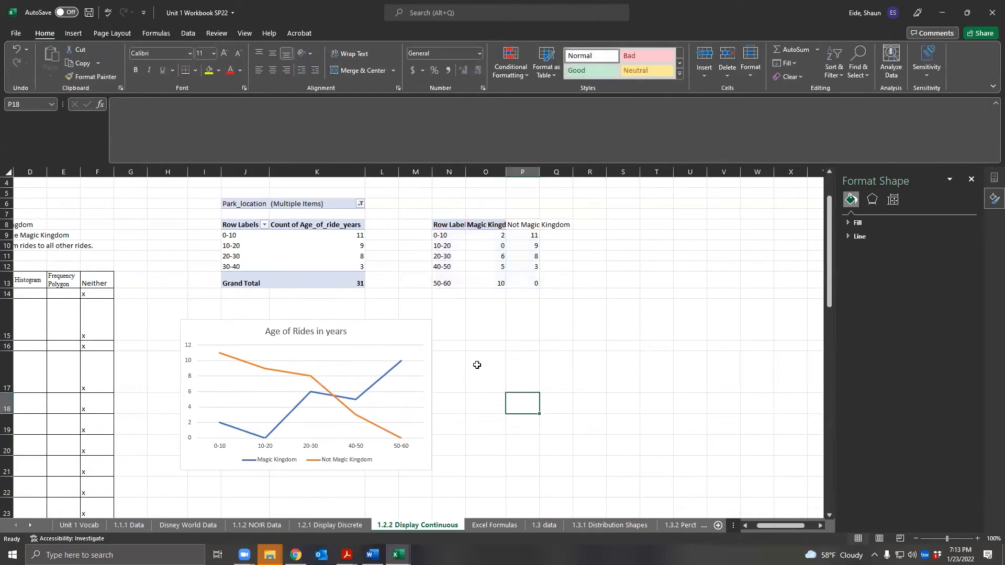
left_click(330, 259)
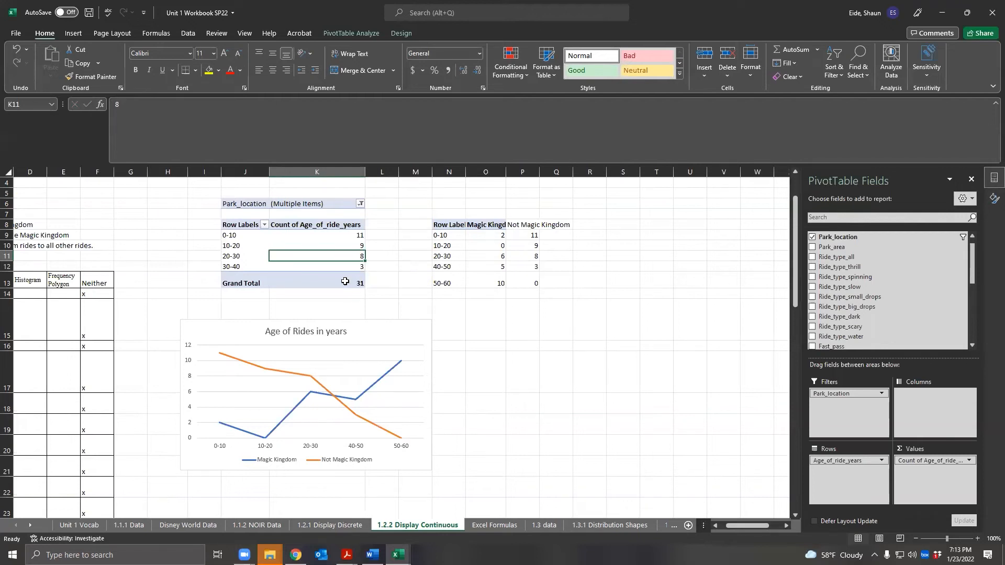
left_click_drag(226, 338, 451, 357)
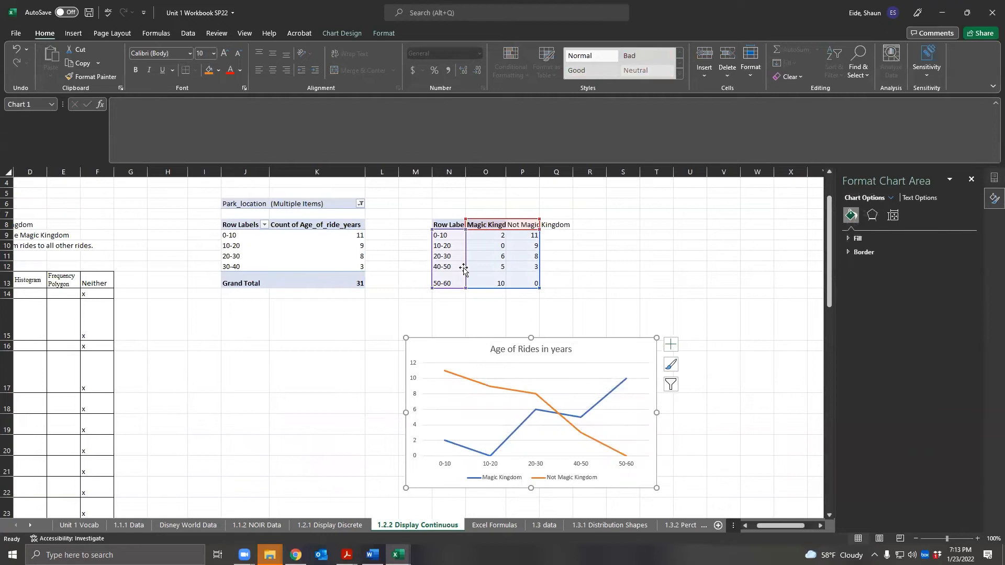
Step: Show the PivotTable's Count of Age_of_ride_years values as % of Grand Total
left_click(354, 287)
left_click(315, 239)
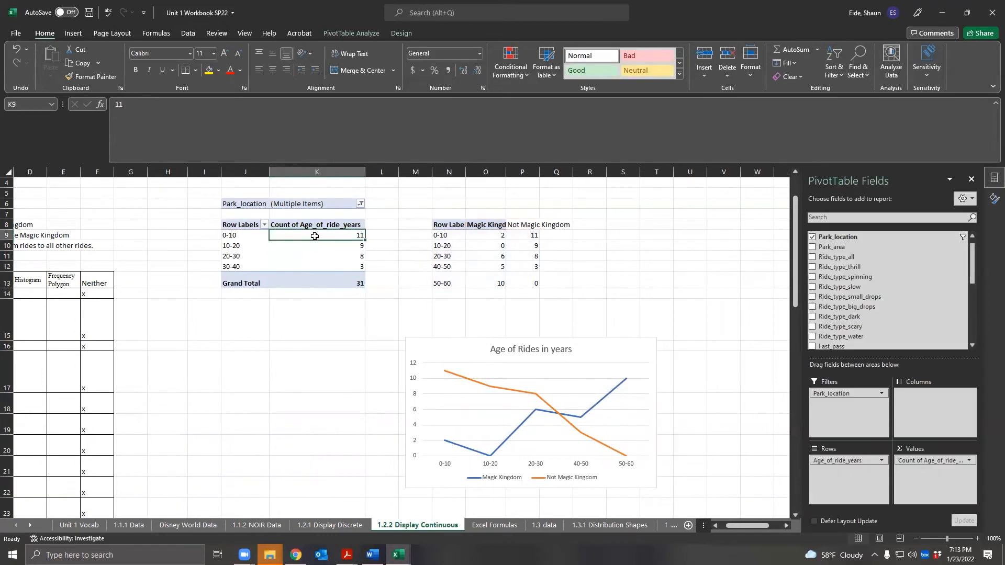
right_click(314, 236)
left_click(298, 260)
right_click(328, 236)
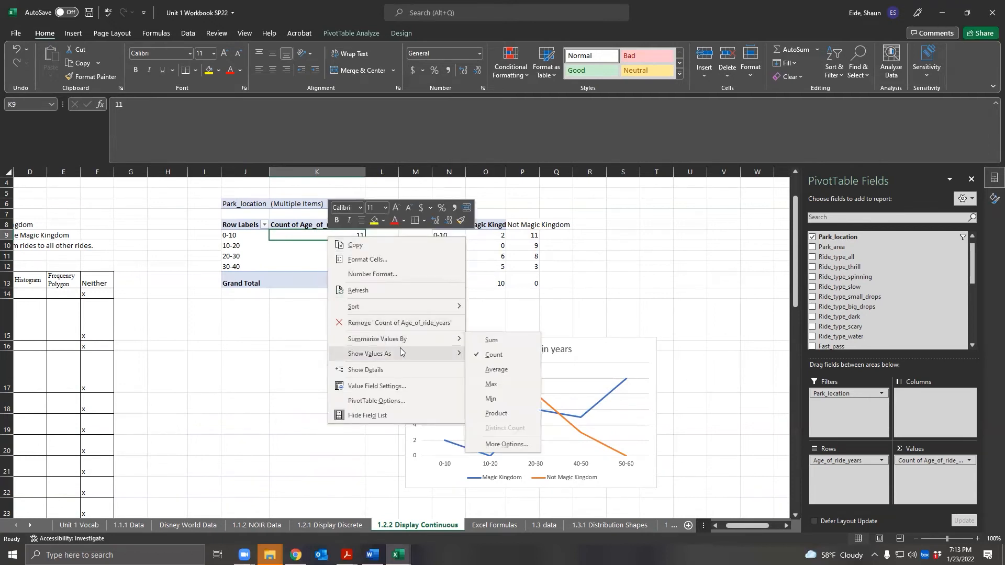
mouse_move(400, 352)
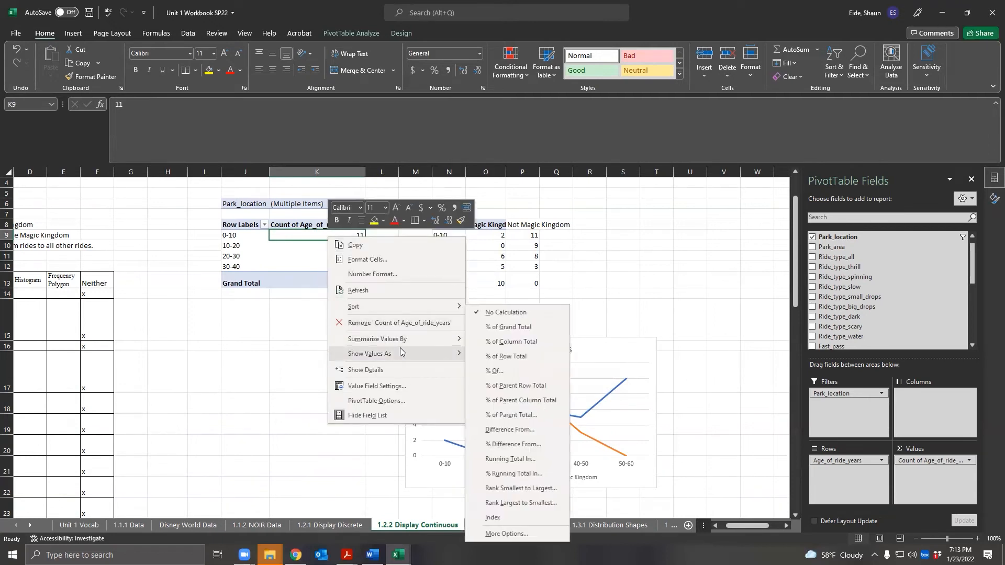
left_click(495, 329)
Step: Copy the PivotTable's age groups and percentages for the other parks from J9:K12 into S9:T12
left_click_drag(318, 231, 329, 261)
key("ctrl+c")
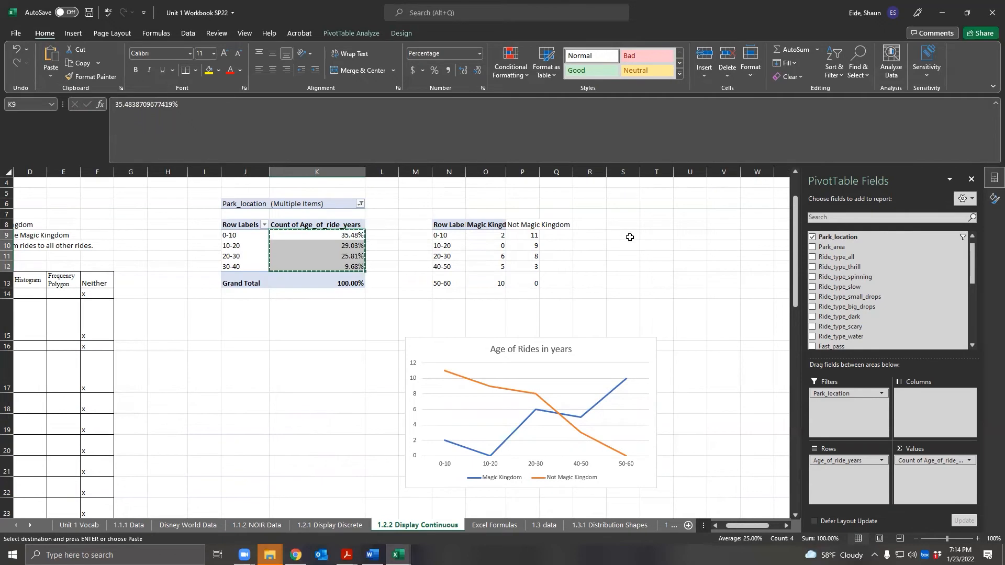
left_click(656, 236)
key("ctrl+v")
left_click_drag(229, 235, 341, 269)
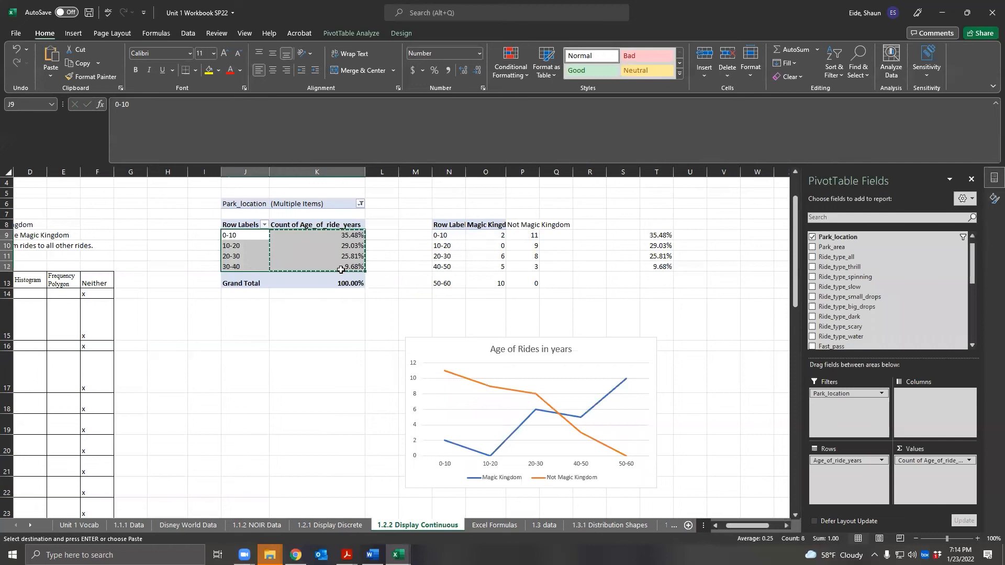
left_click(612, 236)
key("ctrl+v")
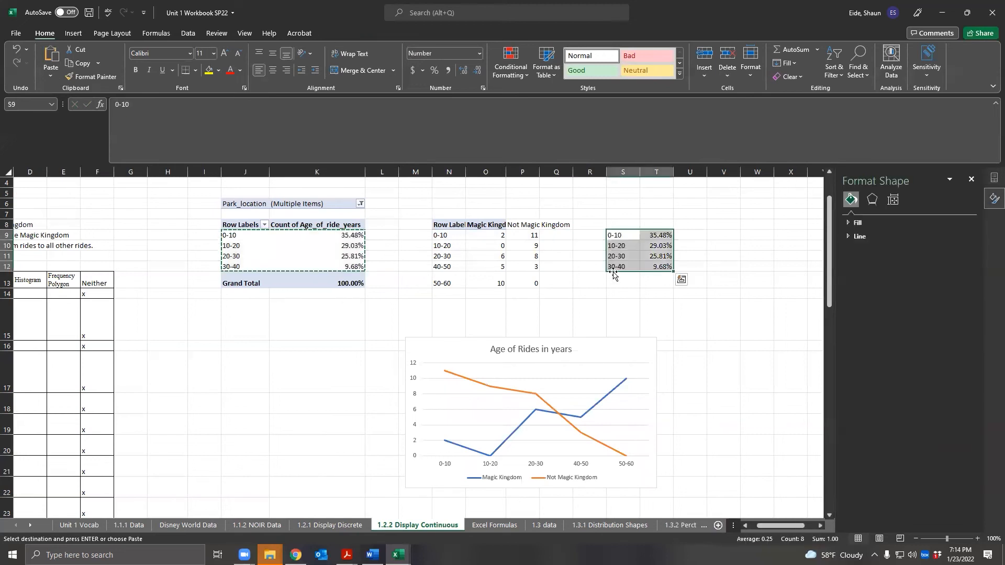
Step: Filter the PivotTable's Park_location to MK only, excluding AK, EC and HS
left_click(307, 241)
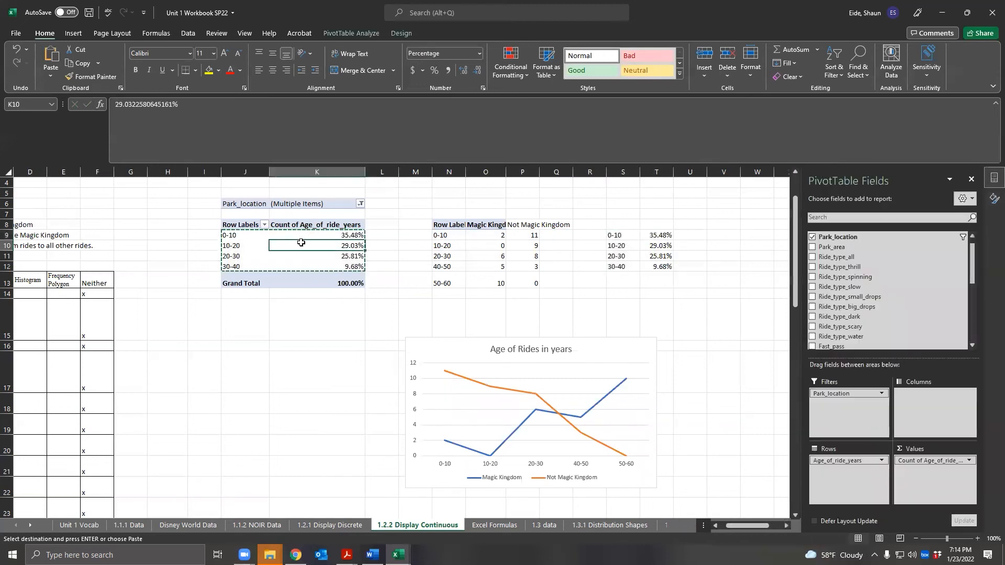
left_click(361, 204)
left_click(257, 266)
left_click(255, 256)
left_click(255, 247)
left_click(255, 237)
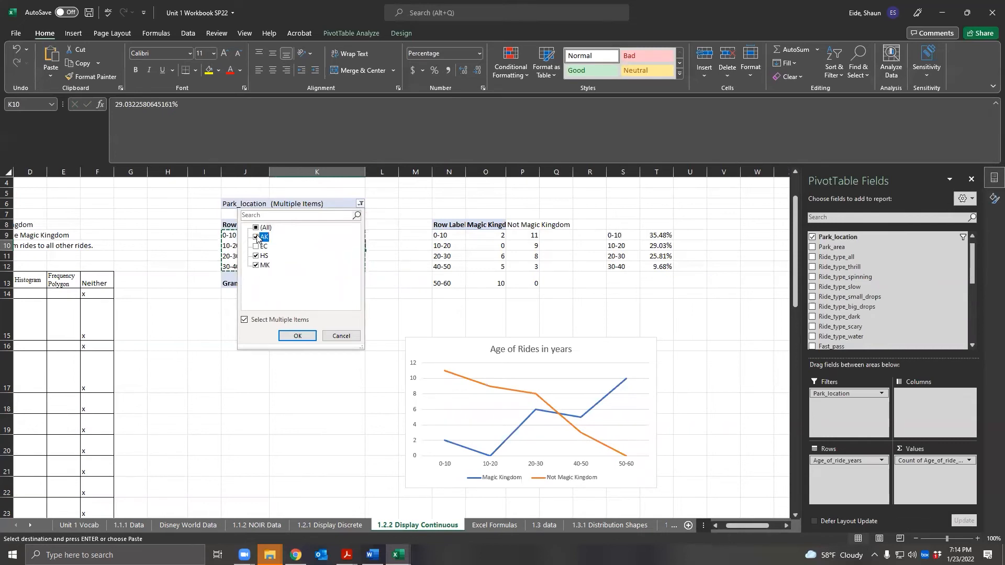
left_click(256, 256)
left_click(296, 335)
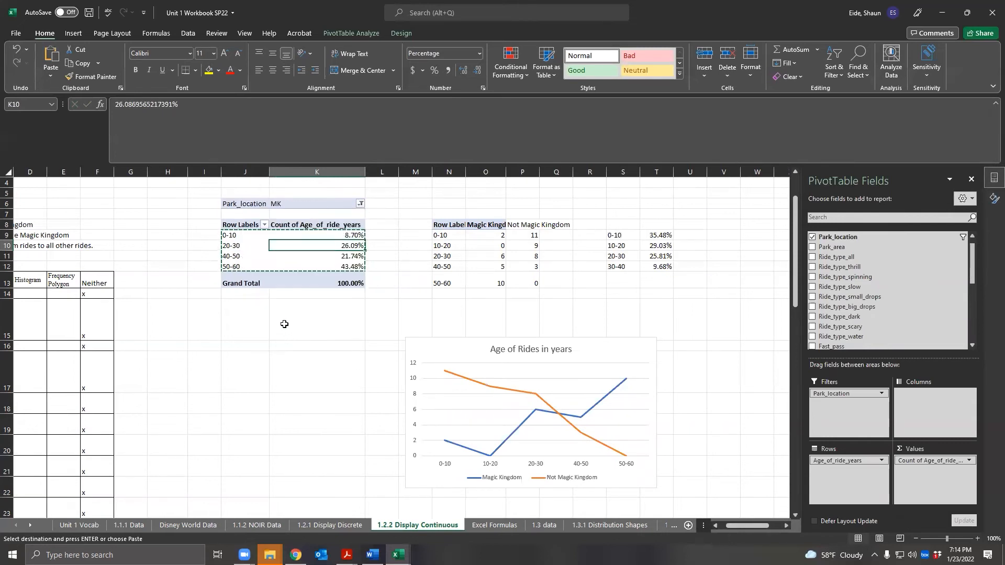
Step: Copy the Magic Kingdom 0-10 percentage into U9 and move the other parks' percentages to V9:V12
left_click(313, 236)
key("ctrl+c")
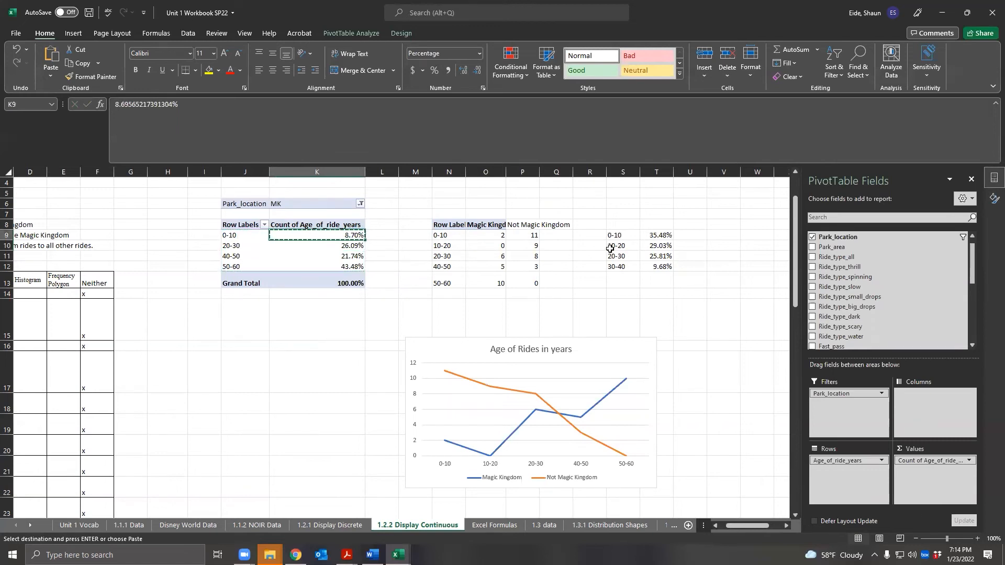
left_click(695, 239)
key("ctrl+v")
left_click_drag(657, 235, 739, 247)
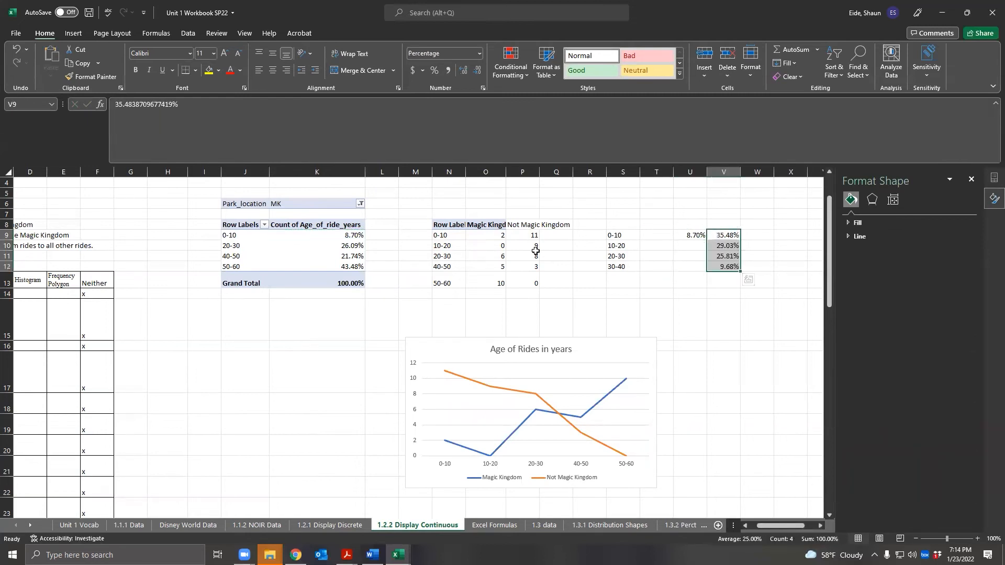
Step: Copy the remaining Magic Kingdom percentages from K10:K12 into U11:U13 and enter 0 in U10
left_click_drag(343, 246, 345, 267)
key("ctrl+c")
left_click(680, 256)
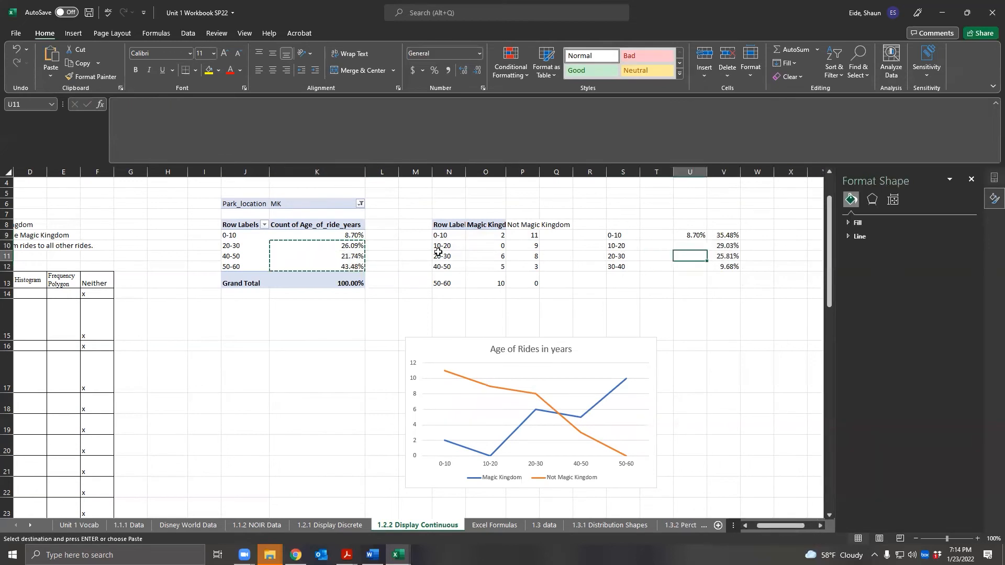
key("ctrl+v")
key("Up")
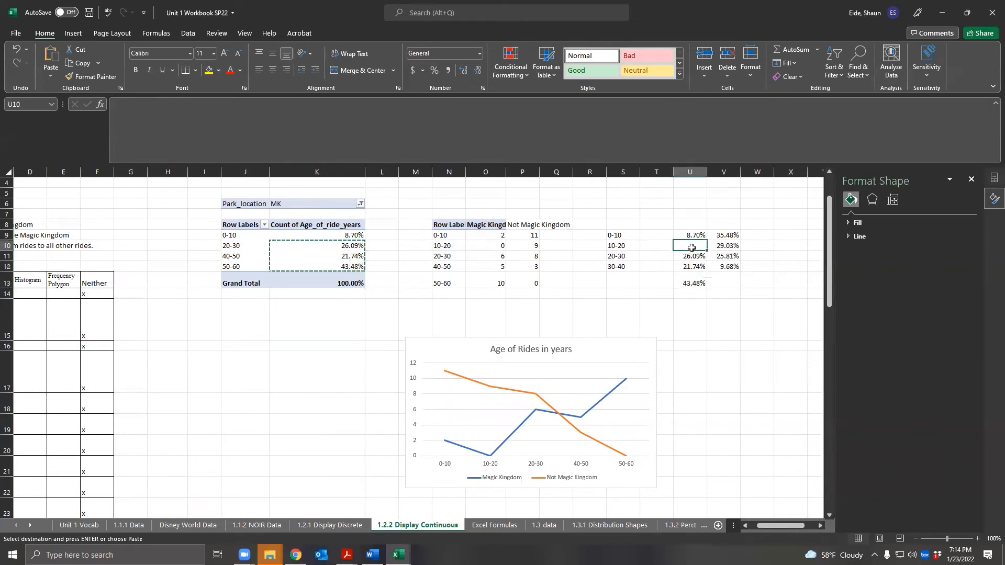
type("0")
Step: Move the age-group labels beside the percentages into T9:T12 and copy the 50-60 label into T13
left_click_drag(614, 231, 673, 236)
key("ctrl+c")
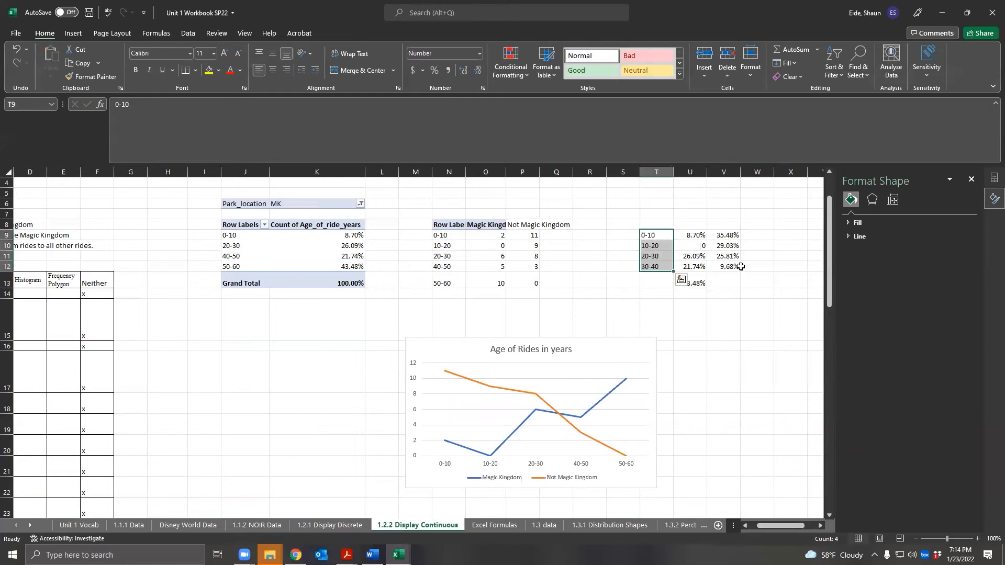
left_click(664, 283)
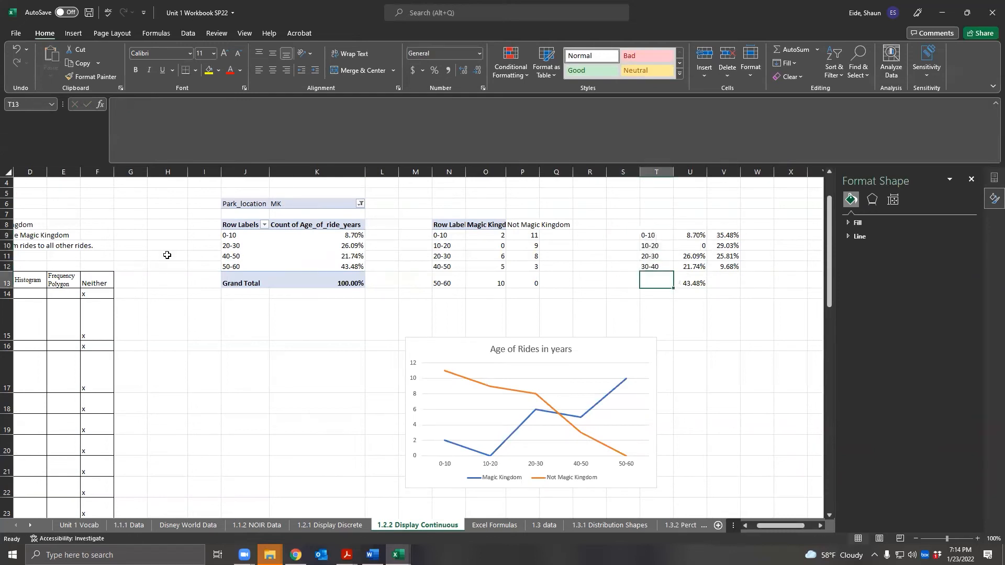
left_click(225, 265)
key("ctrl+c")
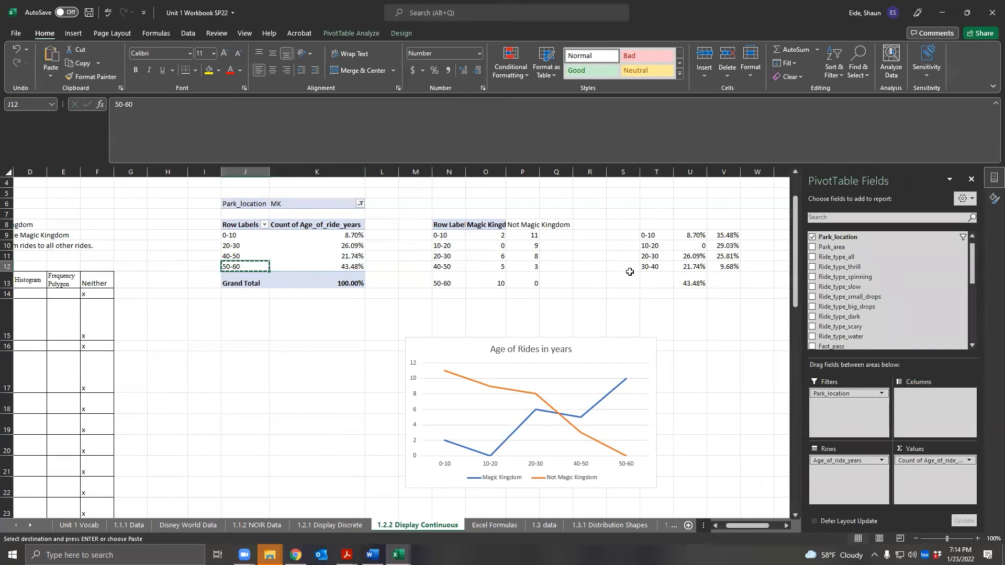
left_click(658, 282)
key("ctrl+v")
Step: Enter 0 in V13 and copy the Magic Kingdom and Not Magic Kingdom headings into U8:V8
left_click(724, 283)
type("0")
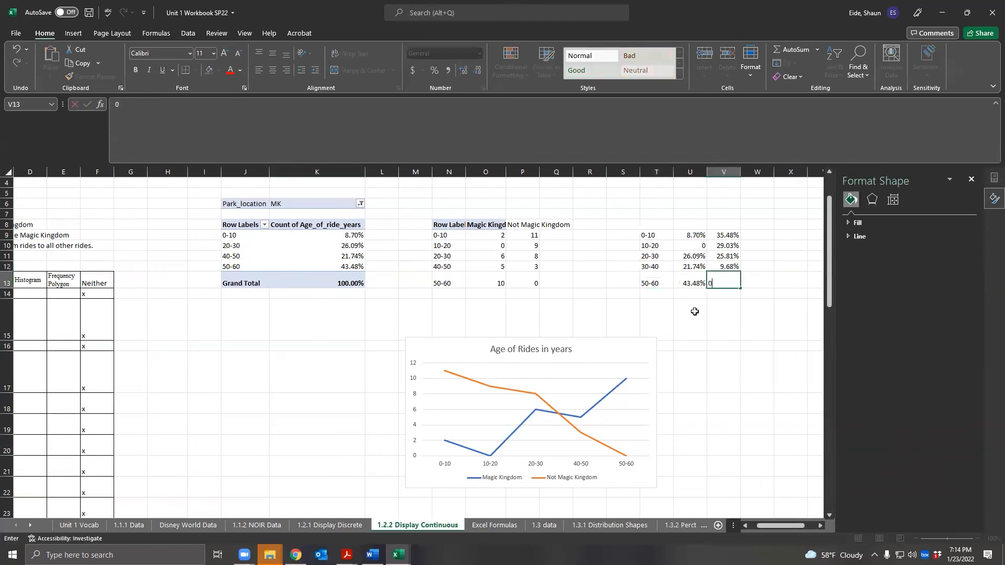
left_click(695, 311)
left_click_drag(485, 225, 541, 225)
key("ctrl+c")
left_click(696, 225)
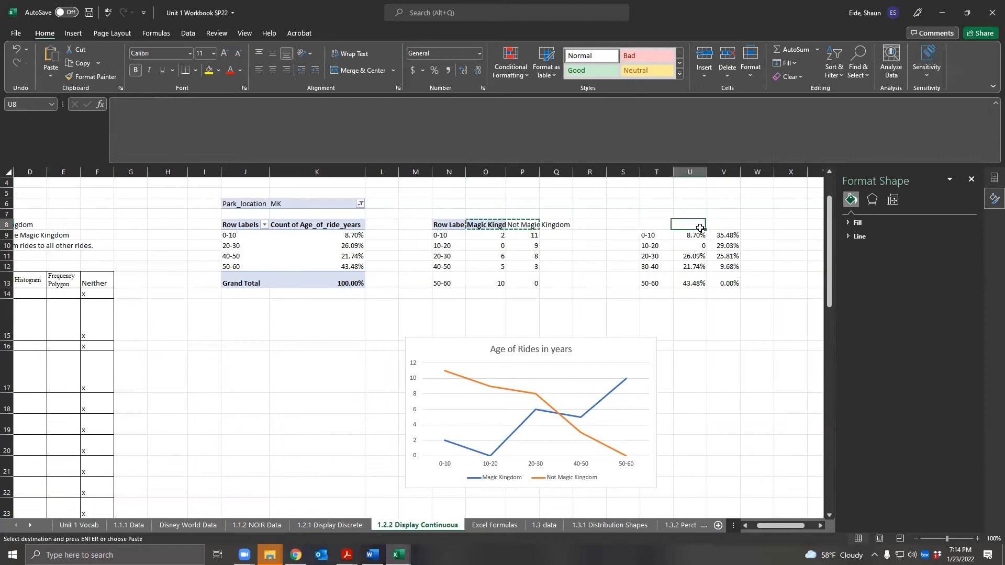
key("ctrl+v")
Step: Move the count line chart below the PivotTable and change its title to "Frequency Age of Rides in years"
left_click_drag(584, 343, 438, 323)
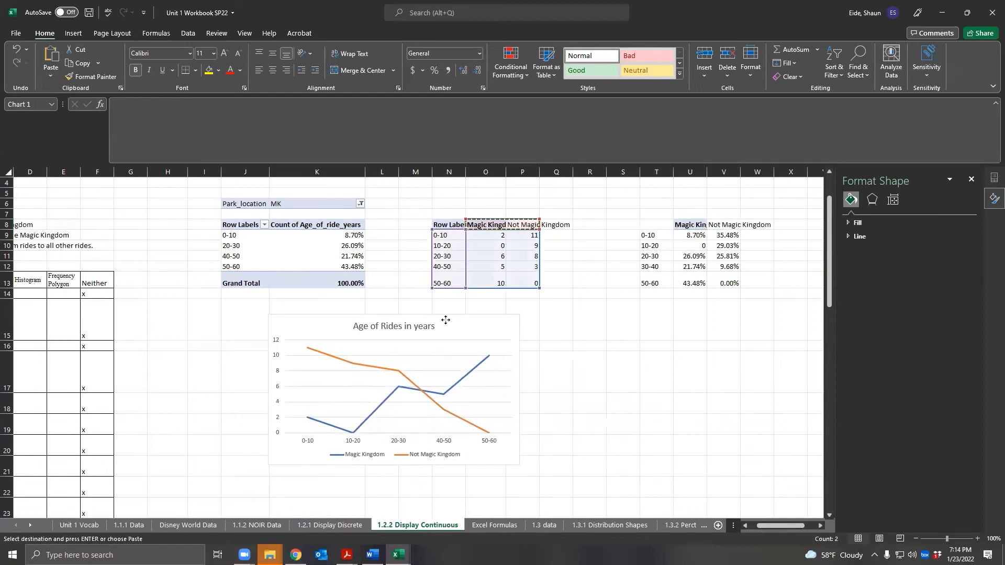
left_click(680, 335)
left_click(365, 328)
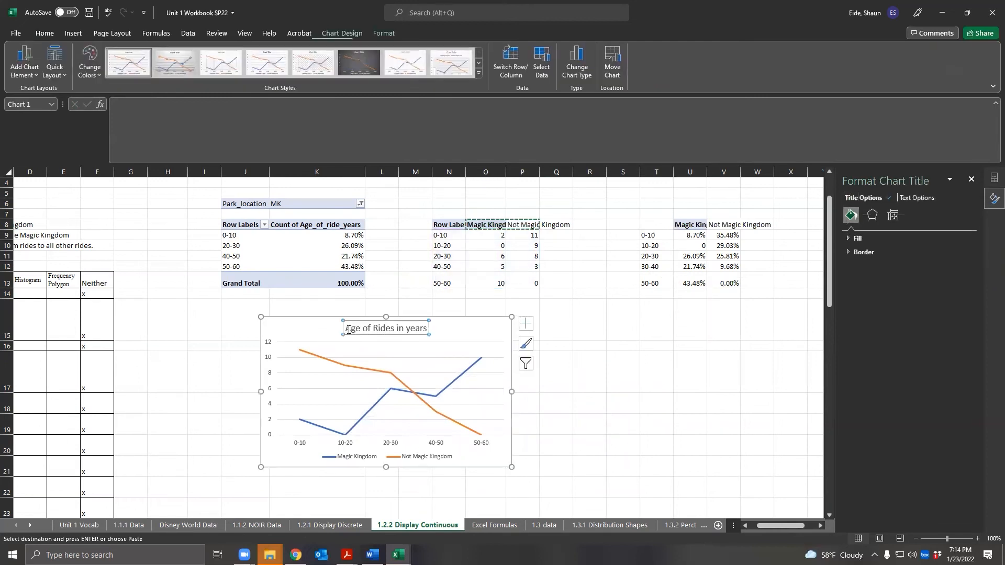
left_click(347, 330)
type("Frequency")
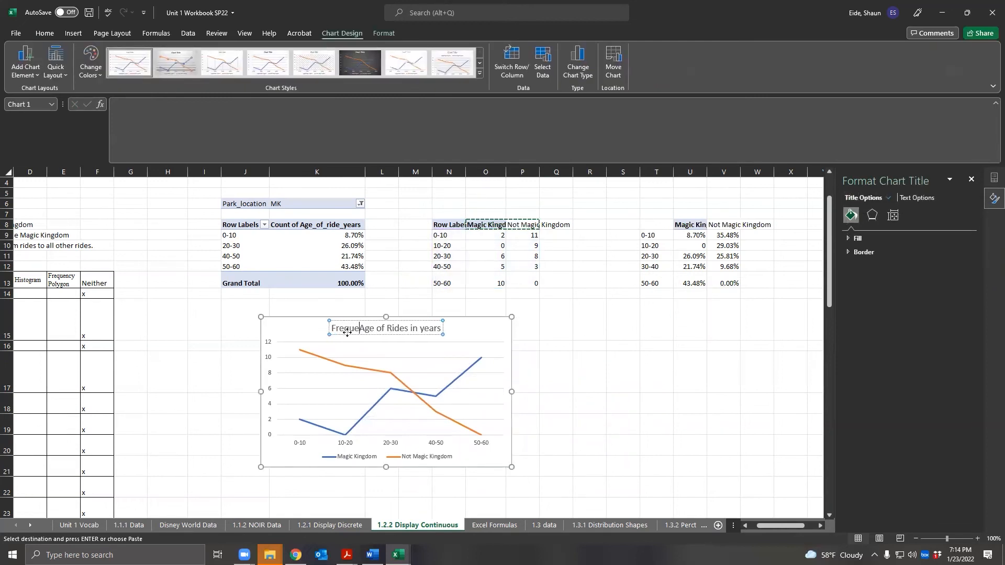
right_click(347, 332)
left_click(625, 333)
Step: Insert a 2-D line chart from the relative frequency table T8:V13 and place it beside the frequency chart
left_click_drag(660, 223, 738, 287)
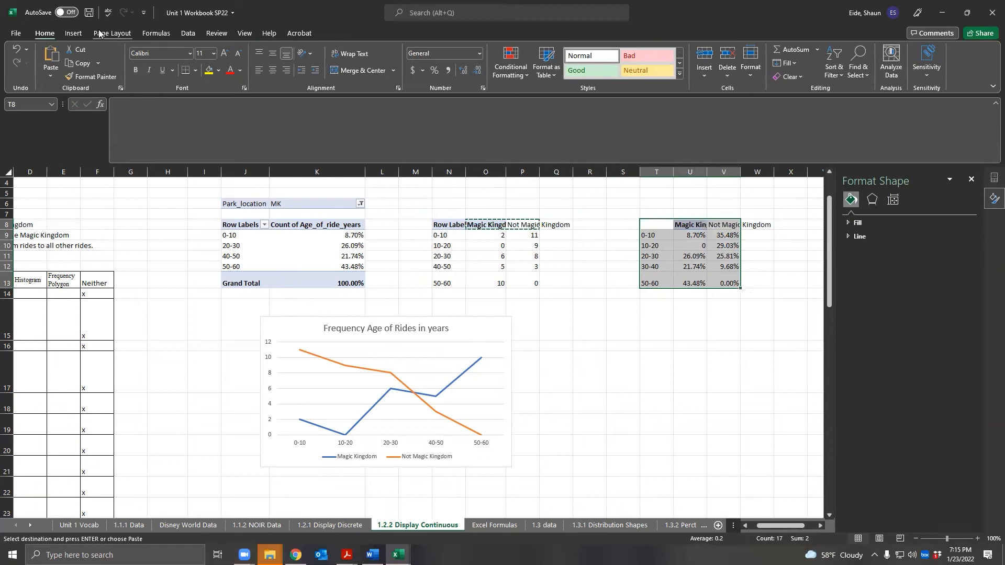
left_click(70, 36)
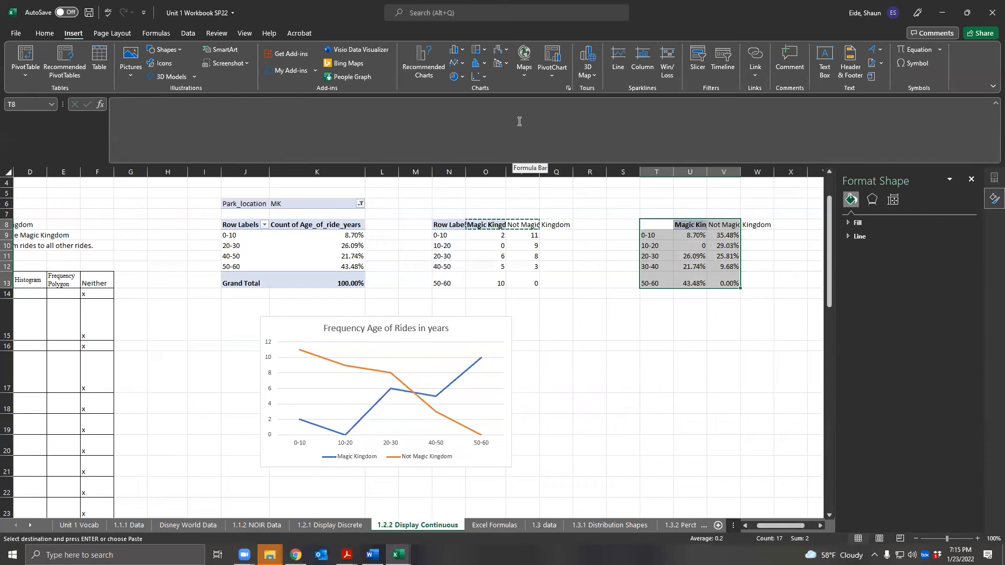
left_click(455, 63)
left_click(513, 100)
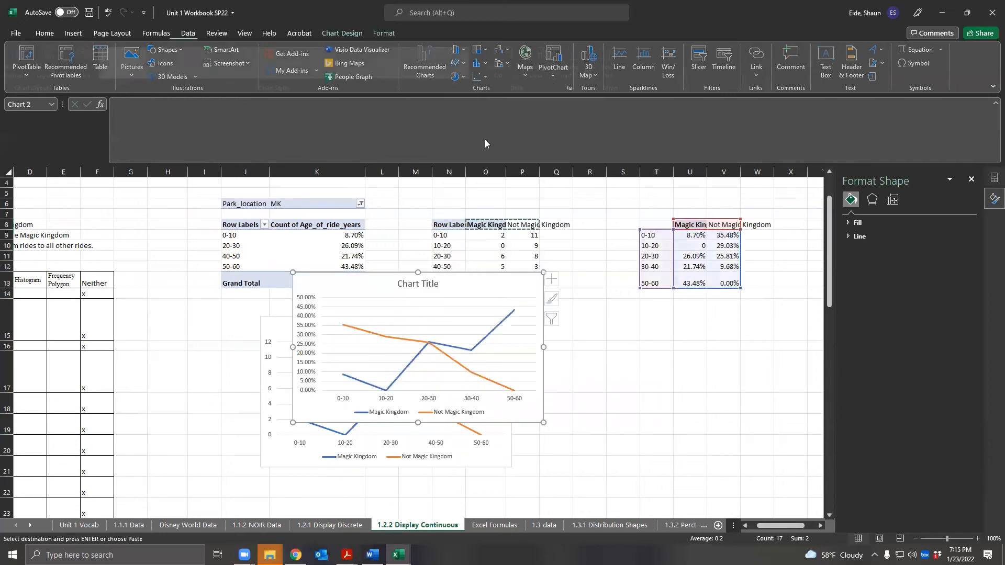
mouse_move(362, 283)
left_mouse_down()
mouse_move(587, 347)
mouse_move(583, 327)
left_mouse_up()
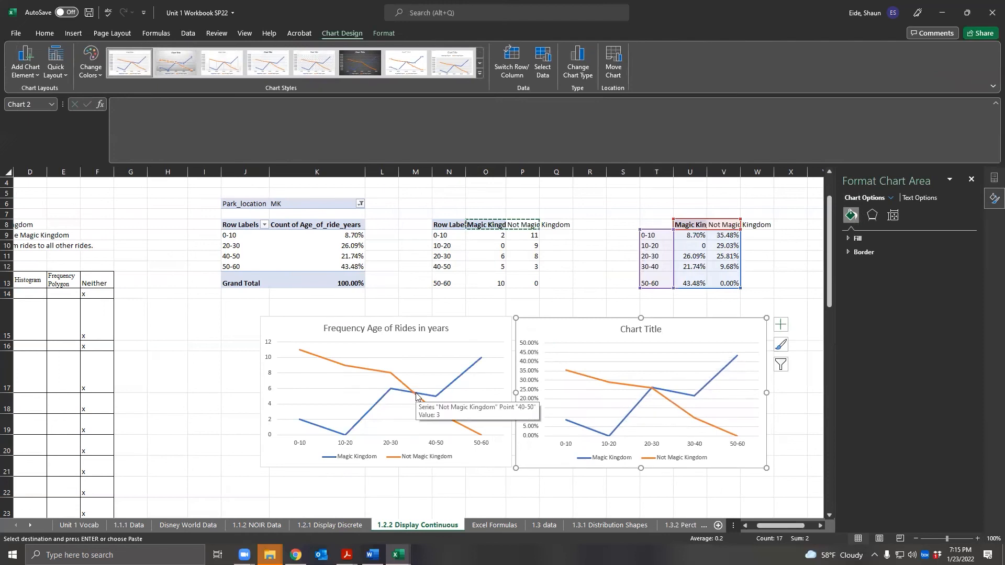
Step: Total the Magic Kingdom counts O9:O13 with SUM in O14 and fill the formula across to P14
left_click(494, 295)
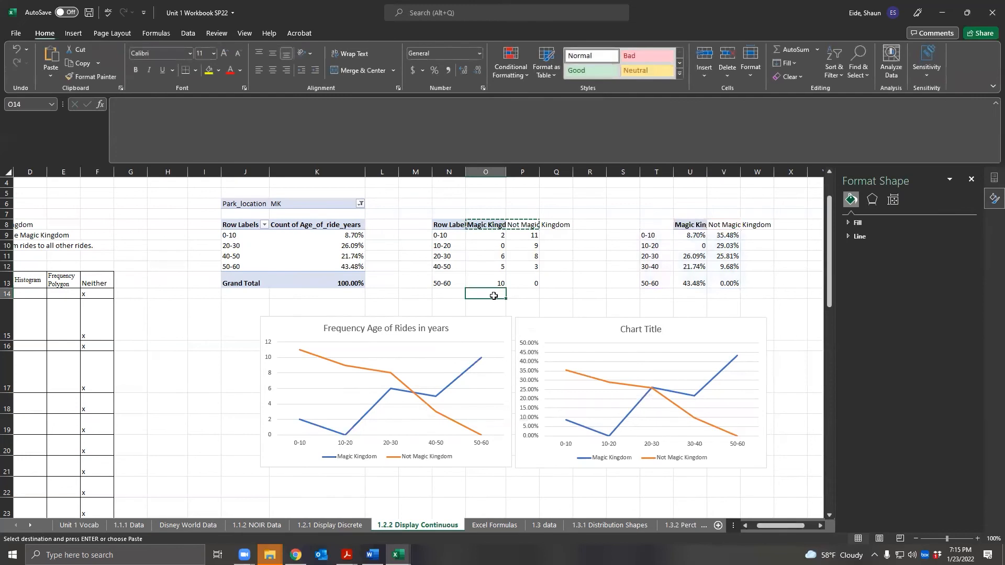
type("=sum(")
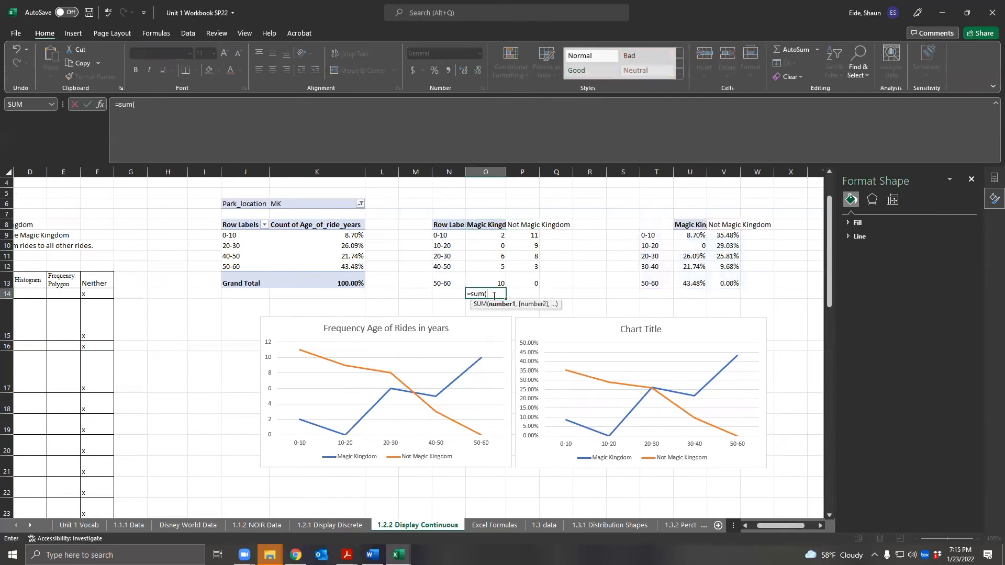
left_click_drag(497, 282, 497, 237)
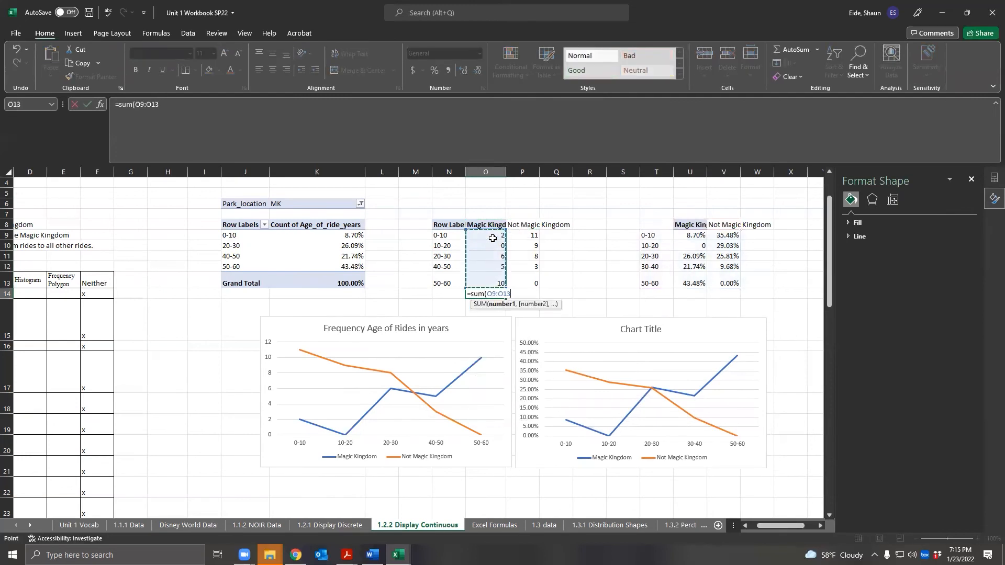
key("Return")
left_click(495, 294)
left_click_drag(506, 299, 528, 297)
left_click(587, 282)
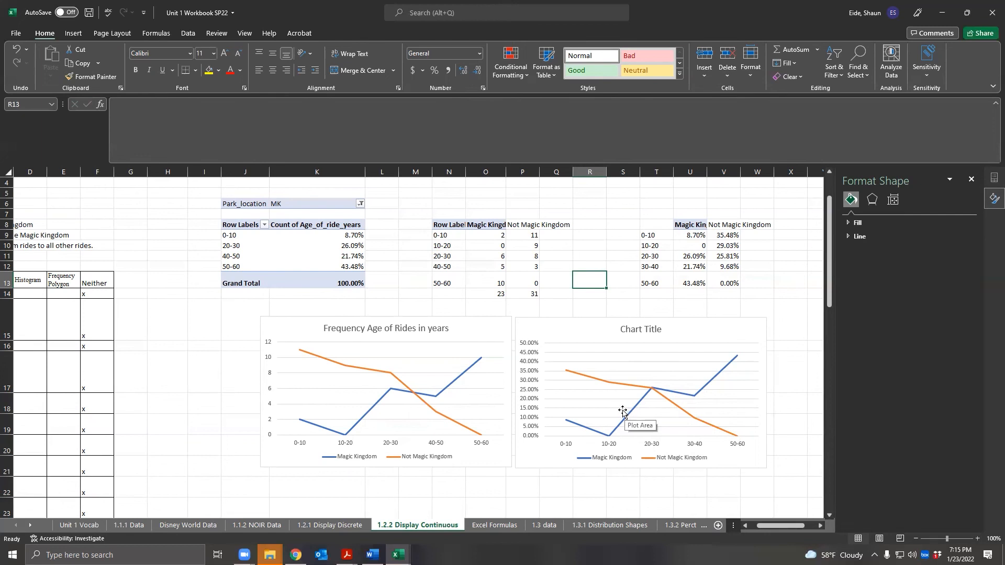
left_click(178, 379)
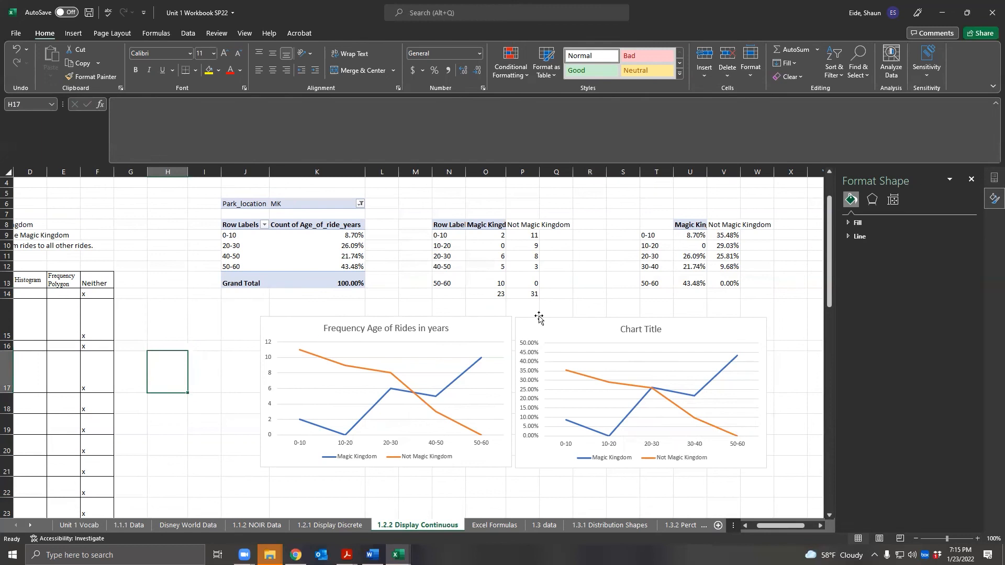
Step: Reuse the frequency chart's title on the percentage chart, changed to "Rel Frequency Age of Rides in years"
left_click(442, 329)
triple_click(438, 328)
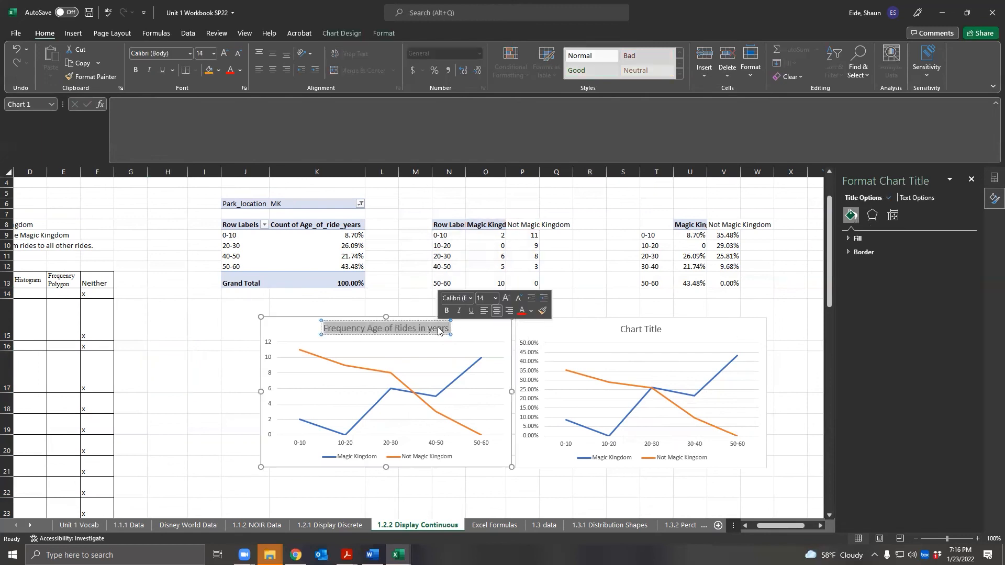
left_click(644, 330)
triple_click(644, 330)
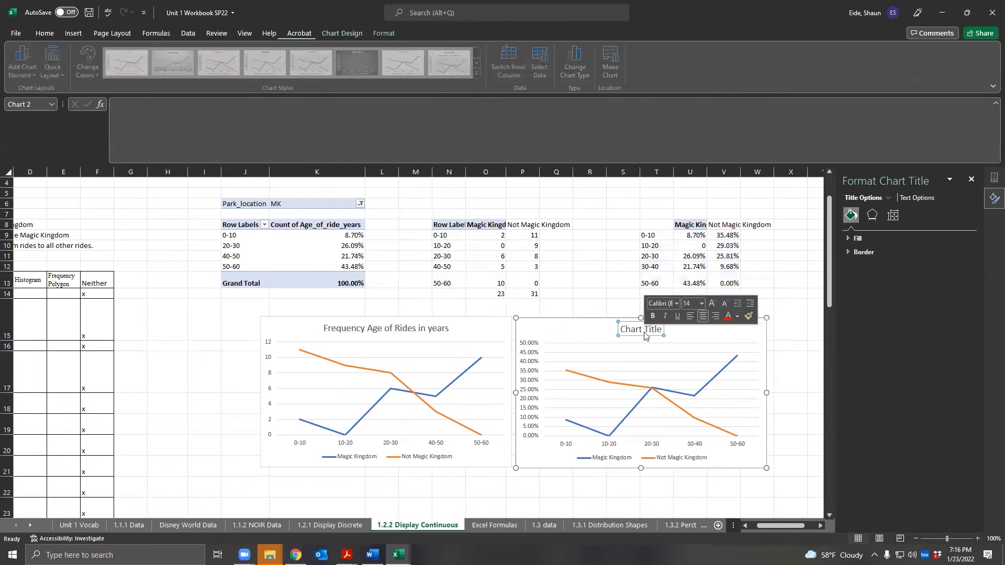
key("ctrl+v")
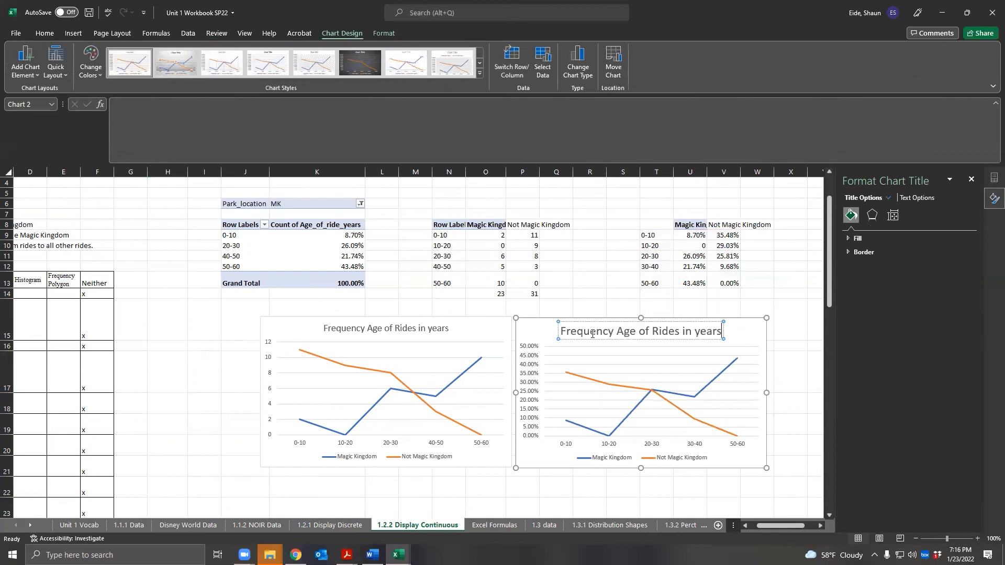
type("Re")
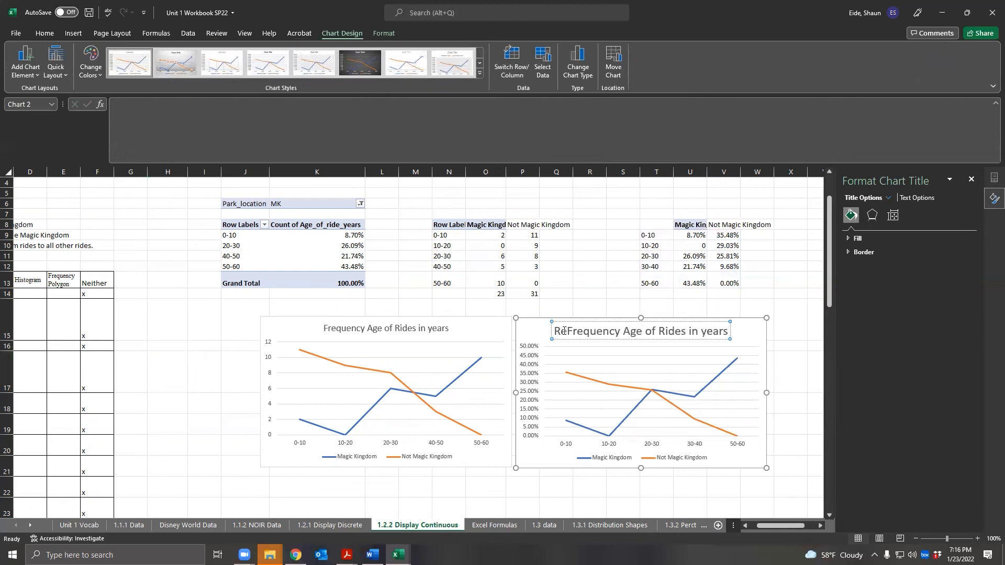
type("l")
left_click(781, 347)
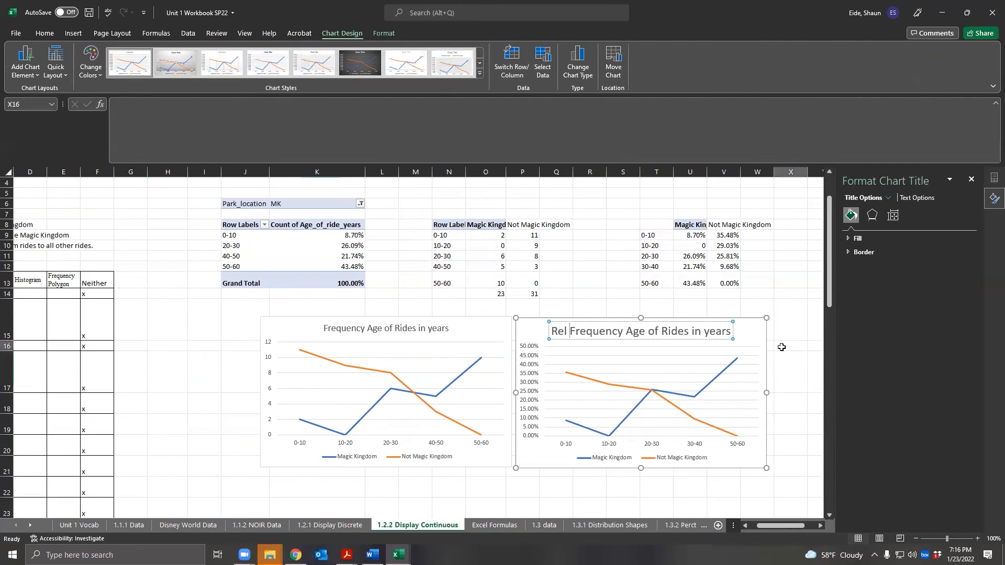
left_click(241, 363)
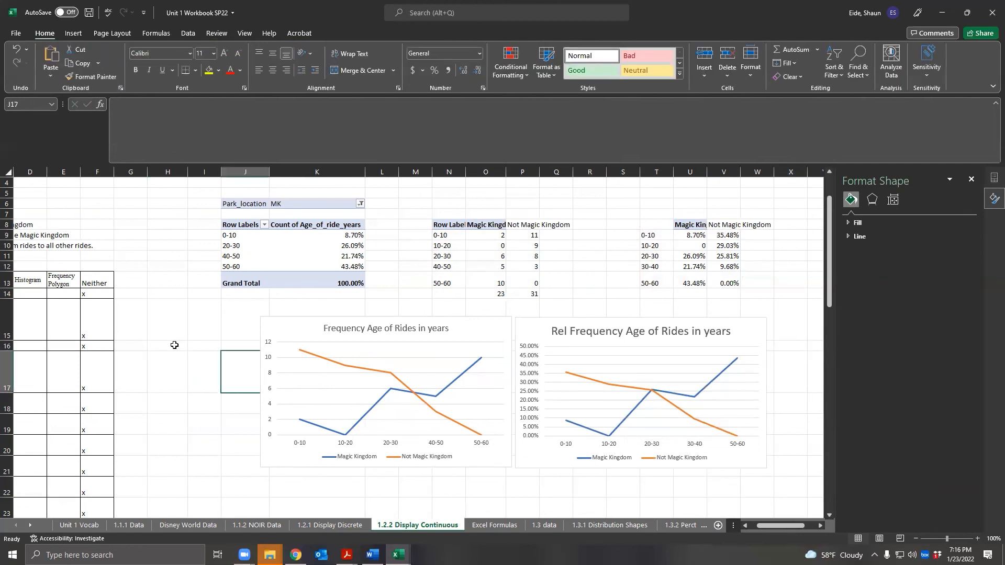
left_click(175, 345)
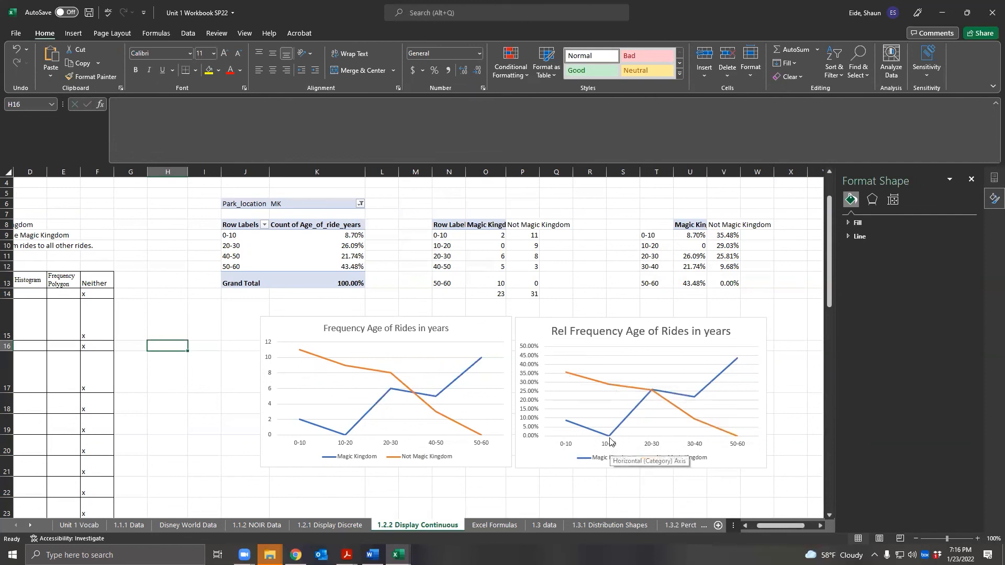
mouse_move(608, 387)
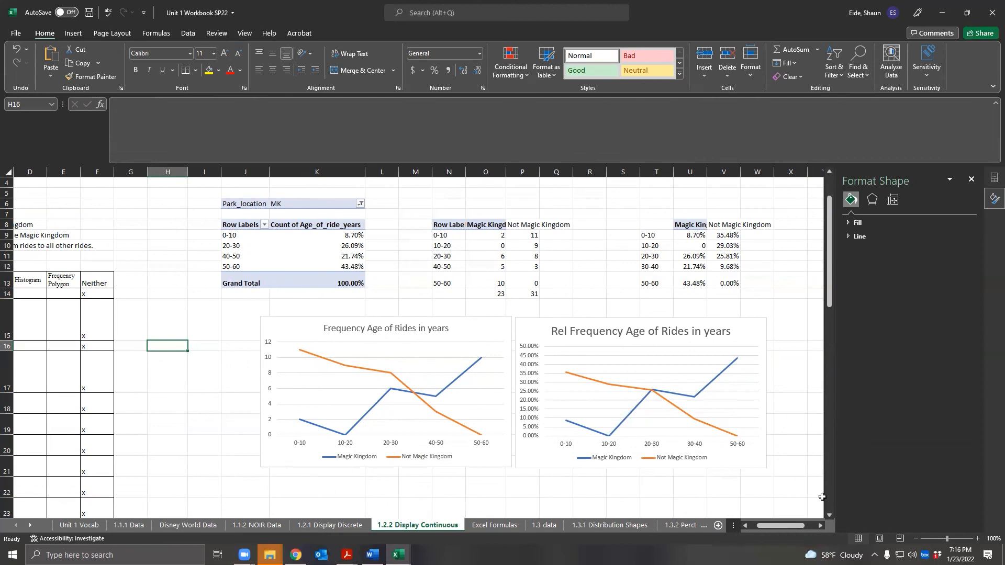
left_click_drag(780, 525, 773, 526)
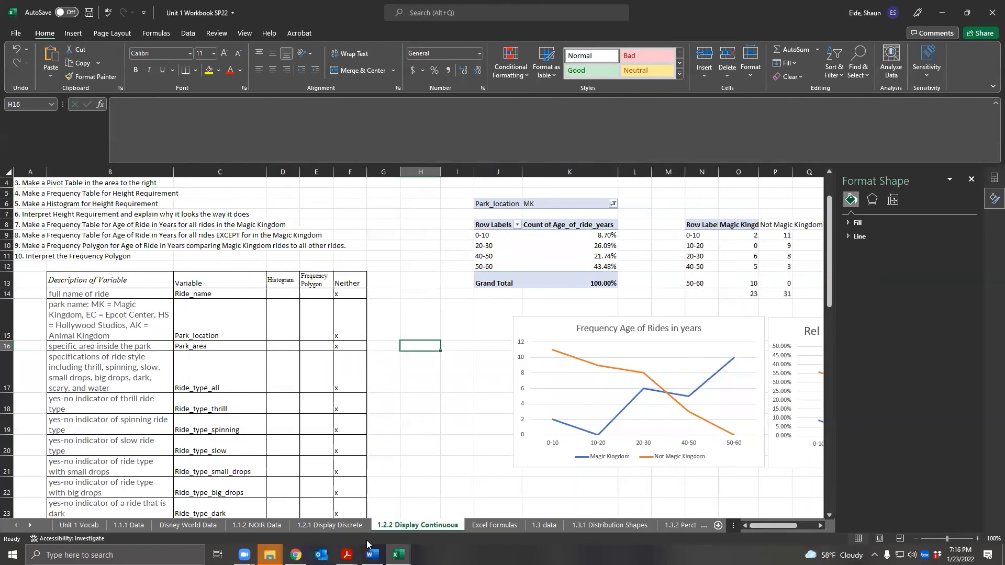
mouse_move(296, 555)
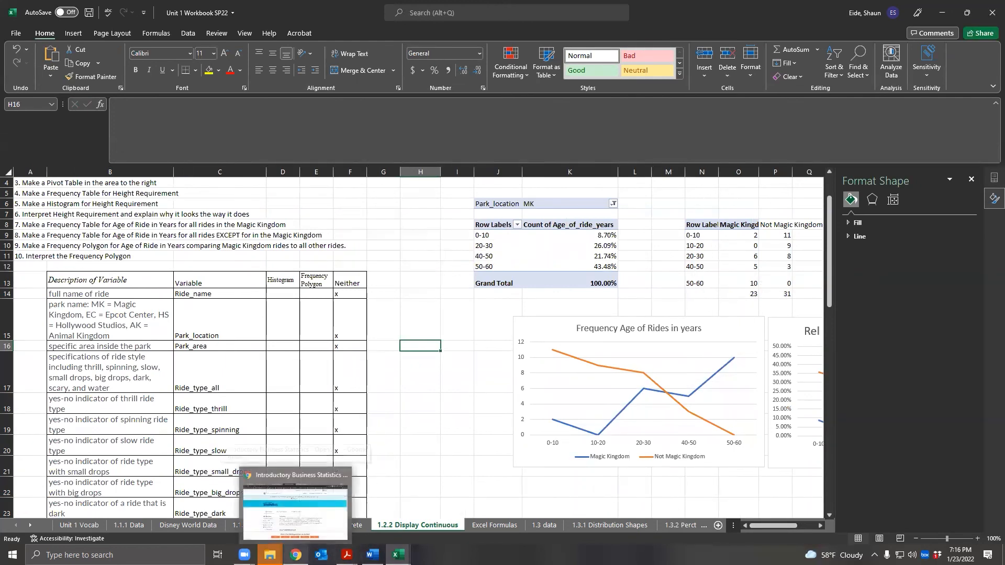